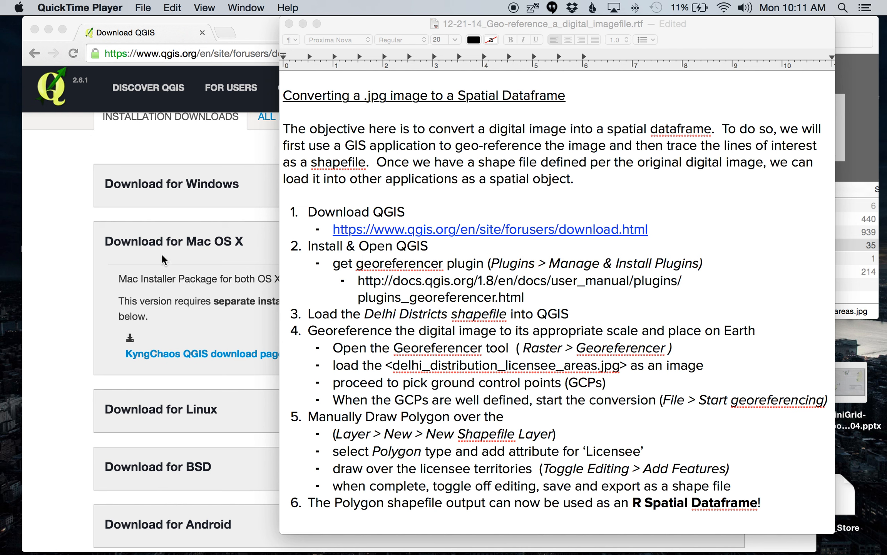
Step: Review the Download QGIS instruction in the TextEdit notes and the Mac OS X requirements on the QGIS download page in Chrome
{"action": "left_click", "coordinate": [308, 211]}
{"action": "left_click_drag", "start_coordinate": [309, 211], "coordinate": [428, 212]}
{"action": "left_click", "coordinate": [431, 210]}
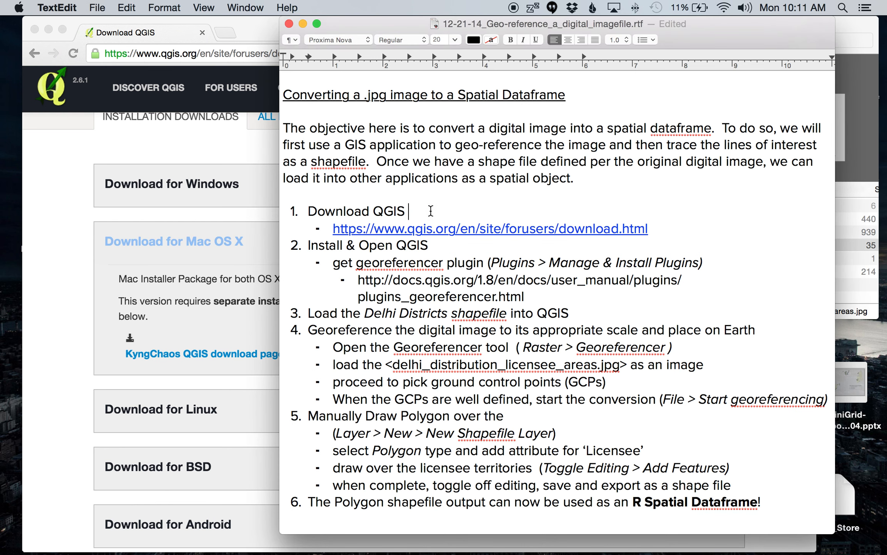
{"action": "left_click", "coordinate": [193, 149]}
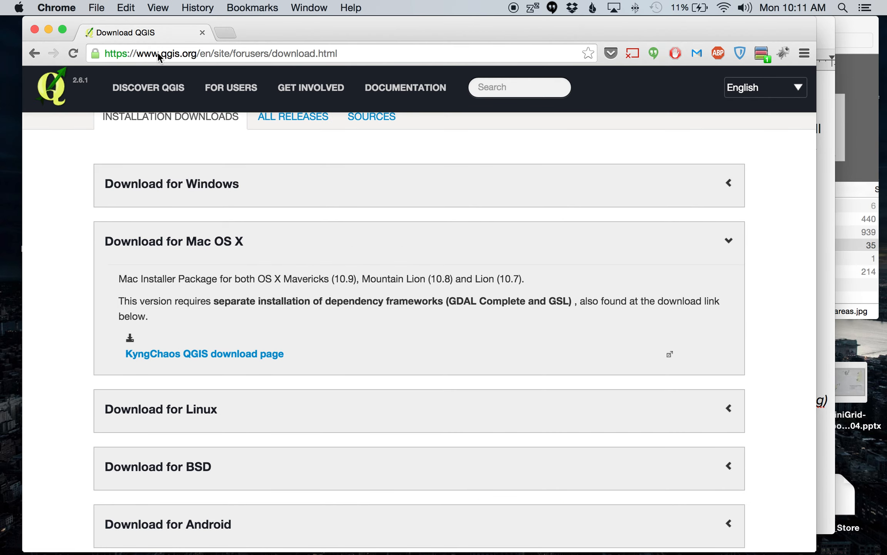
{"action": "scroll", "coordinate": [212, 220], "scroll_direction": "up", "scroll_amount": 5}
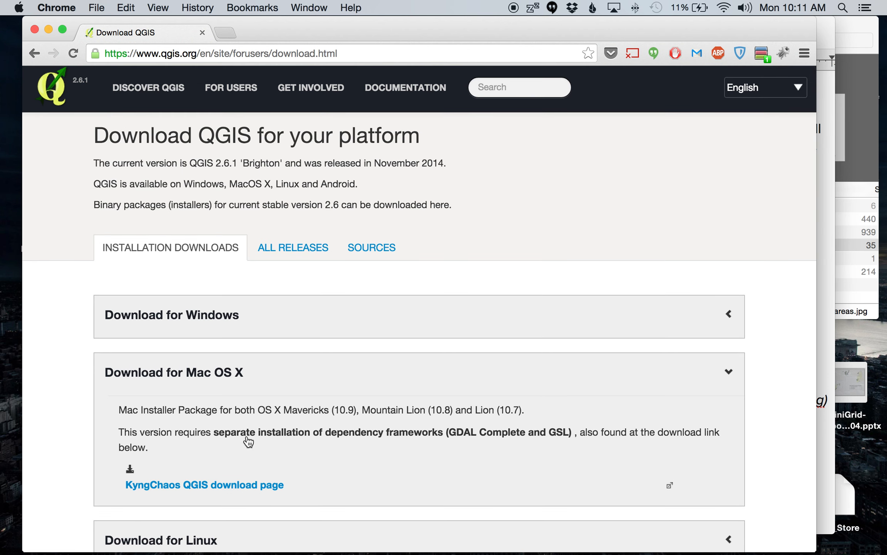
{"action": "scroll", "coordinate": [299, 331], "scroll_direction": "down", "scroll_amount": 2}
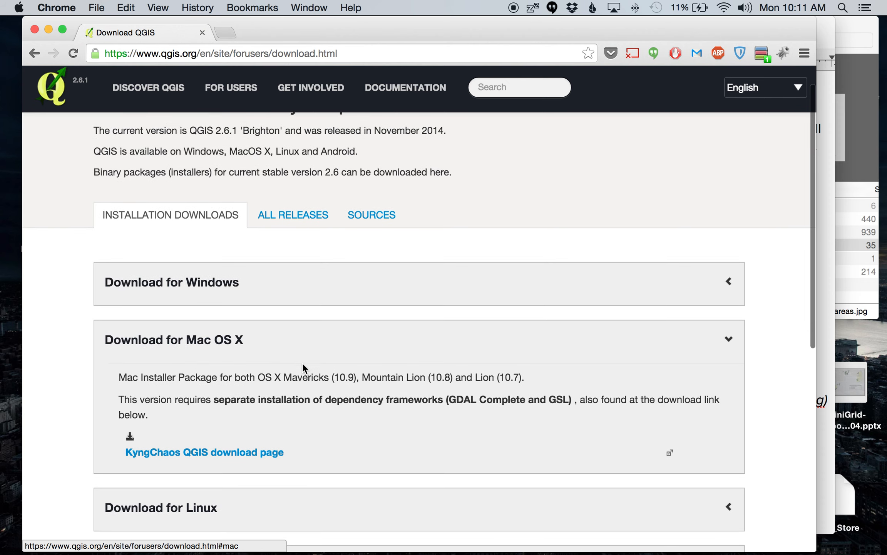
{"action": "scroll", "coordinate": [303, 364], "scroll_direction": "down", "scroll_amount": 1}
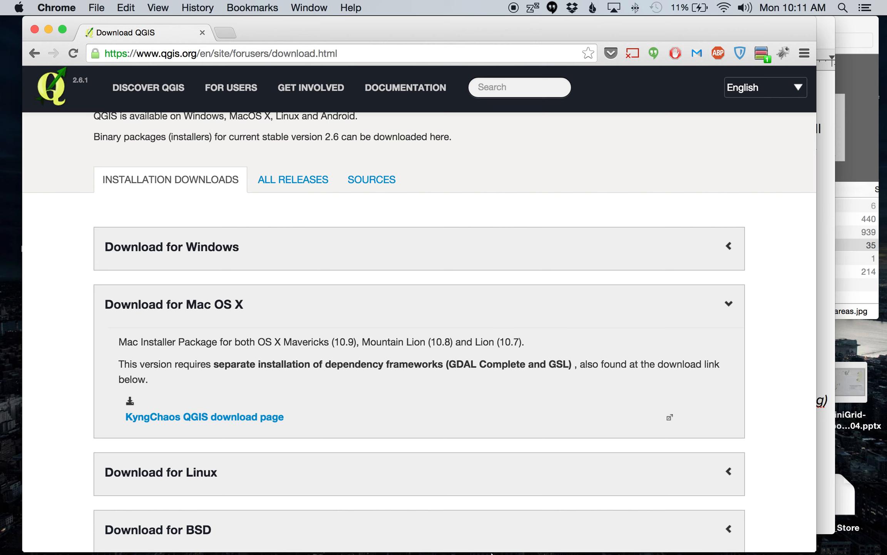
{"action": "mouse_move", "coordinate": [493, 553]}
{"action": "key", "text": "super+Tab"}
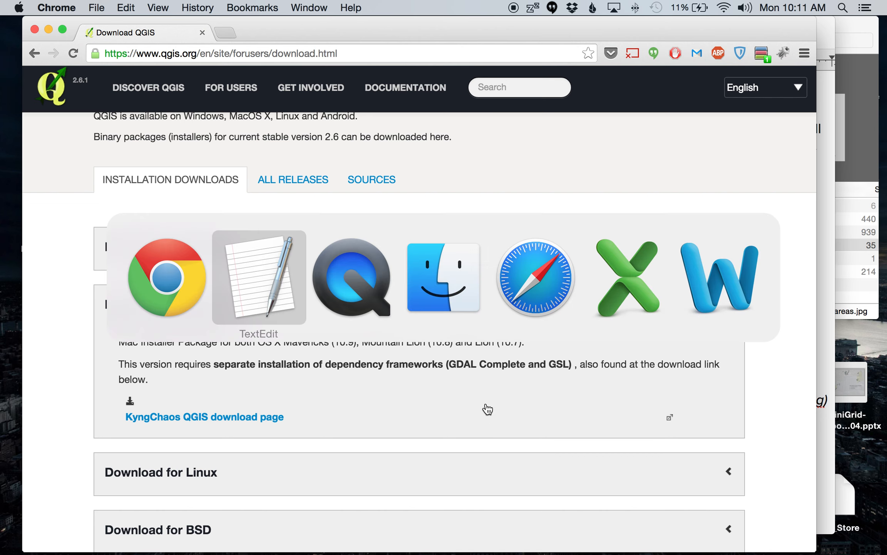
{"action": "key", "text": "super+Tab"}
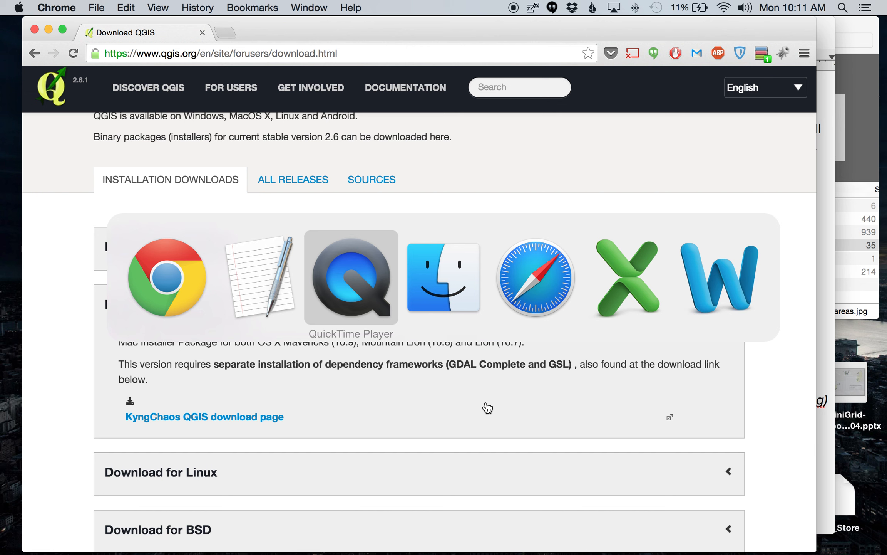
{"action": "key", "text": "super+shift+Tab"}
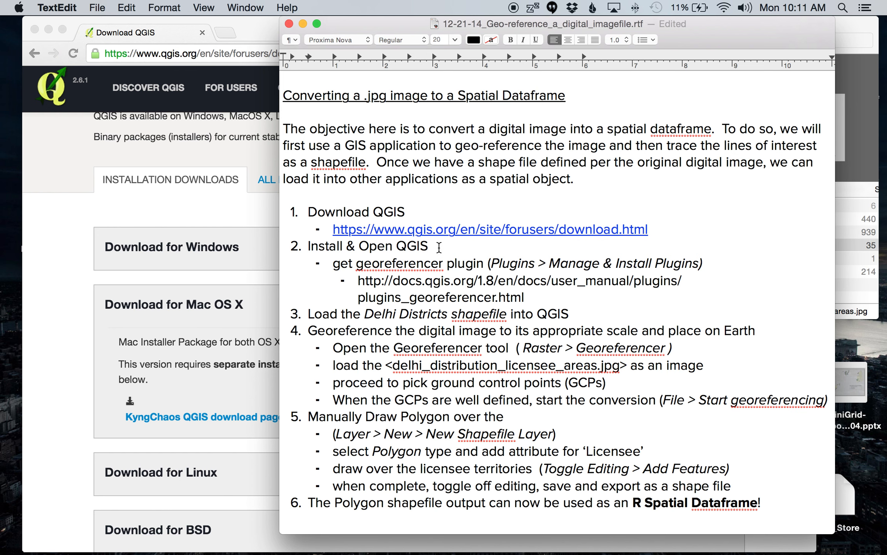
Step: Launch QGIS and narrow the Layers panel to give the map canvas more room
{"action": "left_click", "coordinate": [215, 385]}
{"action": "mouse_move", "coordinate": [293, 551]}
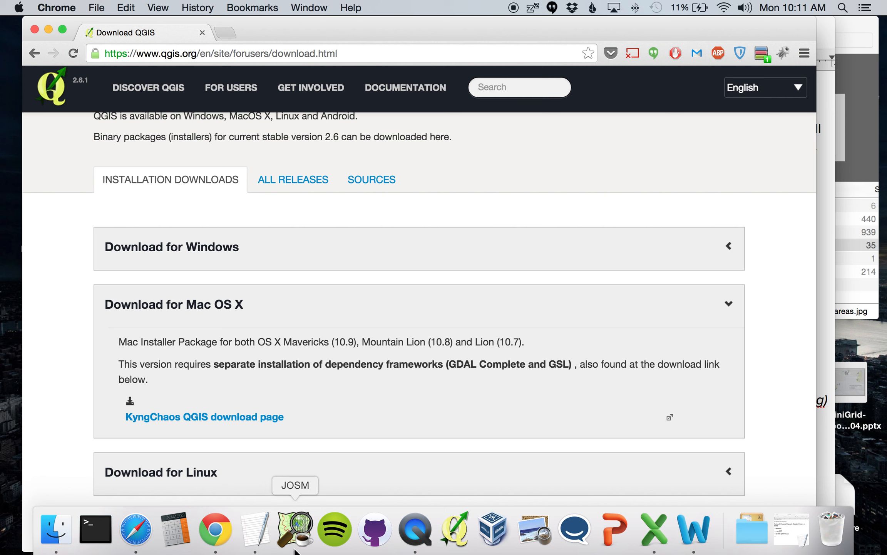
{"action": "left_click", "coordinate": [455, 541]}
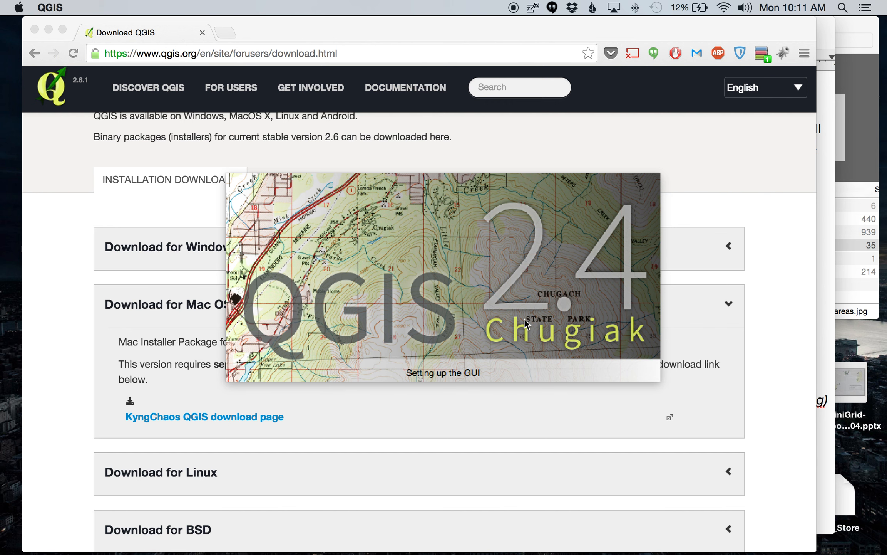
{"action": "scroll", "coordinate": [340, 446], "scroll_direction": "up", "scroll_amount": 4}
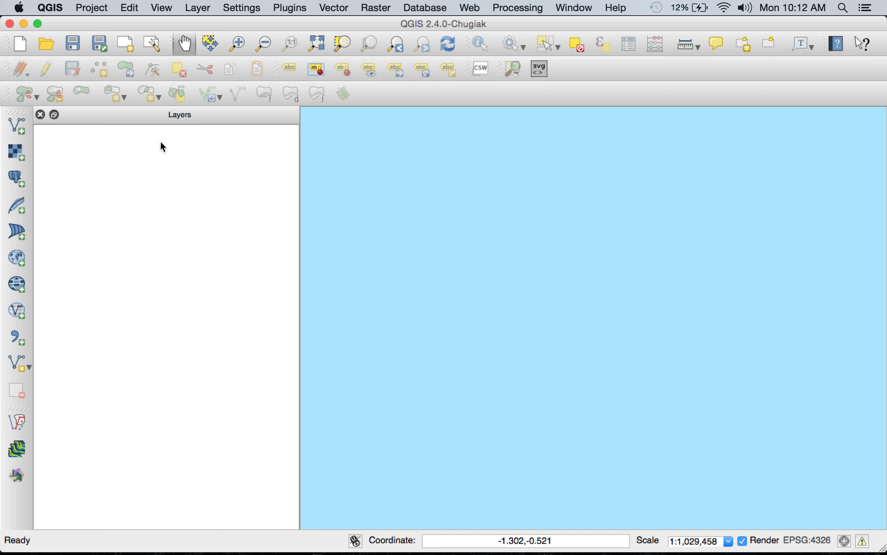
{"action": "left_click_drag", "start_coordinate": [301, 158], "coordinate": [255, 159]}
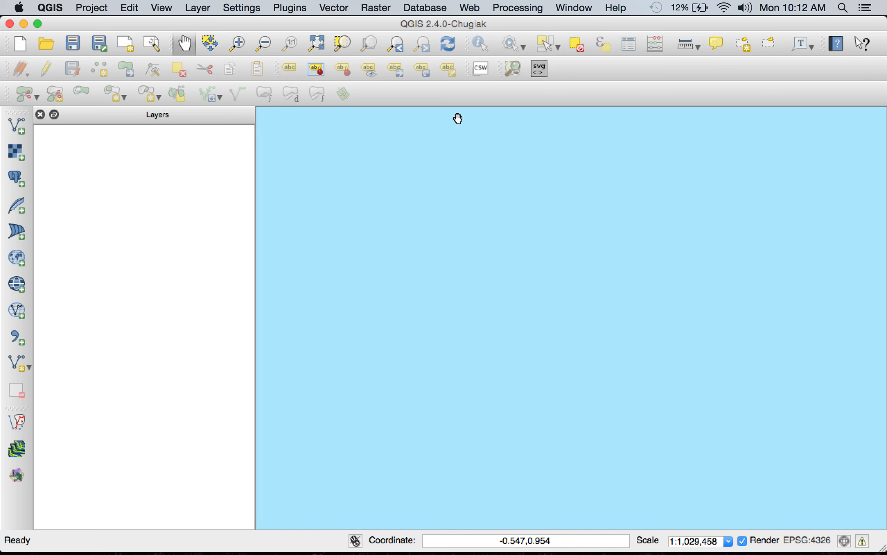
{"action": "scroll", "coordinate": [452, 413], "scroll_direction": "down", "scroll_amount": 1}
Step: Search all plugins in the plugin manager for "georeferencer" and view the details of Georeferencer GDAL
{"action": "left_click", "coordinate": [290, 6]}
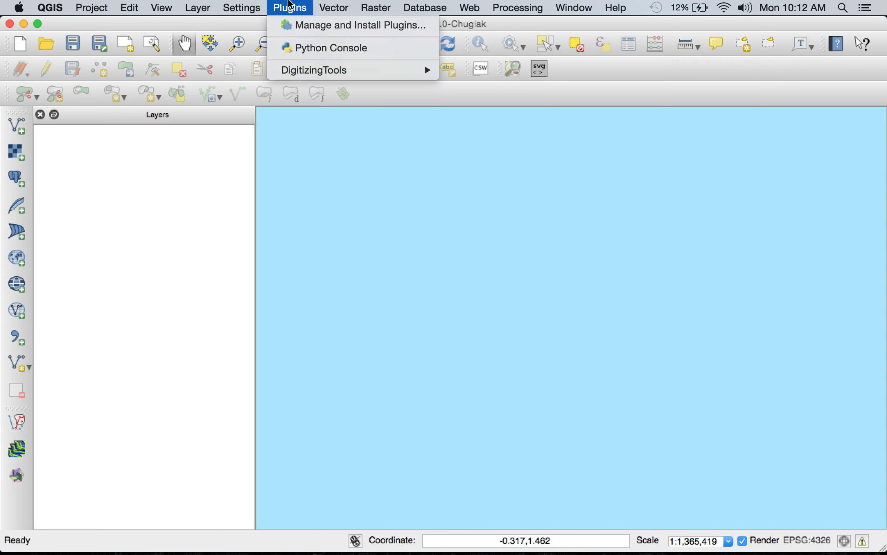
{"action": "left_click", "coordinate": [302, 25]}
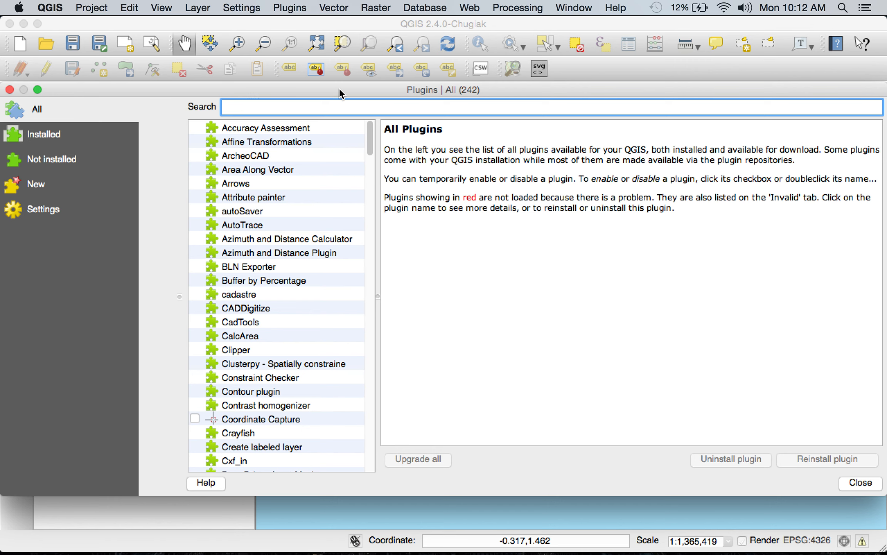
{"action": "type", "text": "geore"}
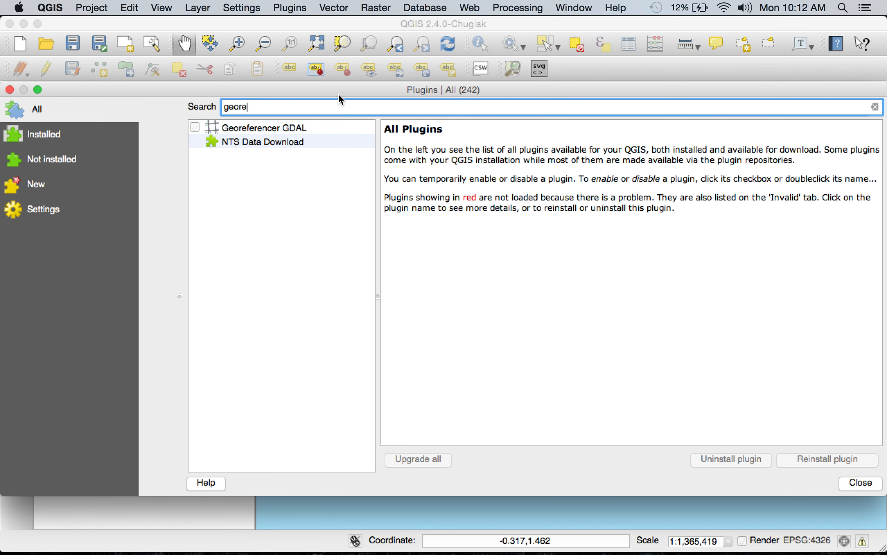
{"action": "type", "text": "ferencer"}
{"action": "left_click", "coordinate": [223, 128]}
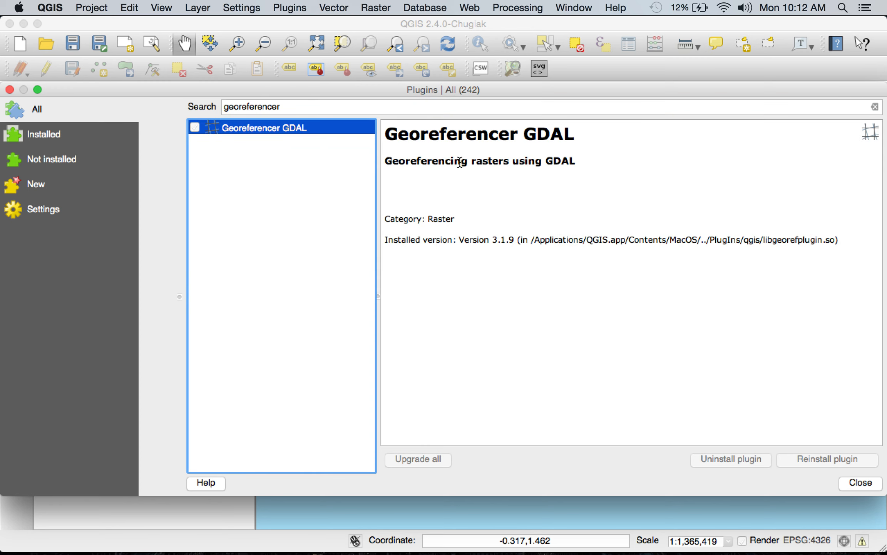
{"action": "left_click_drag", "start_coordinate": [477, 162], "coordinate": [551, 166]}
Step: Try to enable the Georeferencer GDAL plugin, shorten the search term to "georeferenc" and close the plugin manager
{"action": "left_click", "coordinate": [194, 127]}
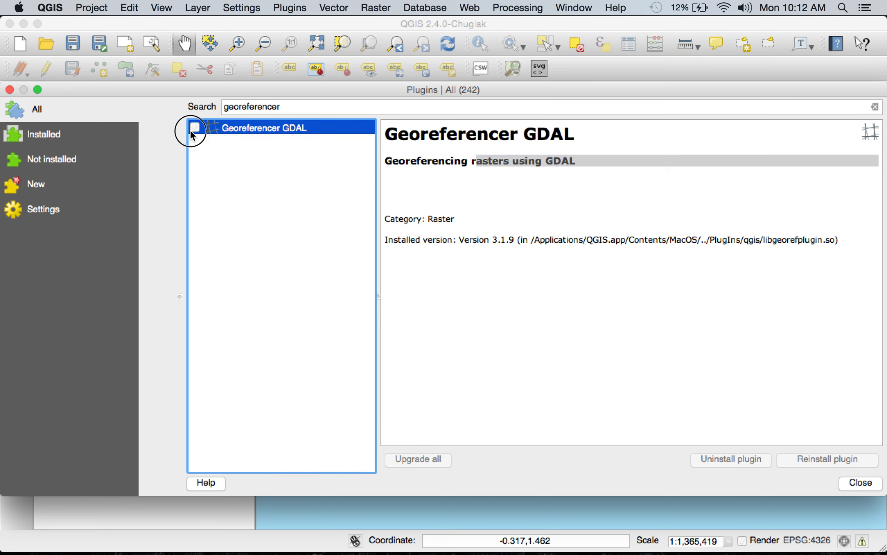
{"action": "left_click", "coordinate": [196, 128]}
{"action": "left_click", "coordinate": [671, 427]}
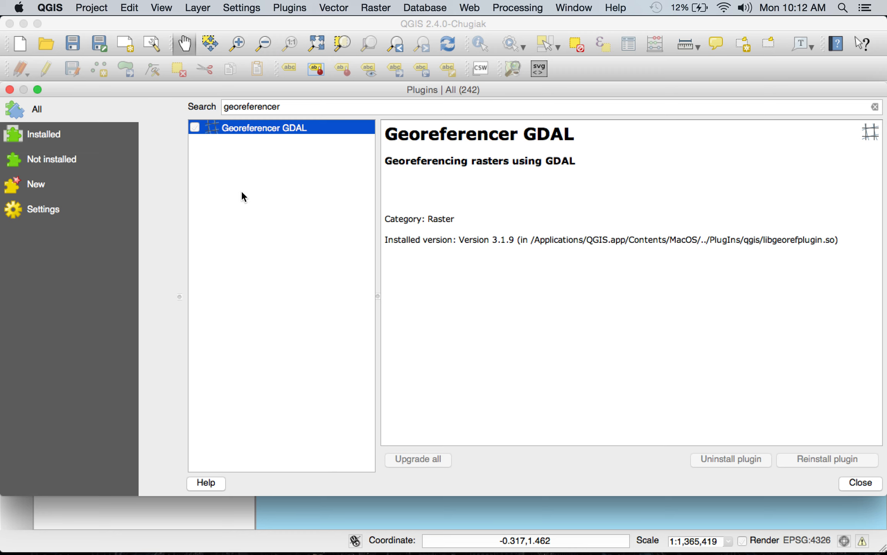
{"action": "left_click", "coordinate": [293, 108]}
{"action": "key", "text": "BackSpace"}
{"action": "key", "text": "BackSpace"}
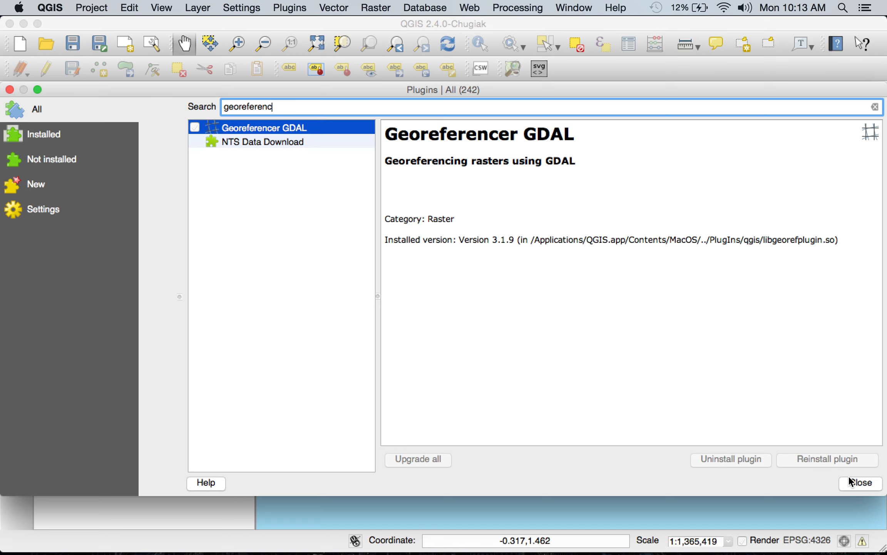
{"action": "left_click", "coordinate": [860, 486]}
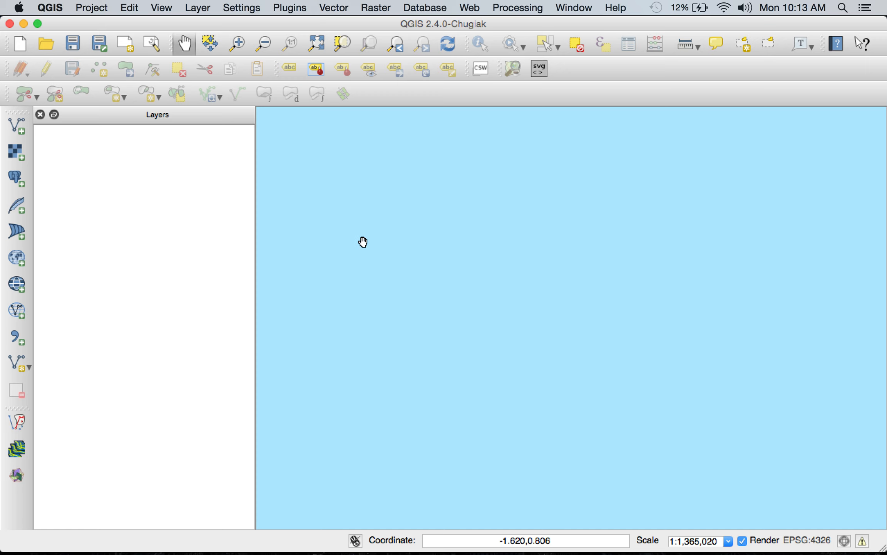
Step: Review the QGIS download, installation and georeferencer plugin instructions in the TextEdit notes and return to QGIS
{"action": "key", "text": "super+Tab"}
{"action": "key", "text": "super+Tab"}
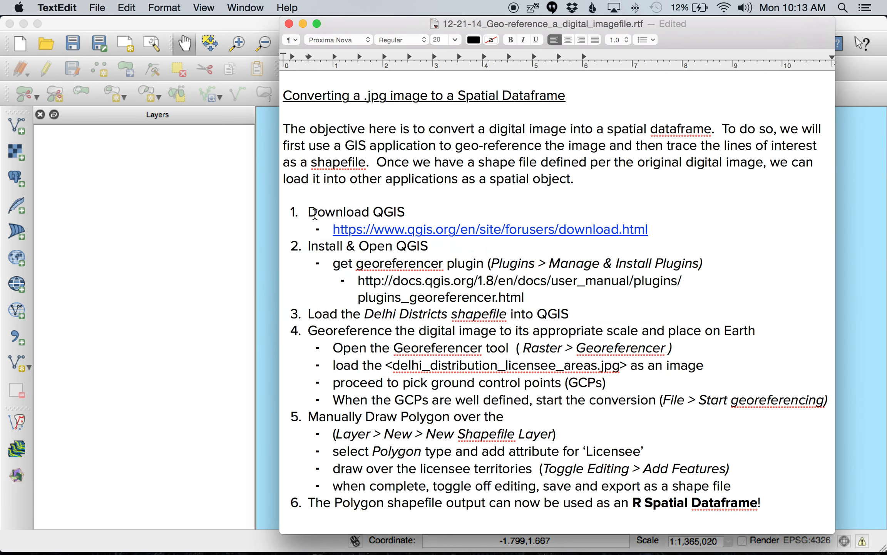
{"action": "left_click", "coordinate": [321, 210]}
{"action": "left_click", "coordinate": [309, 242]}
{"action": "left_click_drag", "start_coordinate": [309, 242], "coordinate": [354, 245]}
{"action": "left_click", "coordinate": [355, 245]}
{"action": "left_click_drag", "start_coordinate": [373, 263], "coordinate": [426, 269]}
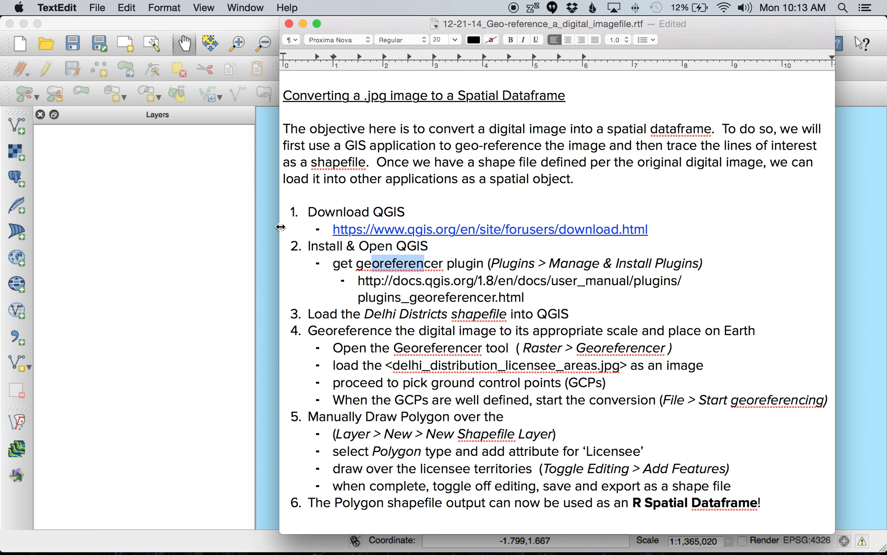
{"action": "left_click", "coordinate": [267, 228]}
Step: Switch to Finder, open delhi_distribution_licensee_areas.jpg from the convertingjpegimagestoshapefiles folder and enlarge its window to view the whole map
{"action": "key", "text": "super+Tab"}
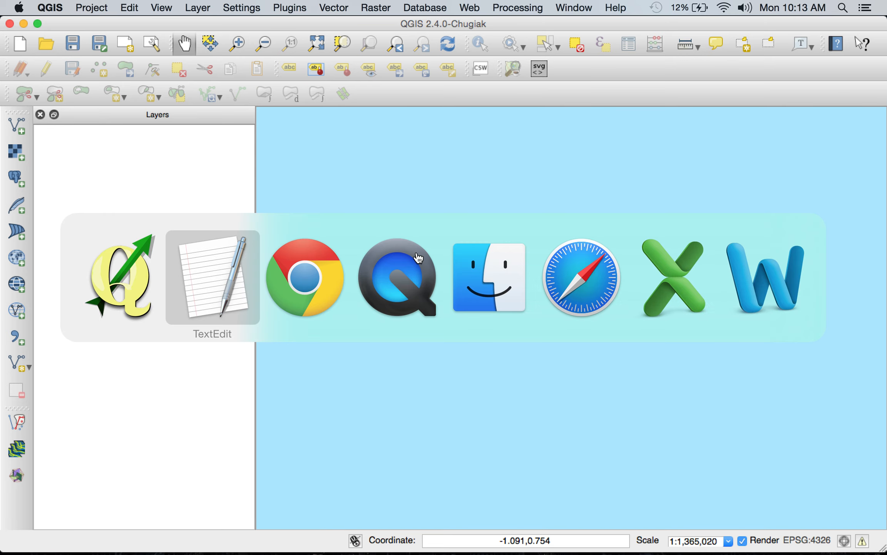
{"action": "key", "text": "super+Tab"}
{"action": "key", "text": "super+Tab"}
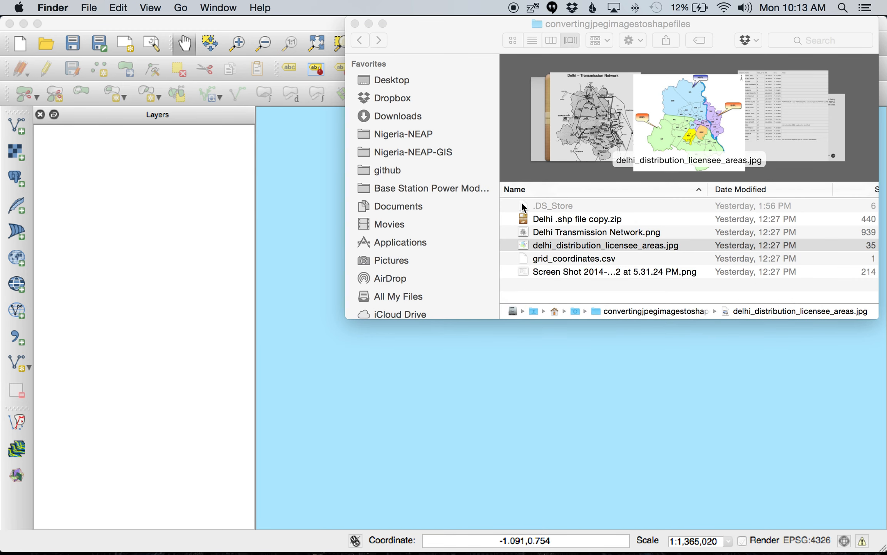
{"action": "left_click_drag", "start_coordinate": [451, 24], "coordinate": [317, 38]}
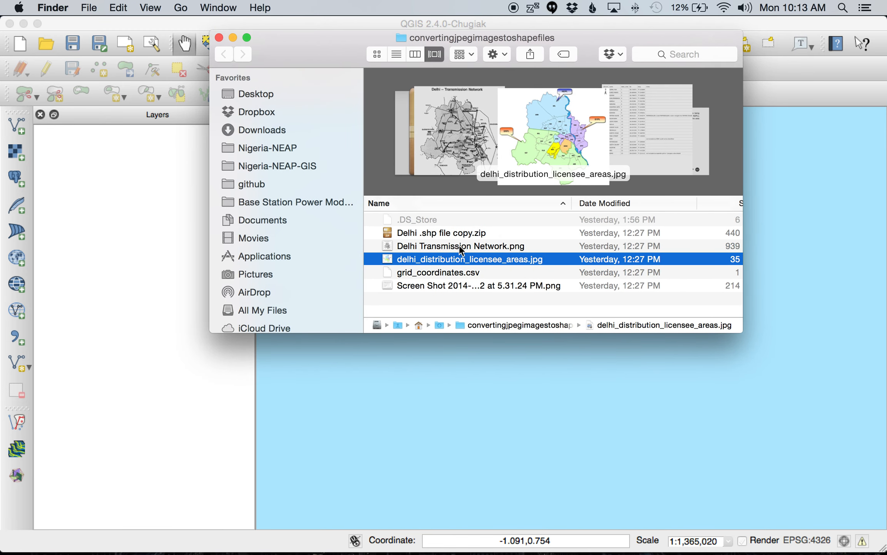
{"action": "left_click", "coordinate": [452, 262]}
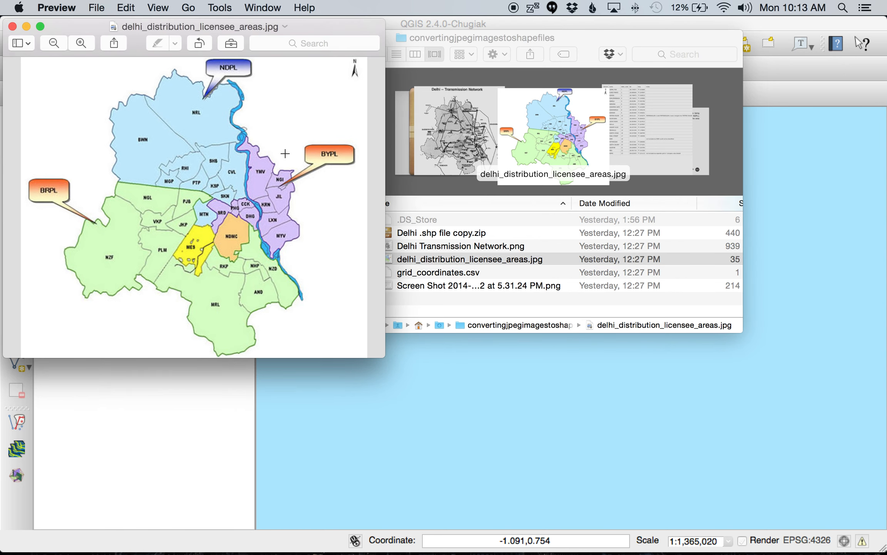
{"action": "left_click_drag", "start_coordinate": [386, 357], "coordinate": [608, 484]}
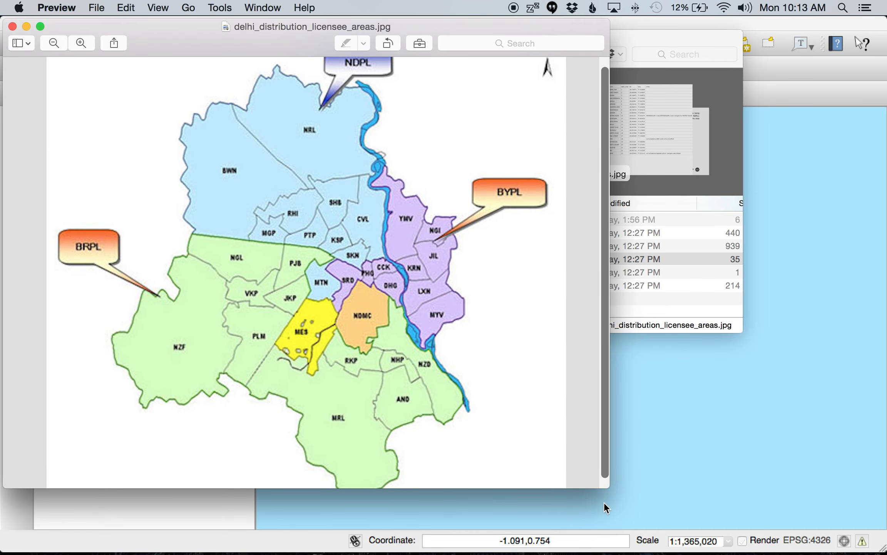
{"action": "left_click_drag", "start_coordinate": [609, 488], "coordinate": [642, 526]}
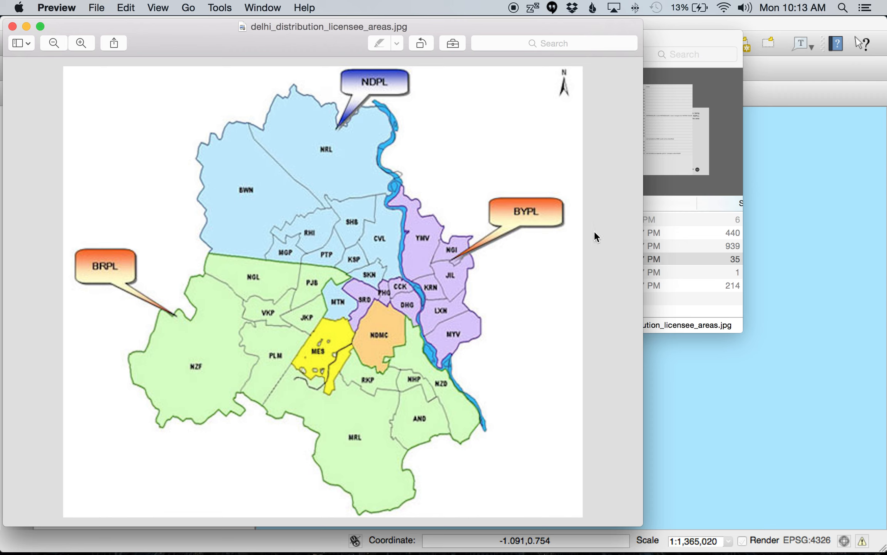
Step: Look through the transmission network image, the grid coordinates file and Delhi .shp file copy.zip in the Finder folder
{"action": "left_click", "coordinate": [680, 255]}
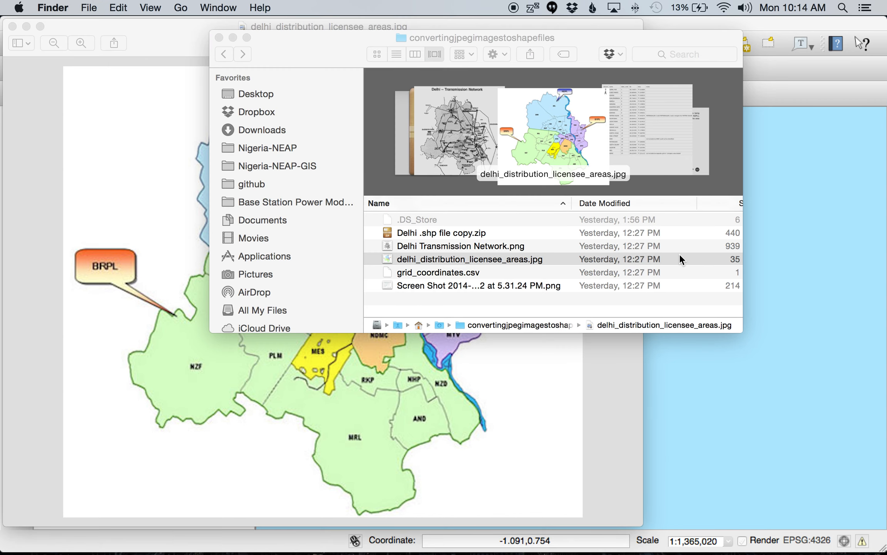
{"action": "left_click", "coordinate": [428, 246]}
{"action": "left_click", "coordinate": [442, 273]}
{"action": "left_click", "coordinate": [456, 234]}
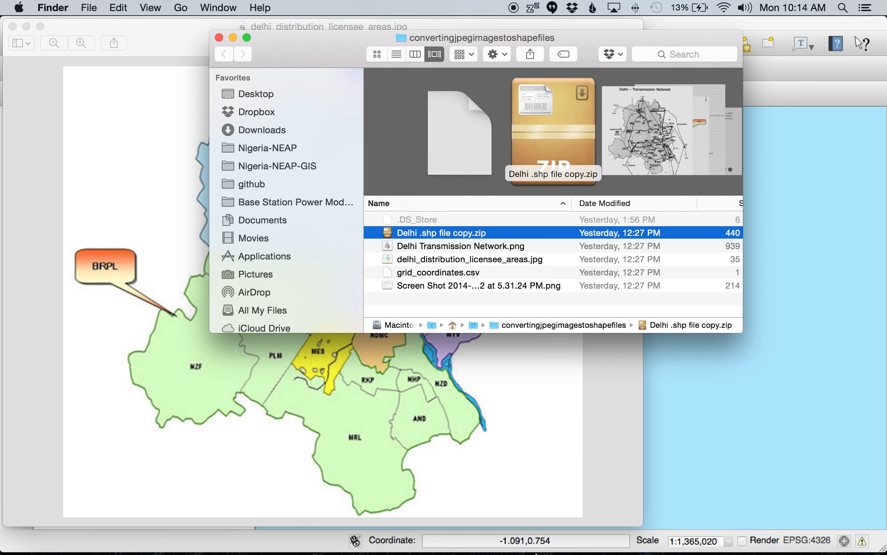
Step: Return to QGIS and choose Delhi .shp file copy.zip from the convertingjpegimagestoshapefiles folder as the dataset for a new vector layer
{"action": "mouse_move", "coordinate": [495, 554]}
{"action": "left_click", "coordinate": [441, 531]}
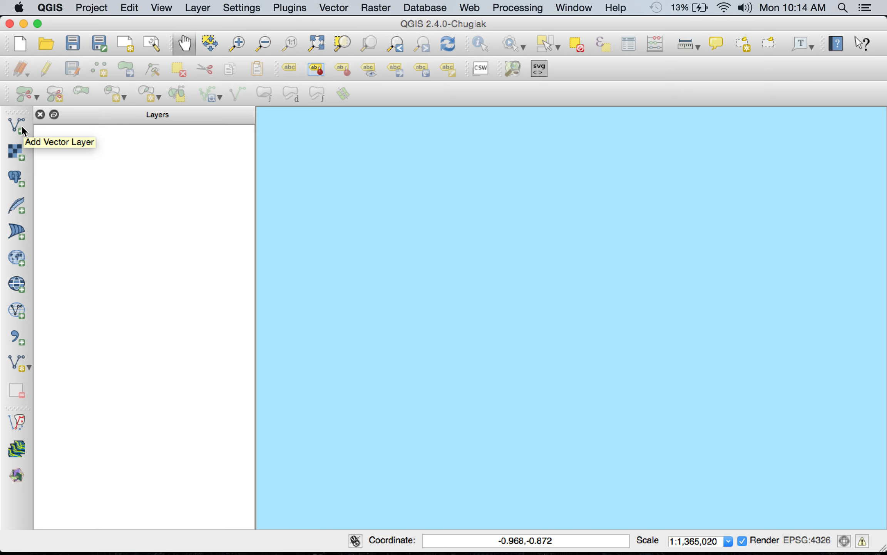
{"action": "left_click", "coordinate": [104, 5]}
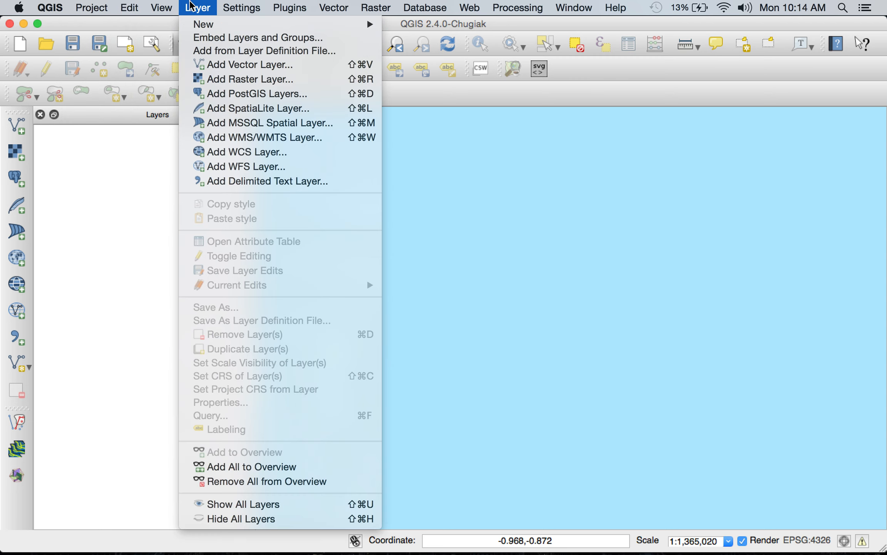
{"action": "left_click", "coordinate": [221, 66]}
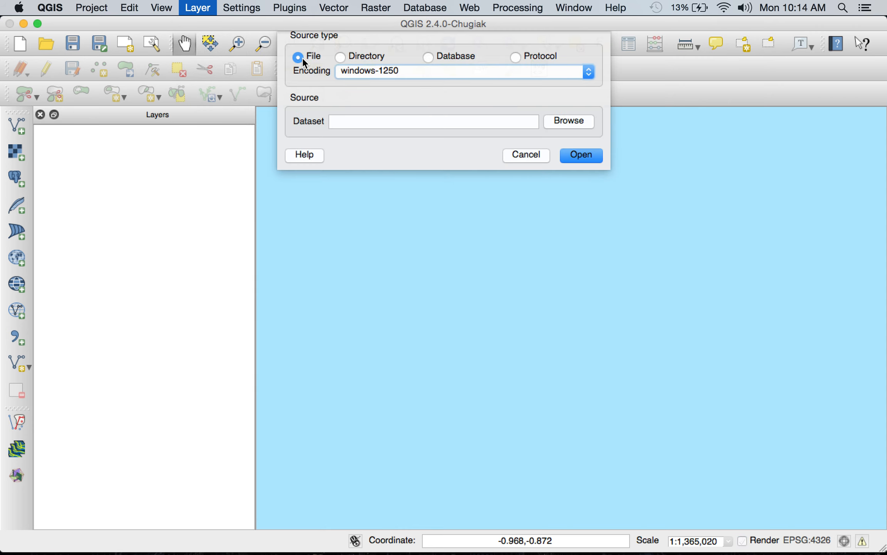
{"action": "left_click", "coordinate": [580, 123]}
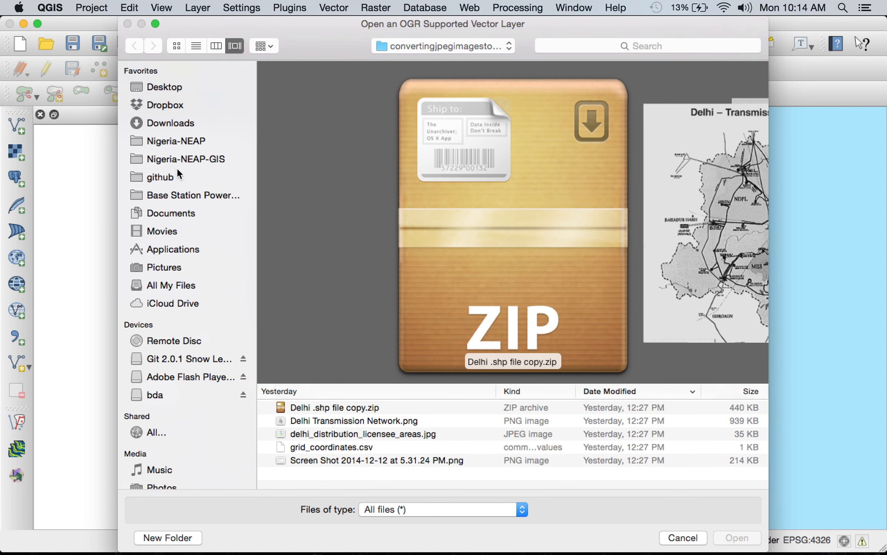
{"action": "left_click", "coordinate": [176, 122]}
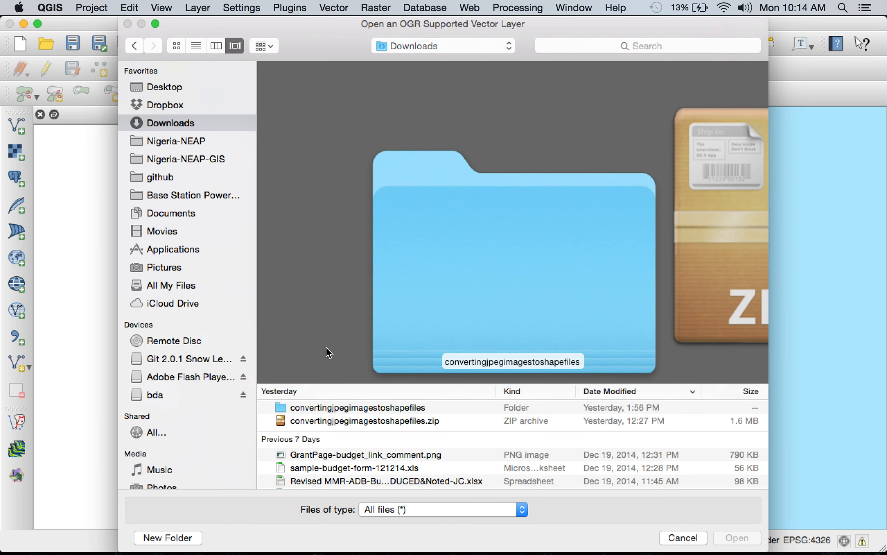
{"action": "left_click", "coordinate": [358, 408]}
{"action": "double_click", "coordinate": [359, 407]}
{"action": "left_click", "coordinate": [363, 421]}
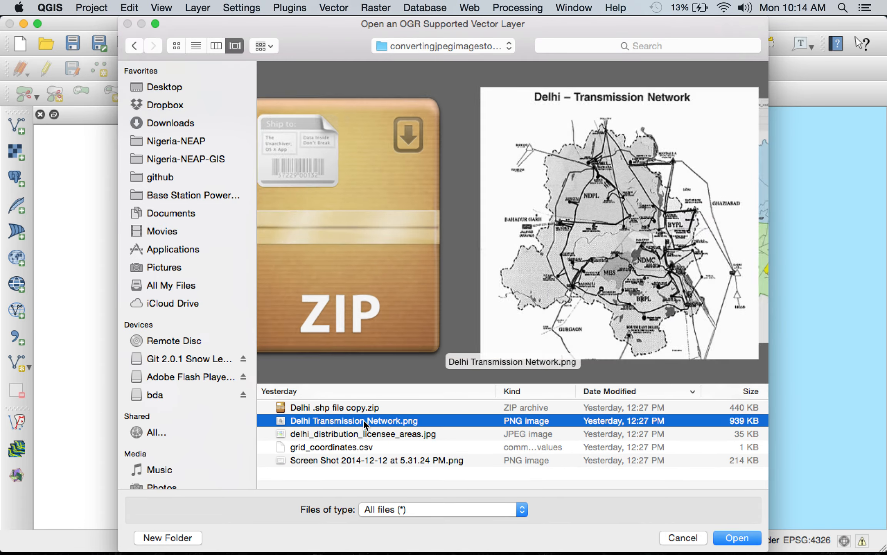
{"action": "left_click", "coordinate": [356, 408]}
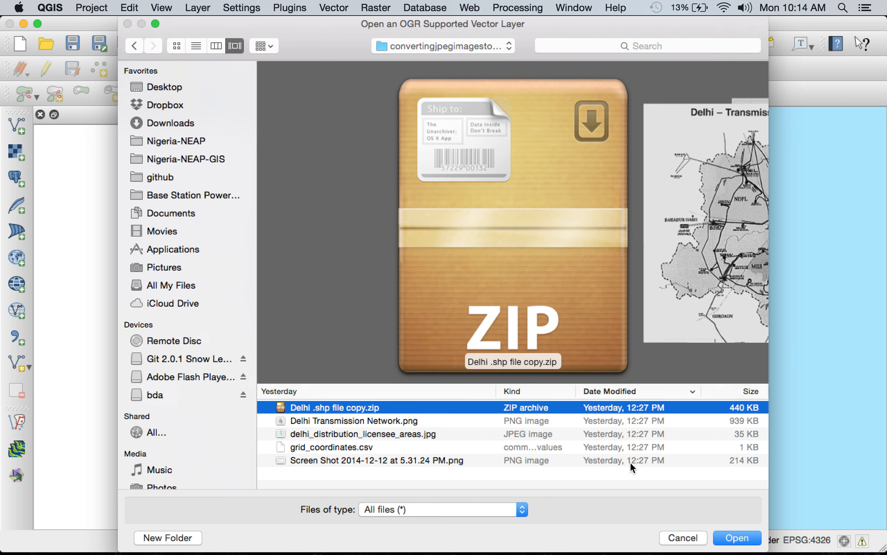
{"action": "left_click", "coordinate": [740, 530]}
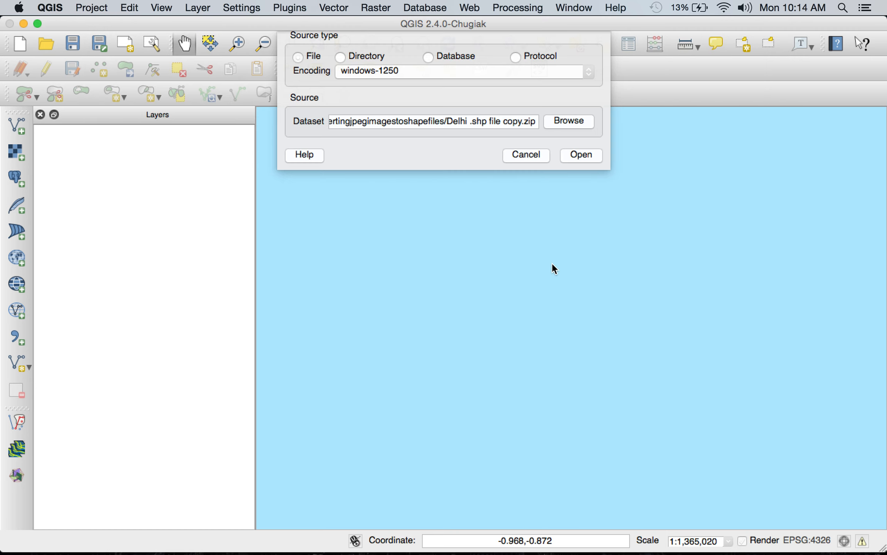
Step: Open the zipped dataset and add only its Districts.shp layer to the map
{"action": "left_click", "coordinate": [577, 153]}
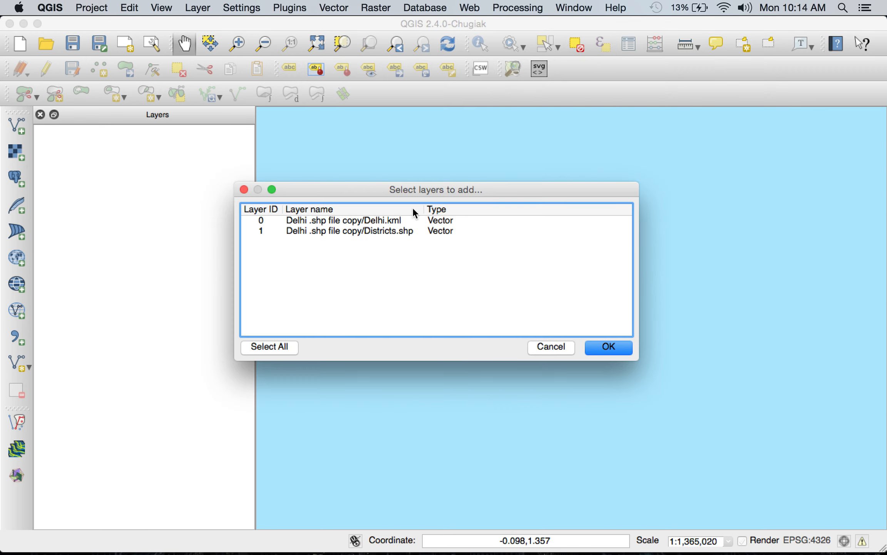
{"action": "left_click", "coordinate": [336, 233]}
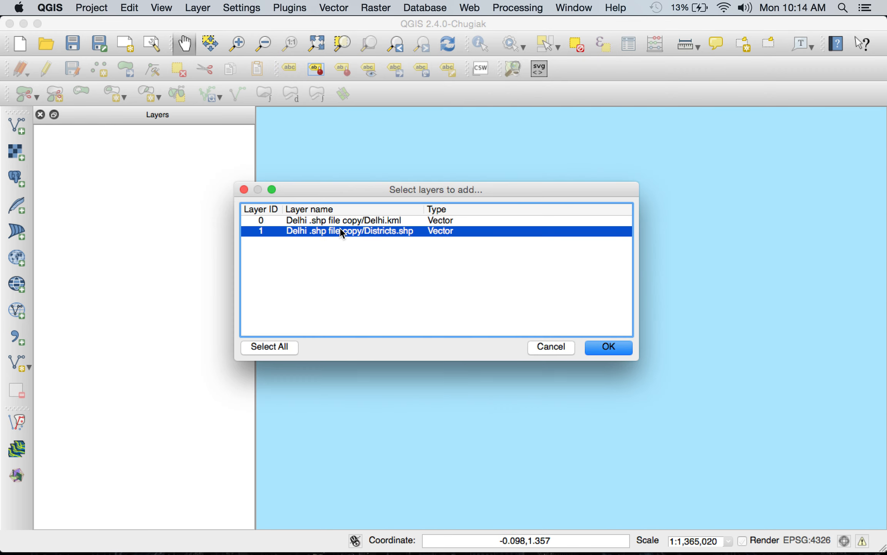
{"action": "left_click", "coordinate": [340, 220]}
{"action": "left_click", "coordinate": [306, 233]}
{"action": "mouse_move", "coordinate": [259, 240]}
{"action": "left_mouse_down"}
{"action": "mouse_move", "coordinate": [257, 215]}
{"action": "mouse_move", "coordinate": [255, 243]}
{"action": "left_mouse_up"}
{"action": "left_click", "coordinate": [604, 350]}
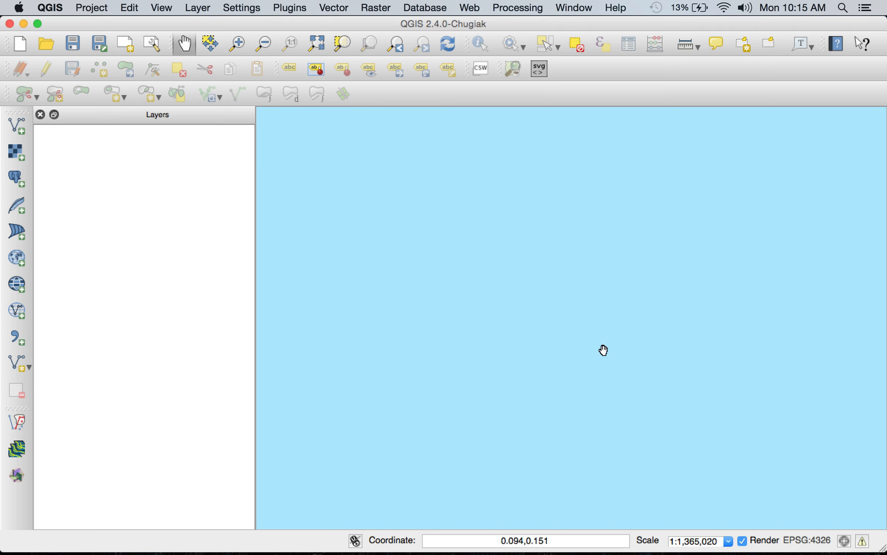
{"action": "mouse_move", "coordinate": [543, 259]}
{"action": "left_mouse_down"}
{"action": "mouse_move", "coordinate": [487, 231]}
{"action": "mouse_move", "coordinate": [519, 249]}
{"action": "mouse_move", "coordinate": [502, 246]}
{"action": "left_mouse_up"}
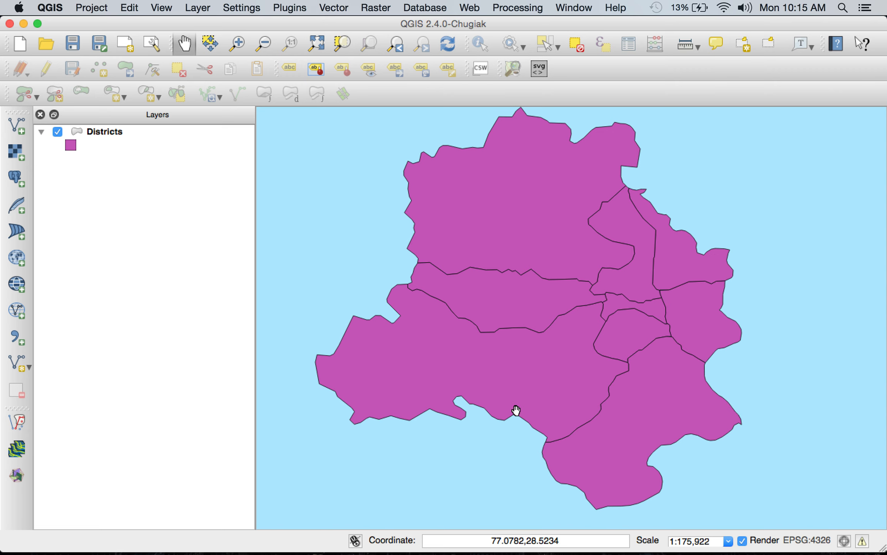
Step: Switch to Preview and compare the Delhi licensee areas image side by side with the Districts layer in QGIS
{"action": "key", "text": "super+Tab"}
{"action": "key", "text": "super+Tab"}
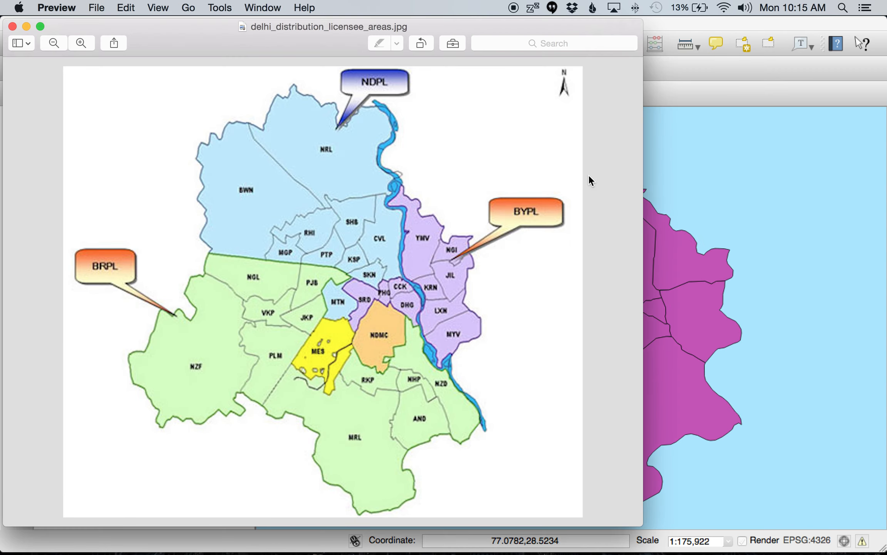
{"action": "left_click_drag", "start_coordinate": [375, 35], "coordinate": [256, 38]}
{"action": "left_click_drag", "start_coordinate": [674, 348], "coordinate": [790, 346]}
{"action": "key", "text": "super+Tab"}
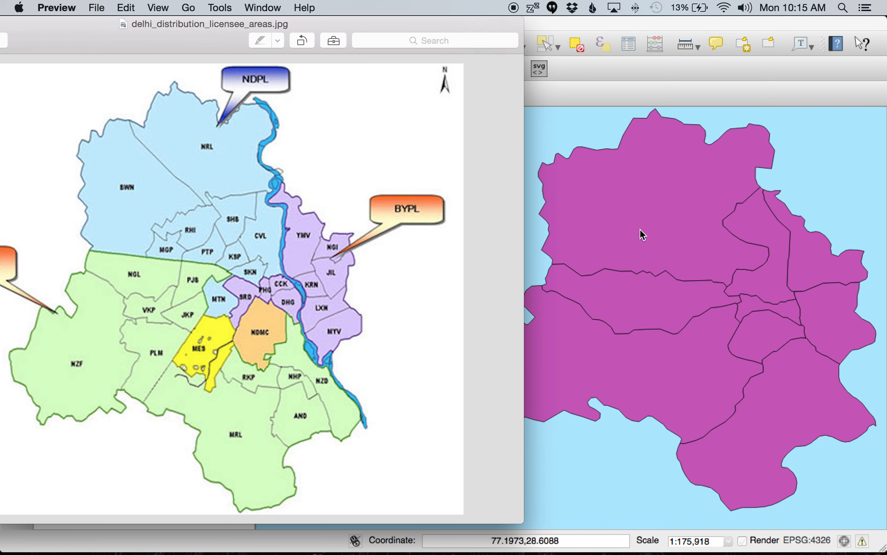
{"action": "left_click", "coordinate": [654, 222]}
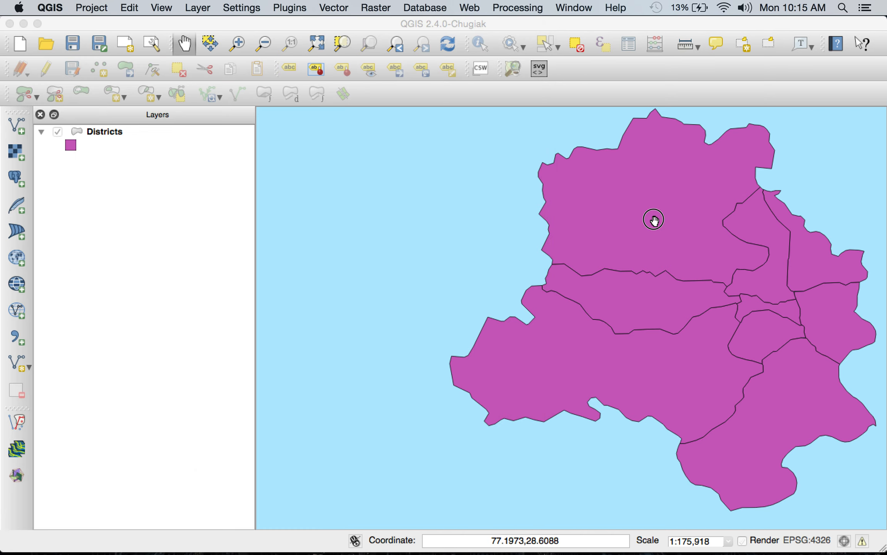
{"action": "left_click_drag", "start_coordinate": [632, 222], "coordinate": [577, 207]}
{"action": "left_click_drag", "start_coordinate": [668, 247], "coordinate": [612, 265]}
Step: Review the georeferencing and polygon drawing instructions in the TextEdit notes and return to QGIS
{"action": "key", "text": "super+Tab"}
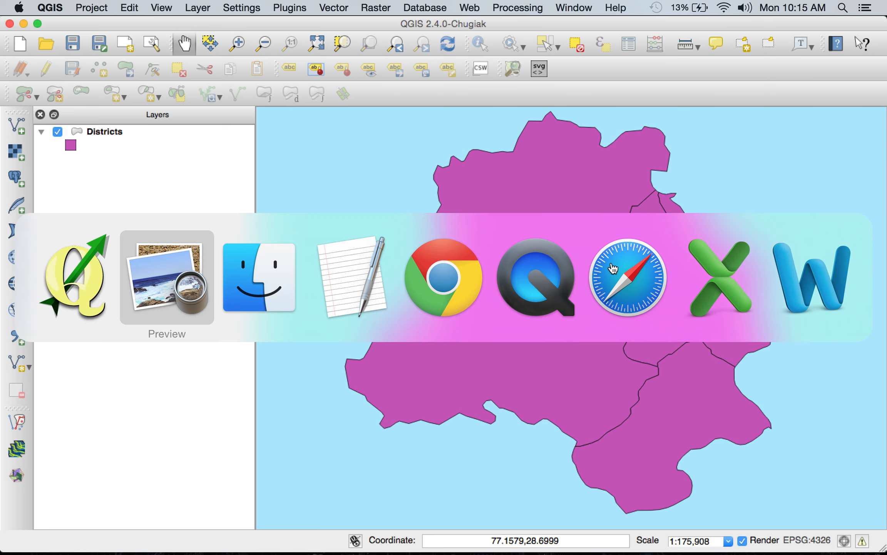
{"action": "key", "text": "super+Tab"}
{"action": "key", "text": "super+Tab"}
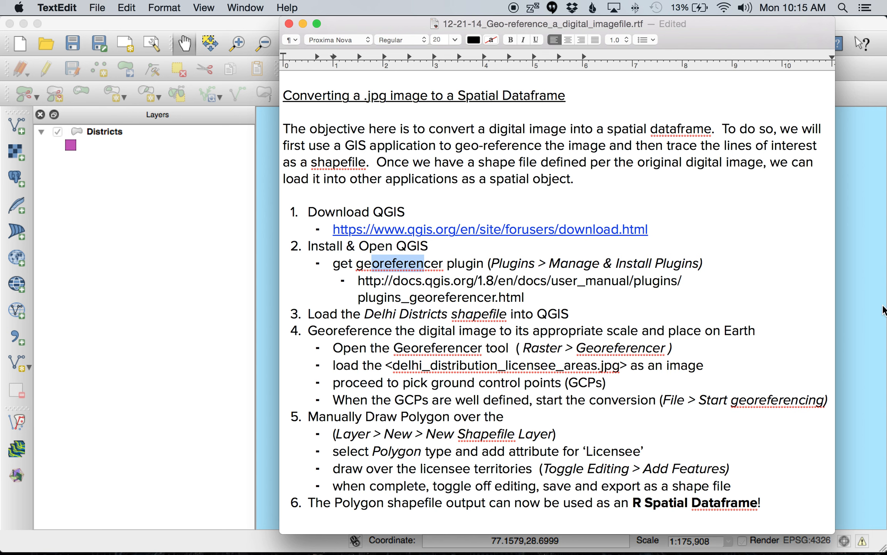
{"action": "left_click", "coordinate": [865, 310]}
{"action": "mouse_move", "coordinate": [606, 310]}
{"action": "left_mouse_down"}
{"action": "mouse_move", "coordinate": [598, 312]}
{"action": "mouse_move", "coordinate": [620, 313]}
{"action": "left_mouse_up"}
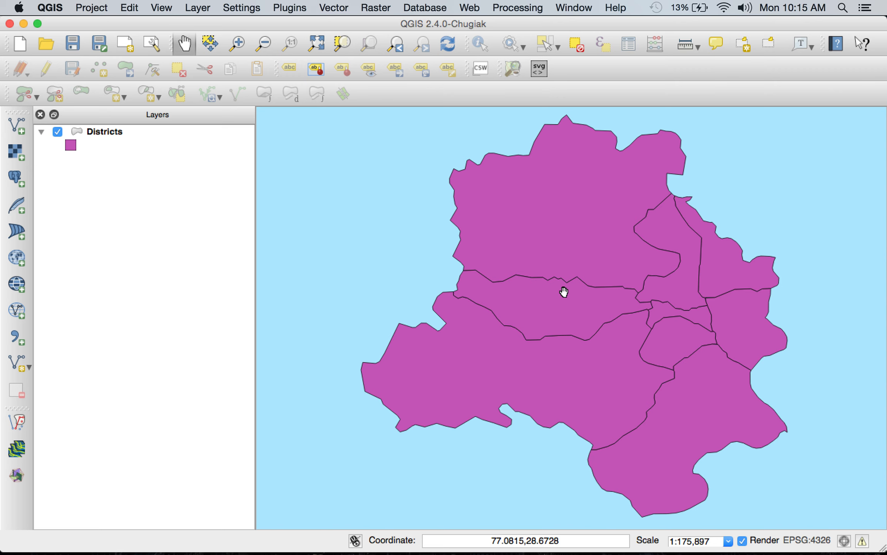
Step: Switch to Preview and move the licensee areas image window fully into view to examine the whole map
{"action": "key", "text": "super+Tab"}
{"action": "key", "text": "super+Tab"}
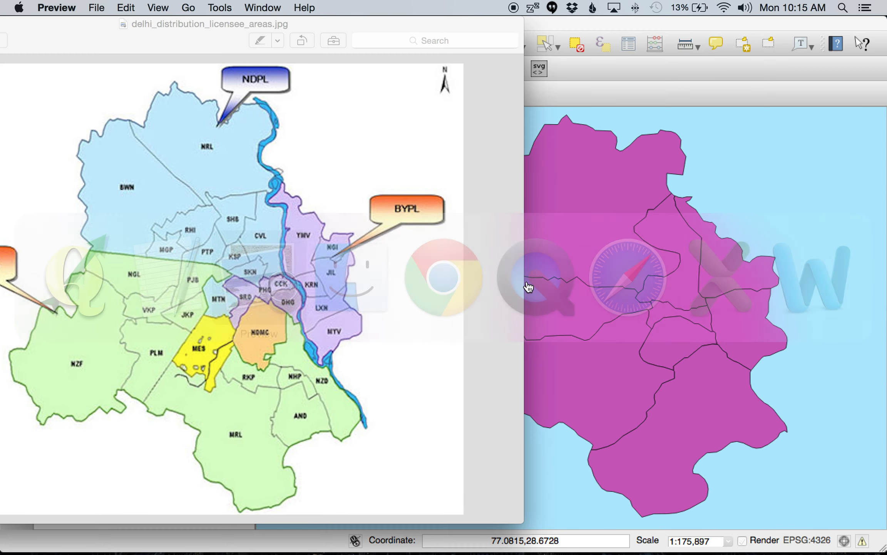
{"action": "left_click_drag", "start_coordinate": [200, 47], "coordinate": [322, 43]}
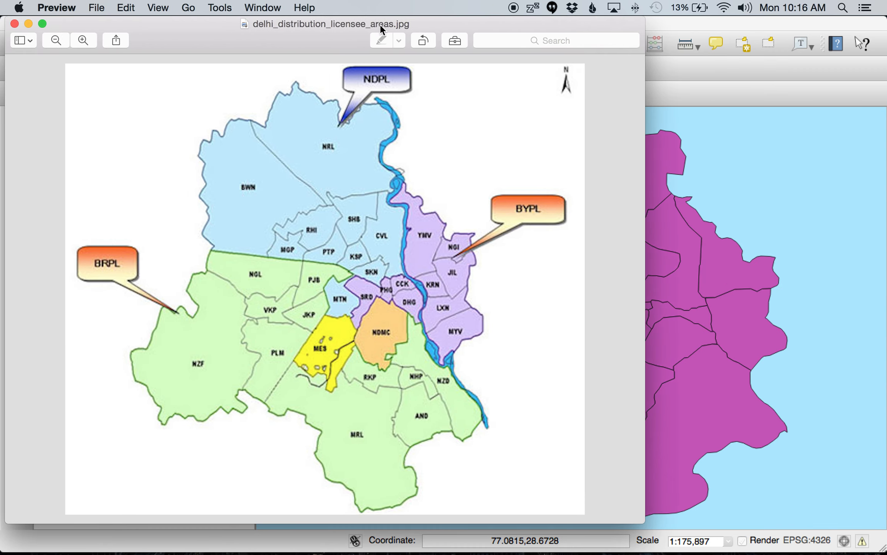
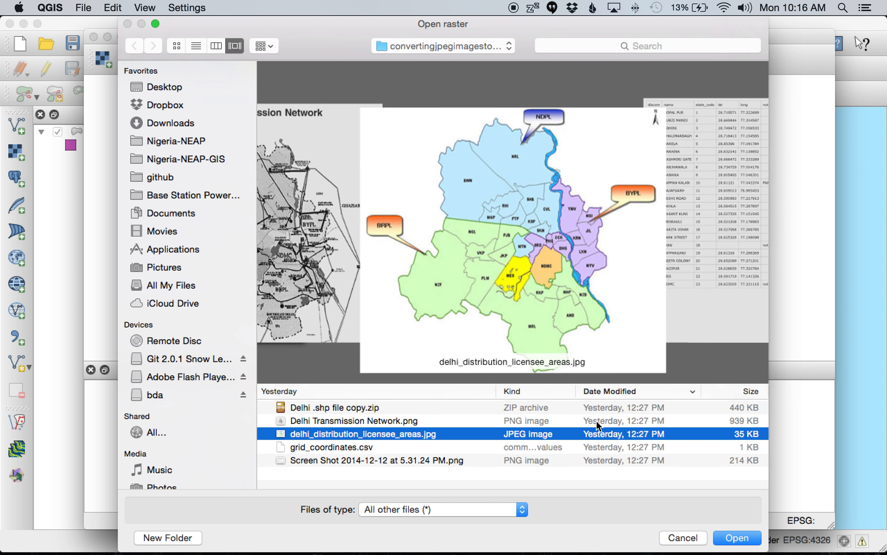
Step: Load delhi_distribution_licensee_areas.jpg into the Georeferencer with the WGS 84 (EPSG:4326) coordinate reference system
{"action": "left_click", "coordinate": [731, 543]}
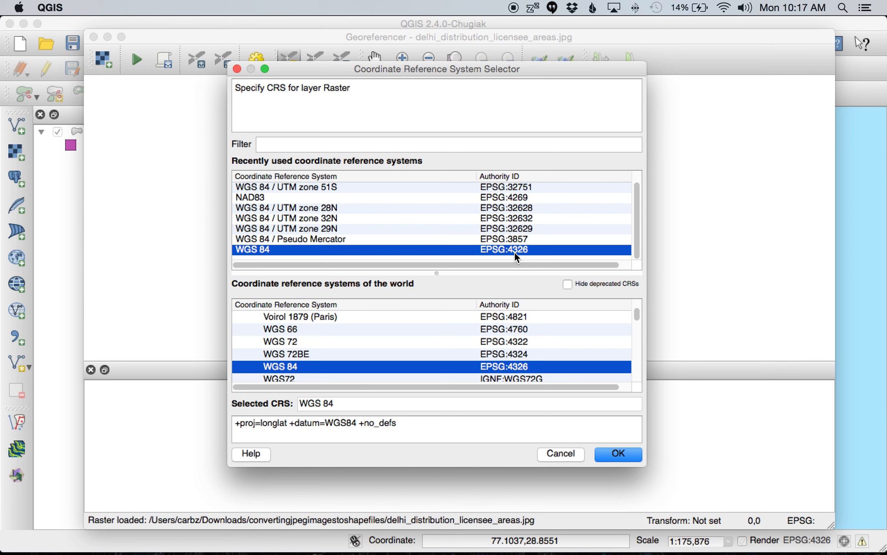
{"action": "left_click", "coordinate": [355, 367]}
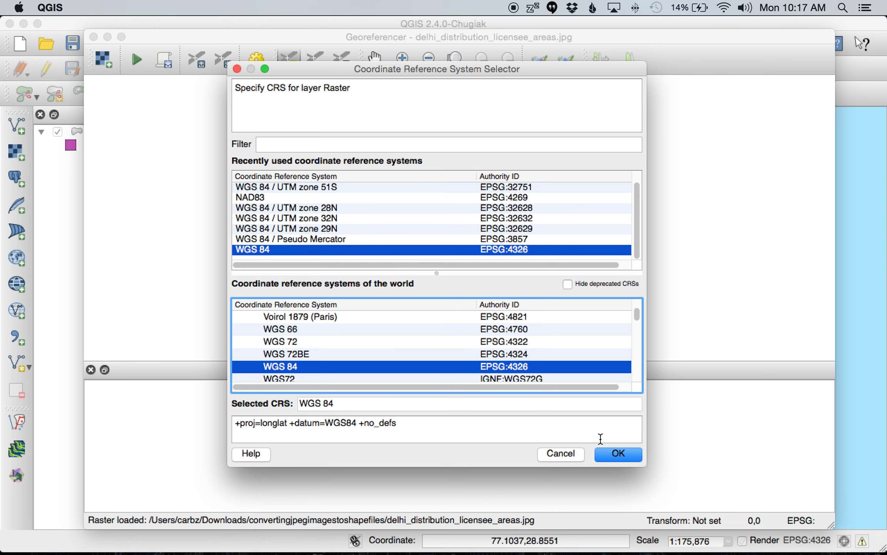
{"action": "left_click", "coordinate": [615, 454]}
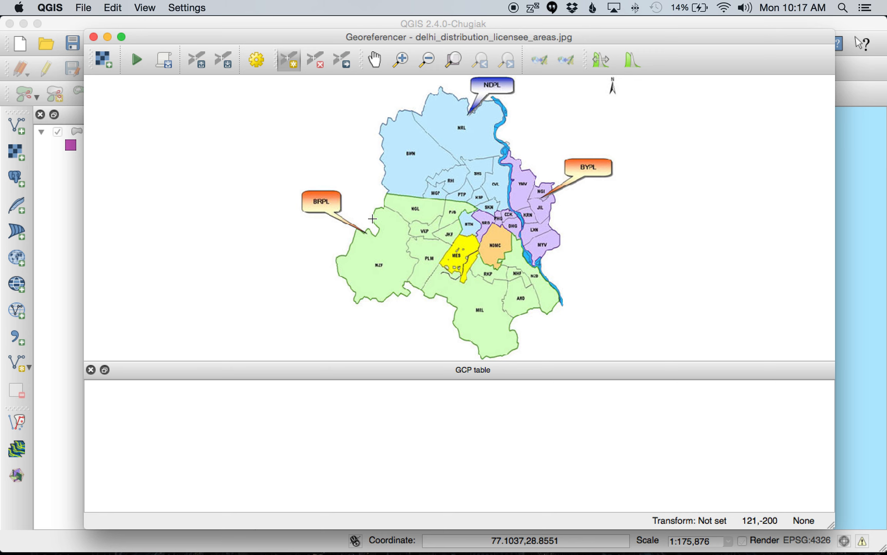
{"action": "mouse_move", "coordinate": [443, 39]}
{"action": "left_mouse_down"}
{"action": "mouse_move", "coordinate": [234, 99]}
{"action": "mouse_move", "coordinate": [1, 342]}
{"action": "mouse_move", "coordinate": [232, 535]}
{"action": "mouse_move", "coordinate": [267, 499]}
{"action": "mouse_move", "coordinate": [376, 95]}
{"action": "mouse_move", "coordinate": [416, 25]}
{"action": "mouse_move", "coordinate": [430, 33]}
{"action": "mouse_move", "coordinate": [293, 505]}
{"action": "mouse_move", "coordinate": [264, 545]}
{"action": "mouse_move", "coordinate": [384, 47]}
{"action": "mouse_move", "coordinate": [433, 35]}
{"action": "left_mouse_up"}
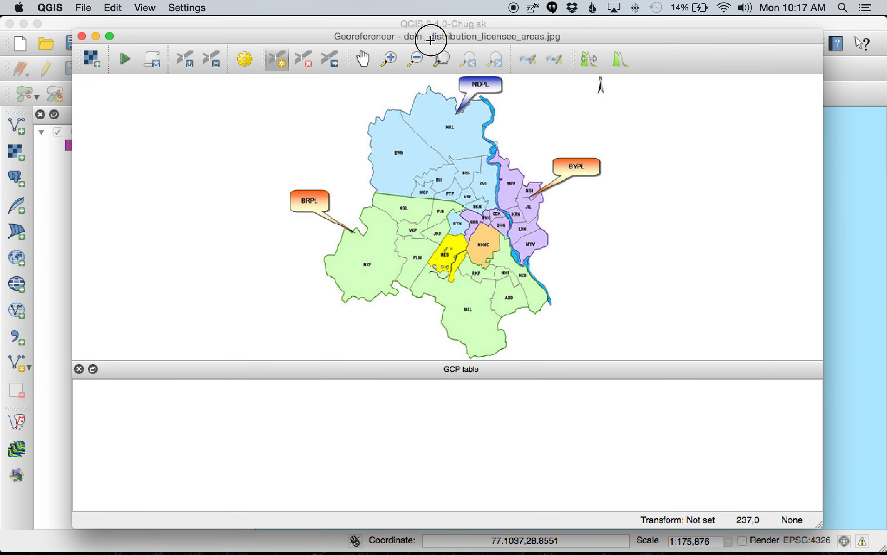
Step: Add a ground control point at the image's southwestern boundary tip, matched from the map canvas to the same Districts corner at about 76.88, 28.51
{"action": "left_click", "coordinate": [271, 62]}
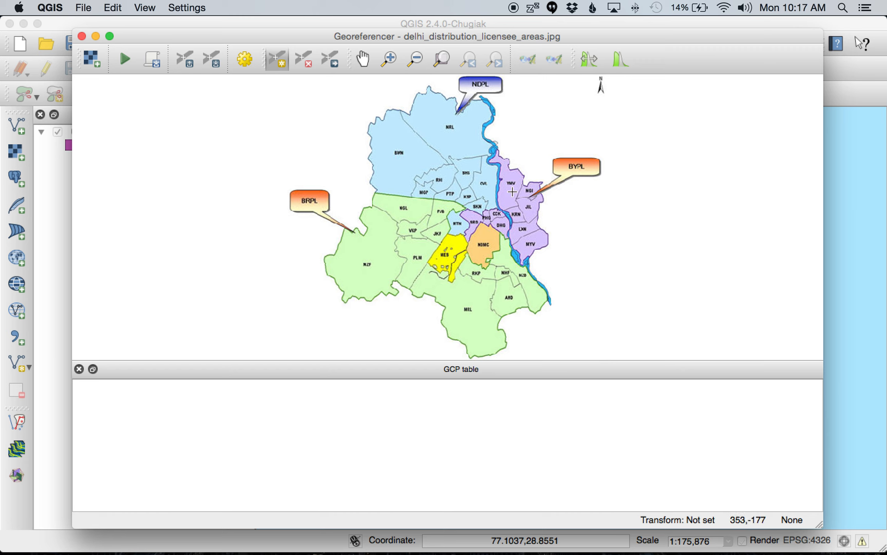
{"action": "left_click", "coordinate": [344, 302]}
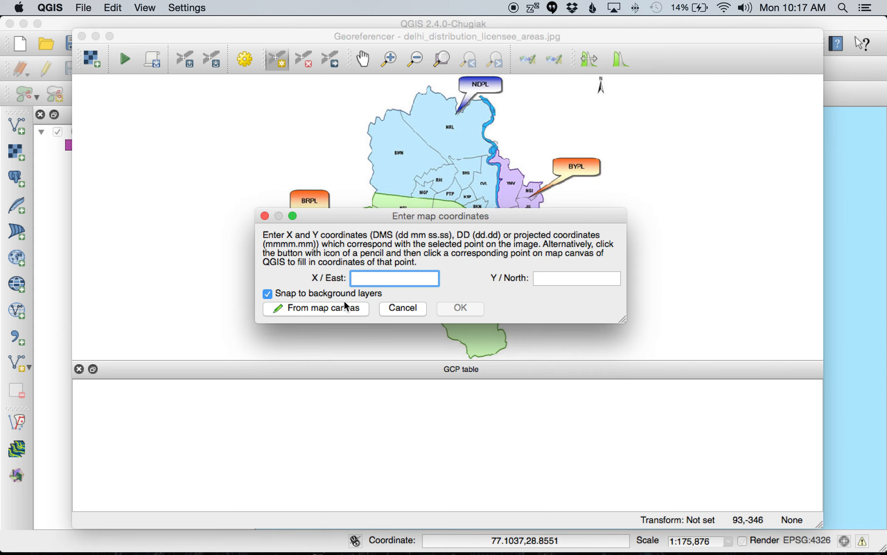
{"action": "mouse_move", "coordinate": [382, 218]}
{"action": "left_mouse_down"}
{"action": "mouse_move", "coordinate": [436, 205]}
{"action": "mouse_move", "coordinate": [475, 231]}
{"action": "mouse_move", "coordinate": [392, 222]}
{"action": "mouse_move", "coordinate": [390, 211]}
{"action": "left_mouse_up"}
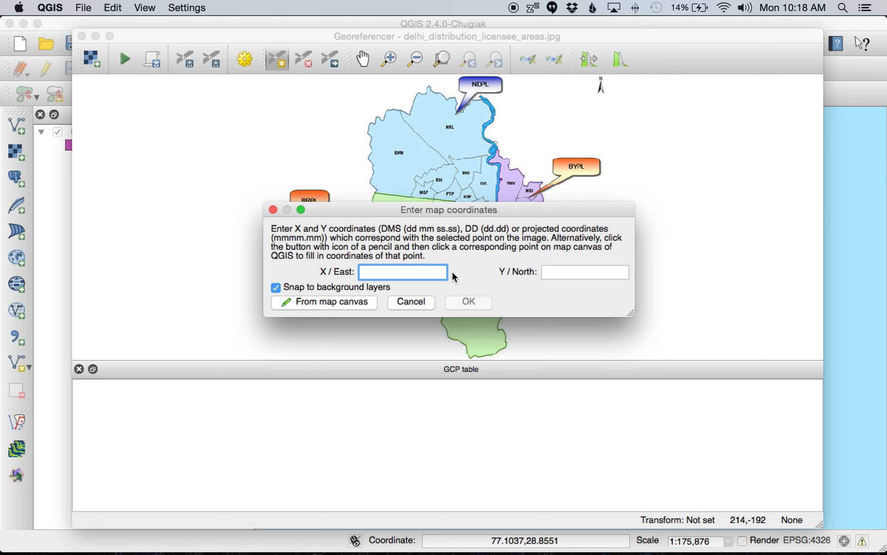
{"action": "left_click", "coordinate": [608, 272]}
{"action": "left_click", "coordinate": [411, 271]}
{"action": "left_click", "coordinate": [307, 302]}
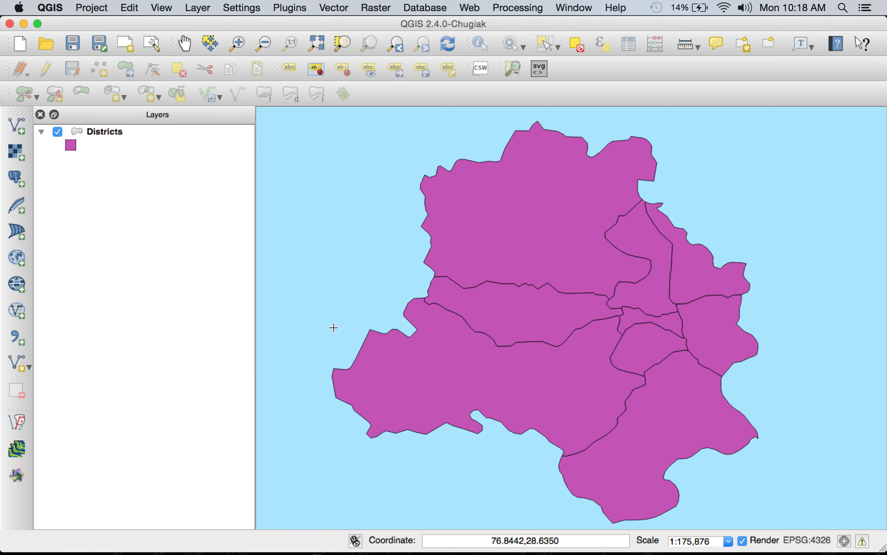
{"action": "left_click", "coordinate": [367, 434]}
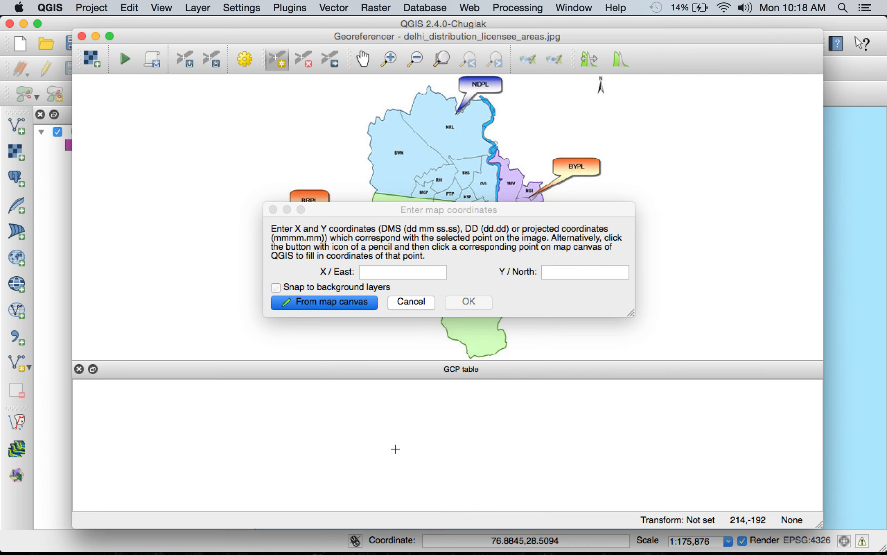
{"action": "left_click_drag", "start_coordinate": [399, 272], "coordinate": [316, 271]}
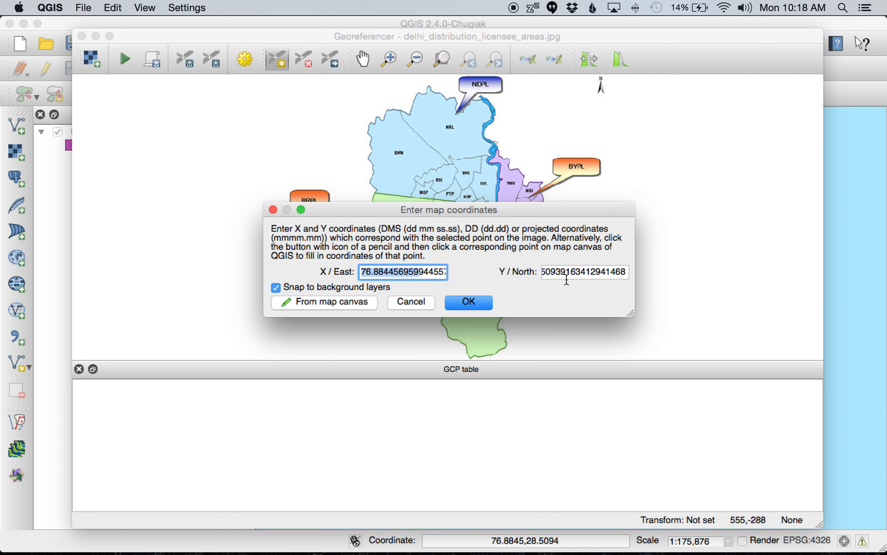
{"action": "left_click_drag", "start_coordinate": [567, 279], "coordinate": [369, 271]}
{"action": "left_click_drag", "start_coordinate": [455, 212], "coordinate": [636, 187]}
{"action": "left_click", "coordinate": [642, 275]}
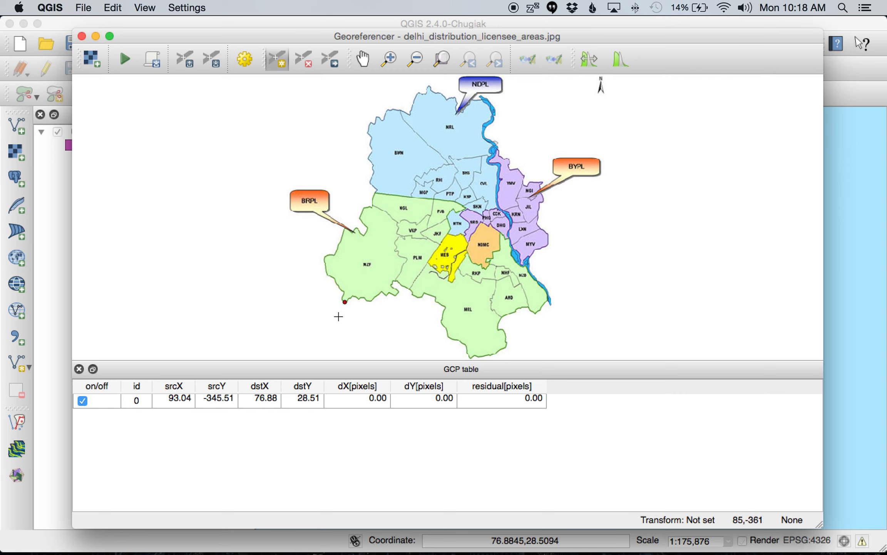
Step: Move the Georeferencer window aside to check the control point on the Districts map, and bring the window back
{"action": "left_click_drag", "start_coordinate": [314, 37], "coordinate": [352, 534]}
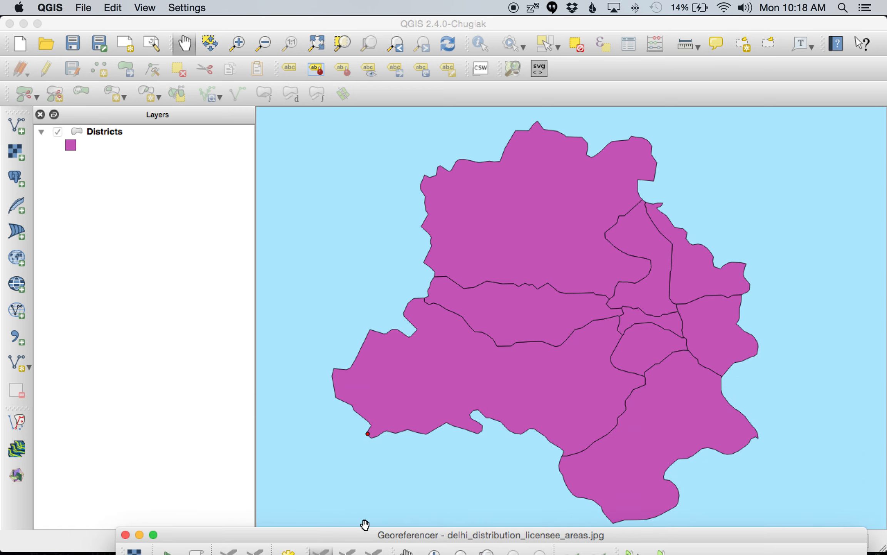
{"action": "left_click_drag", "start_coordinate": [364, 534], "coordinate": [295, 49]}
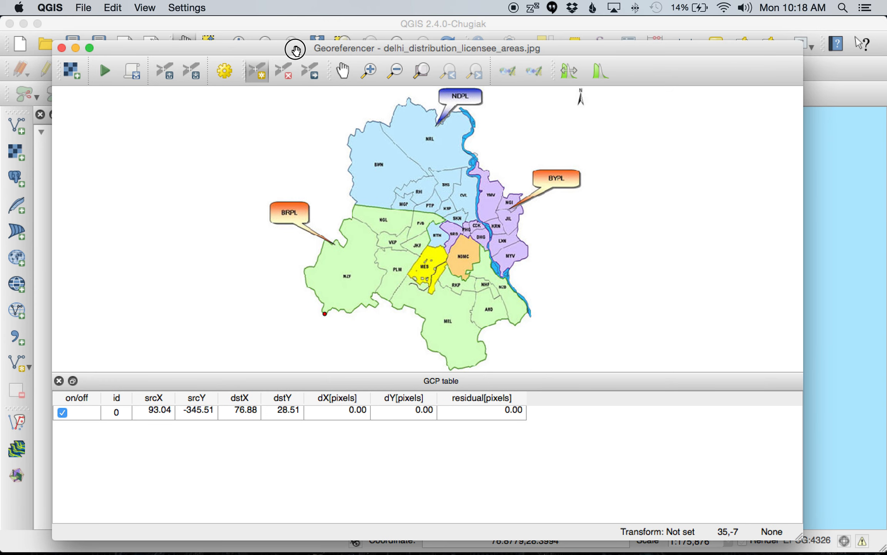
{"action": "mouse_move", "coordinate": [414, 48]}
{"action": "left_mouse_down"}
{"action": "mouse_move", "coordinate": [188, 232]}
{"action": "mouse_move", "coordinate": [377, 8]}
{"action": "mouse_move", "coordinate": [368, 22]}
{"action": "mouse_move", "coordinate": [380, 45]}
{"action": "mouse_move", "coordinate": [412, 46]}
{"action": "left_mouse_up"}
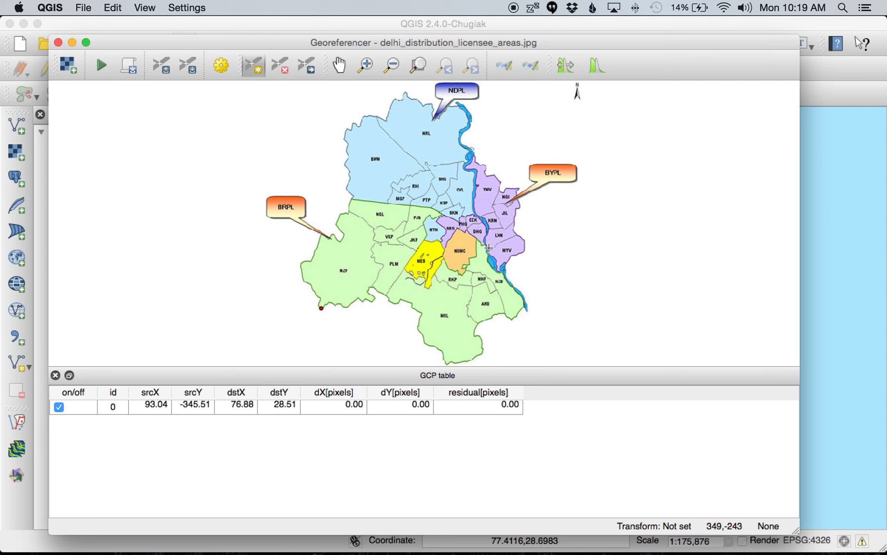
Step: Add a ground control point at the image's southeastern river tip, matched from the map canvas to the Districts corner at about 77.35, 28.51
{"action": "left_click", "coordinate": [524, 306]}
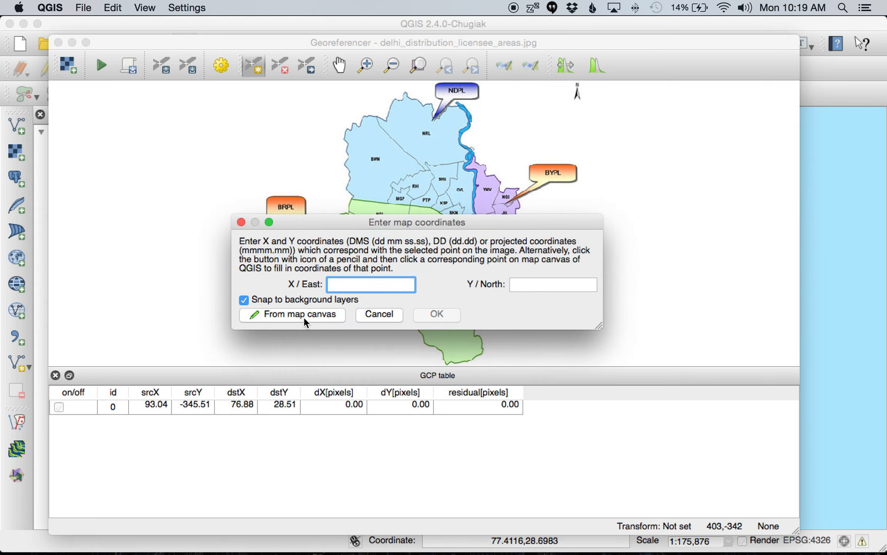
{"action": "left_click", "coordinate": [297, 315]}
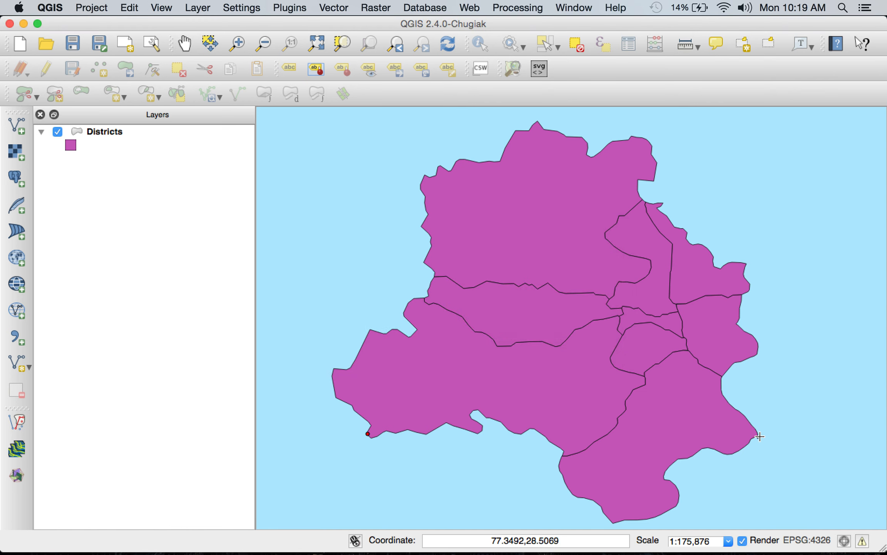
{"action": "left_click", "coordinate": [758, 436]}
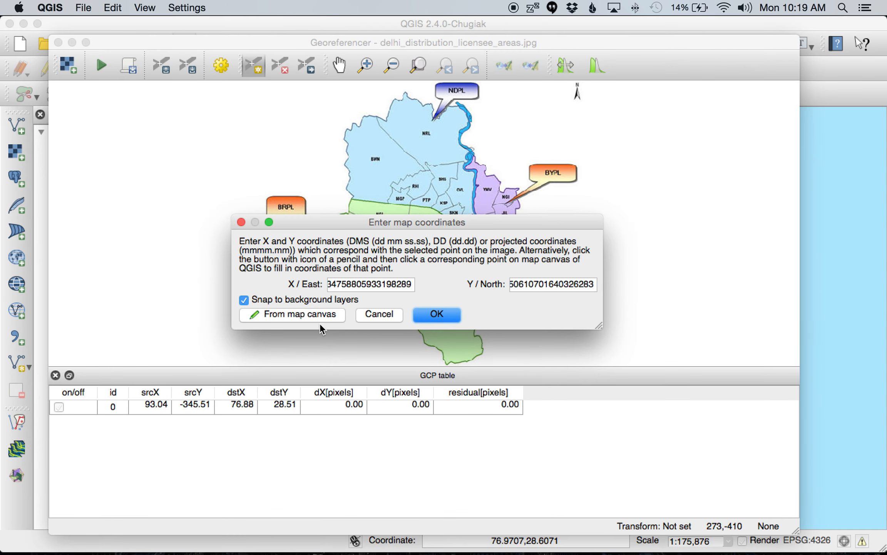
{"action": "left_click", "coordinate": [429, 313]}
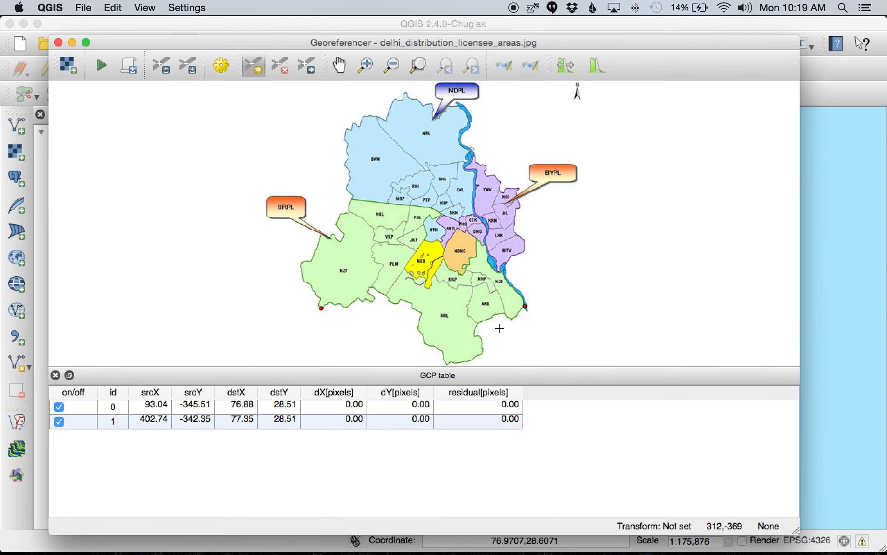
{"action": "left_click", "coordinate": [518, 188]}
{"action": "left_click", "coordinate": [304, 312]}
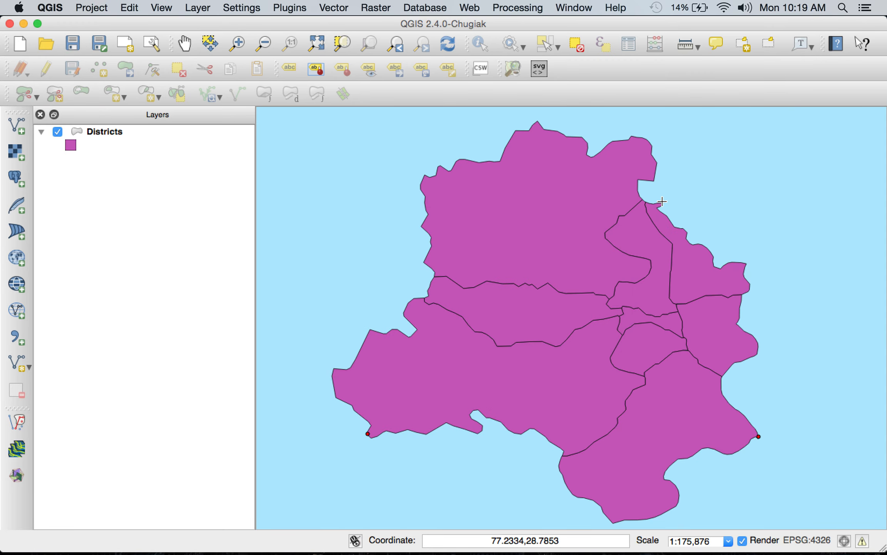
{"action": "key", "text": "super+Tab"}
{"action": "key", "text": "super+shift+Tab"}
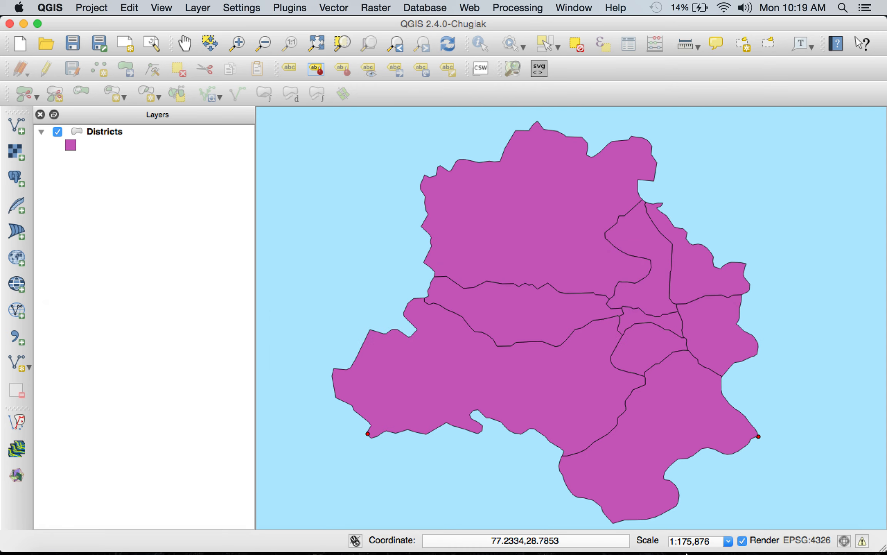
{"action": "mouse_move", "coordinate": [721, 550]}
{"action": "left_click", "coordinate": [796, 531]}
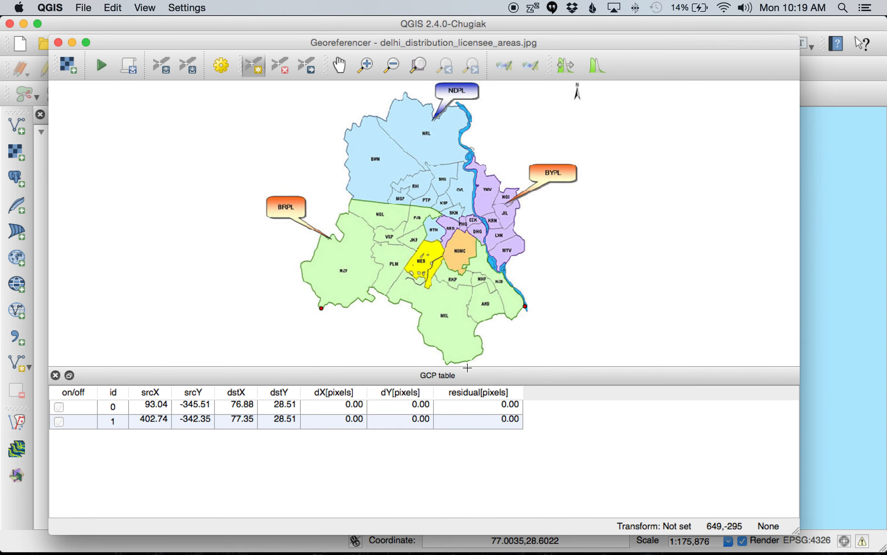
{"action": "key", "text": "super+Tab"}
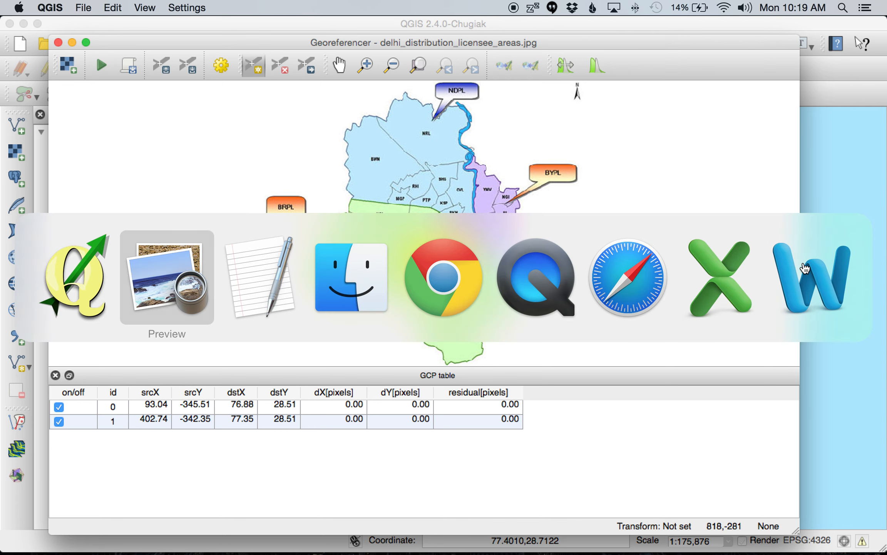
{"action": "left_click", "coordinate": [818, 240]}
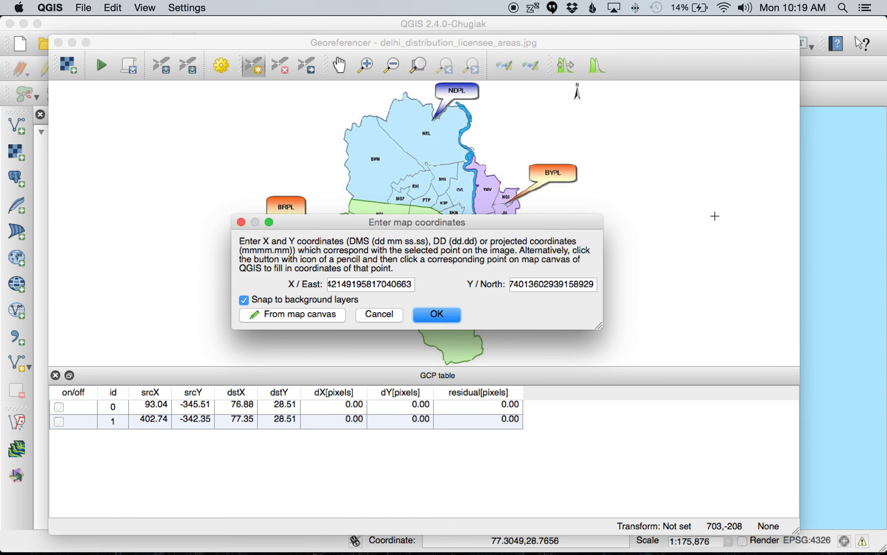
{"action": "left_click", "coordinate": [367, 321]}
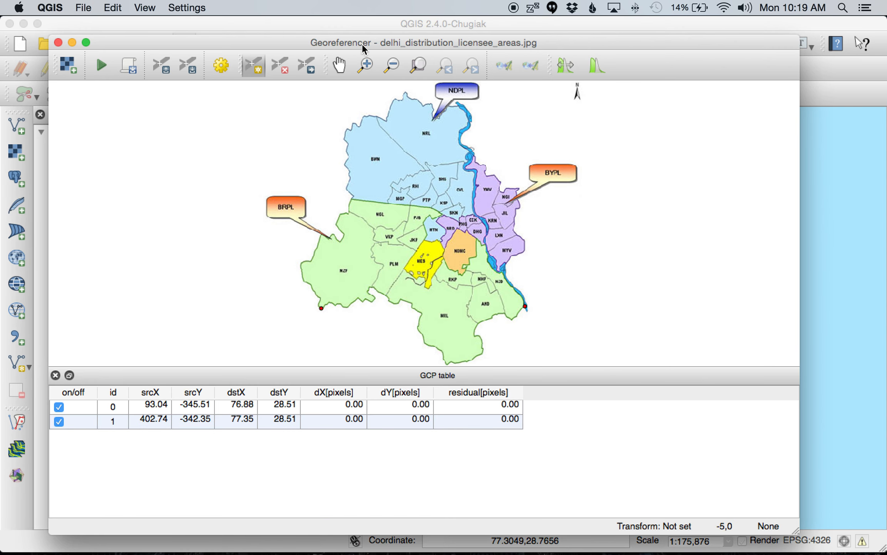
Step: Add a ground control point at the northeastern corner beside NGI, matched from the map canvas to the Districts corner at about 77.33, 28.71
{"action": "left_click_drag", "start_coordinate": [373, 45], "coordinate": [339, 98]}
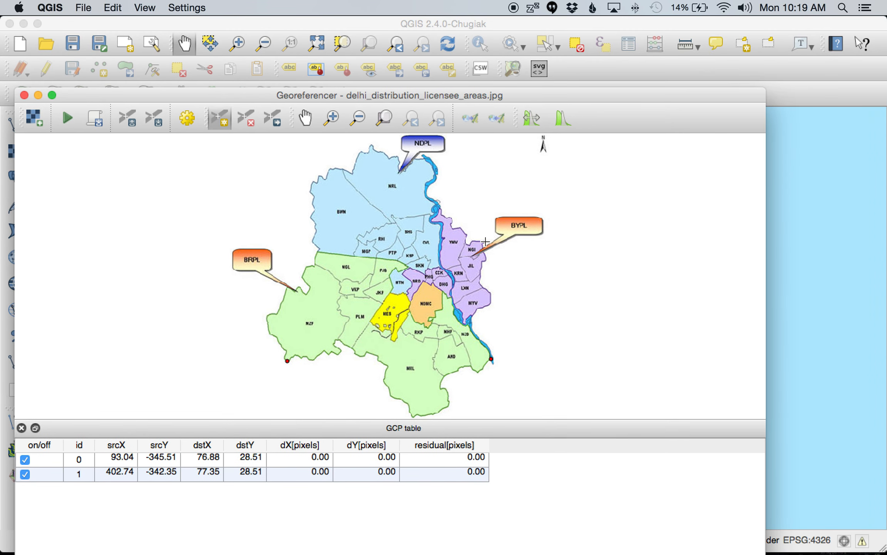
{"action": "left_click", "coordinate": [485, 242]}
{"action": "left_click", "coordinate": [255, 369]}
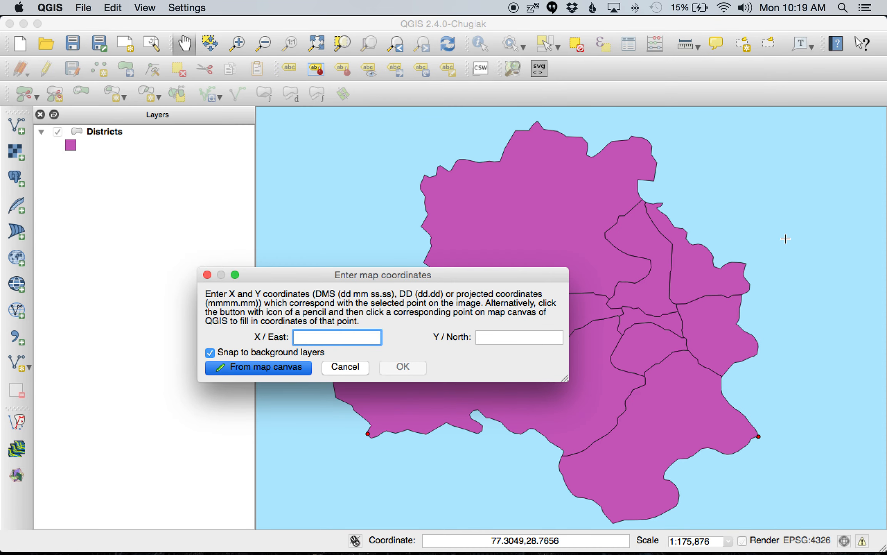
{"action": "left_click", "coordinate": [747, 263]}
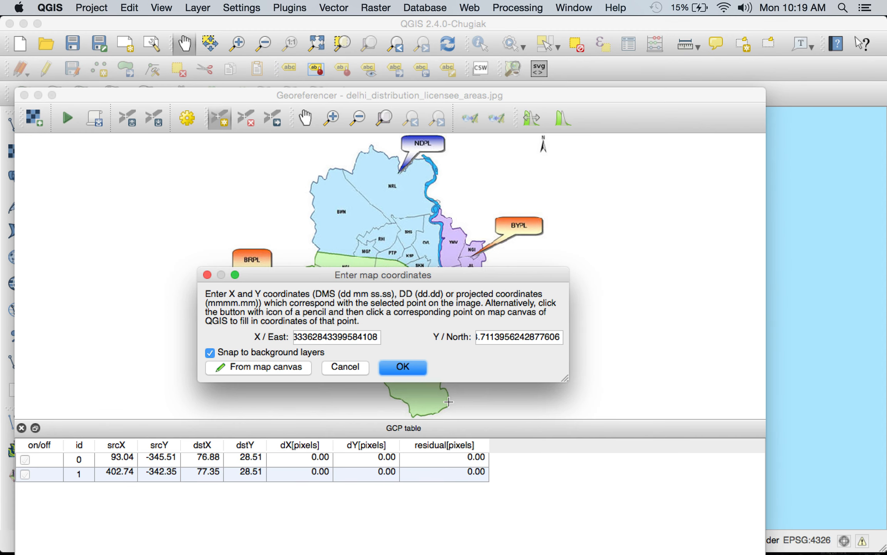
{"action": "left_click", "coordinate": [402, 369]}
Step: Add a ground control point at the northern boundary notch under the NDPL callout, matched from the map canvas at about 77.14, 28.84
{"action": "left_click_drag", "start_coordinate": [517, 96], "coordinate": [585, 140]}
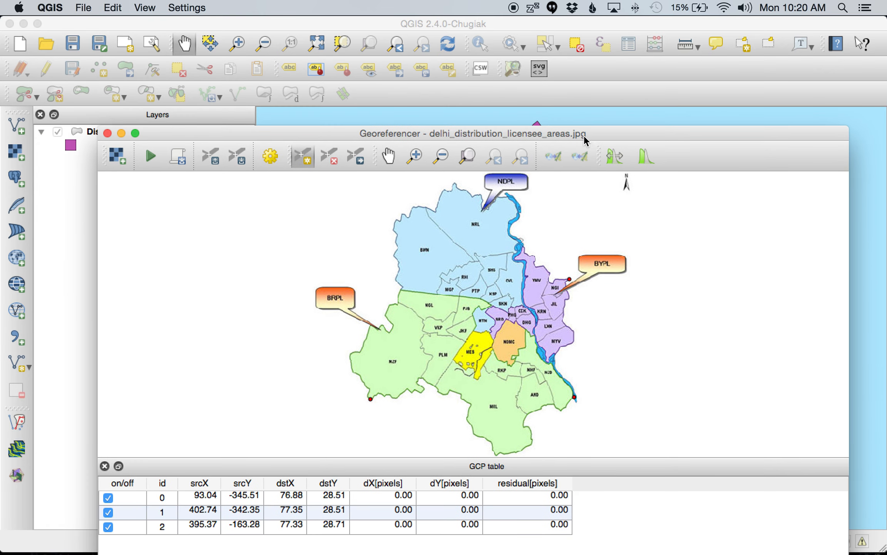
{"action": "left_click", "coordinate": [482, 209]}
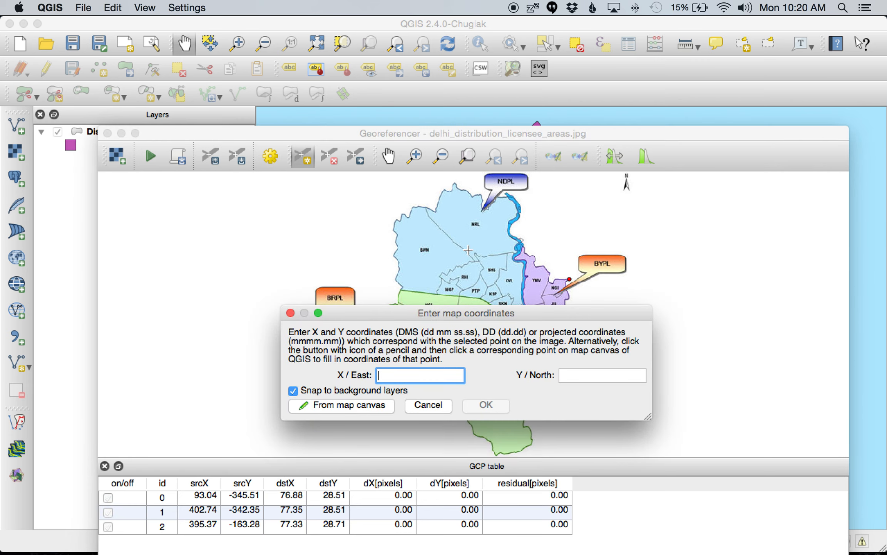
{"action": "left_click", "coordinate": [342, 408]}
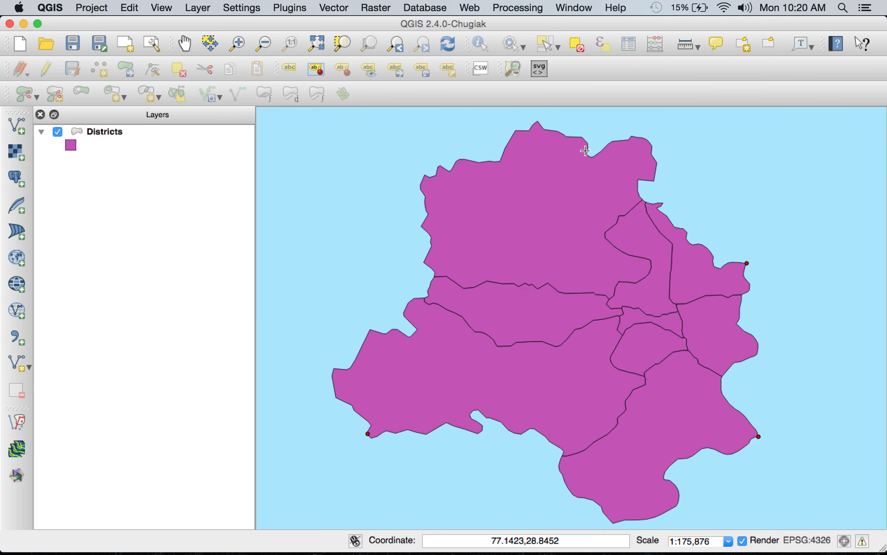
{"action": "left_click", "coordinate": [586, 152]}
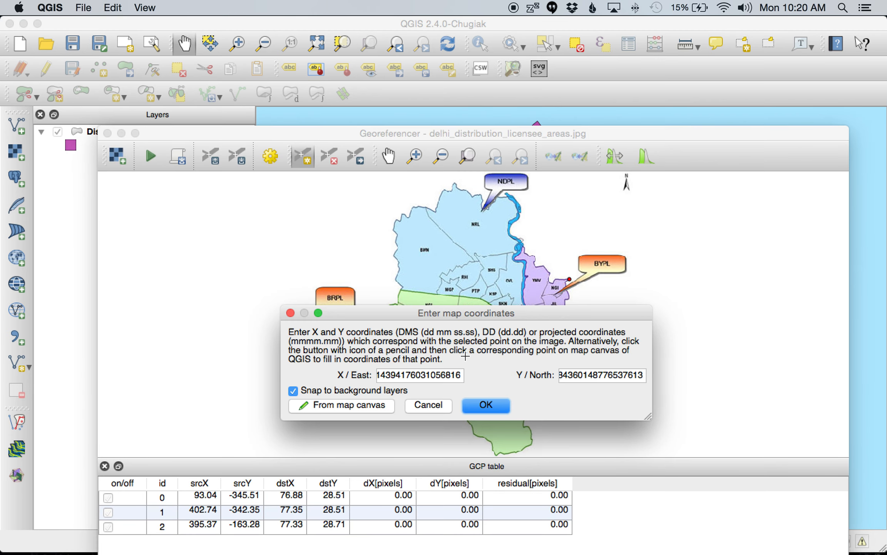
{"action": "key", "text": "Return"}
Step: Move the Georeferencer window off the map to check all four control points on the Districts layer, and bring the window back
{"action": "left_click_drag", "start_coordinate": [492, 134], "coordinate": [521, 67]}
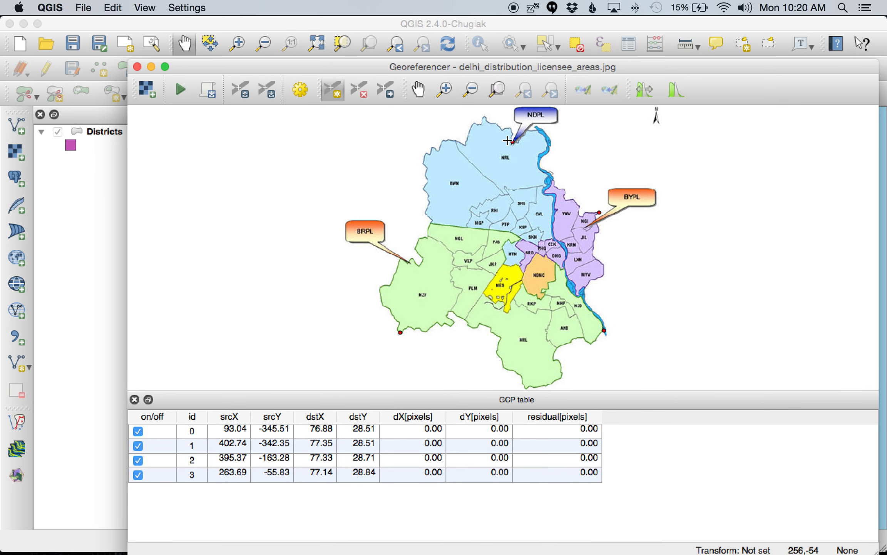
{"action": "left_click", "coordinate": [493, 69]}
{"action": "left_click_drag", "start_coordinate": [493, 69], "coordinate": [459, 545]}
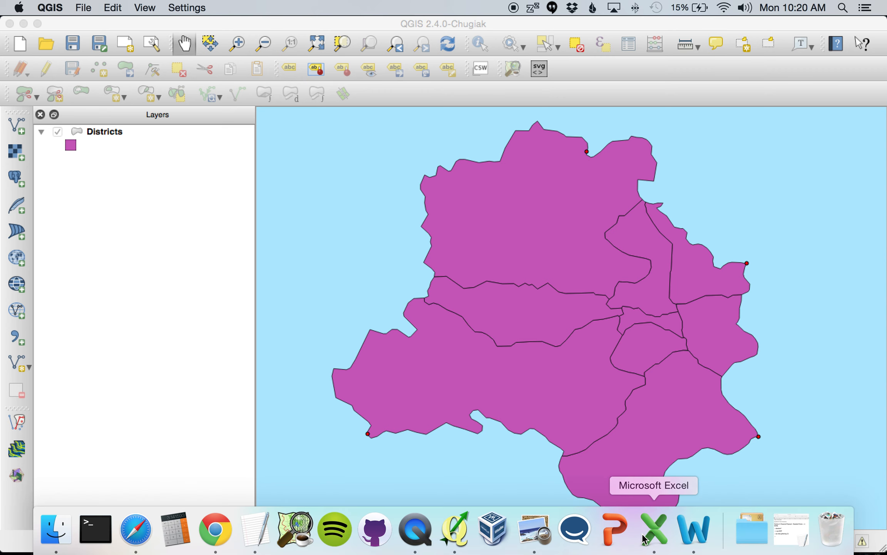
{"action": "left_click_drag", "start_coordinate": [560, 549], "coordinate": [531, 29]}
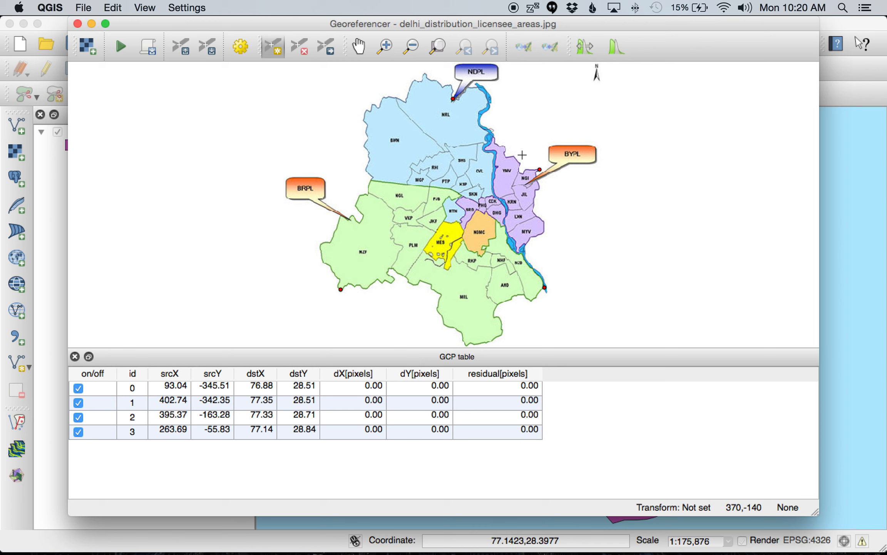
Step: Switch to TextEdit and review the georeferencing instructions on picking ground control points and starting the conversion
{"action": "key", "text": "super+Tab"}
{"action": "key", "text": "super+Tab"}
{"action": "left_click", "coordinate": [338, 354]}
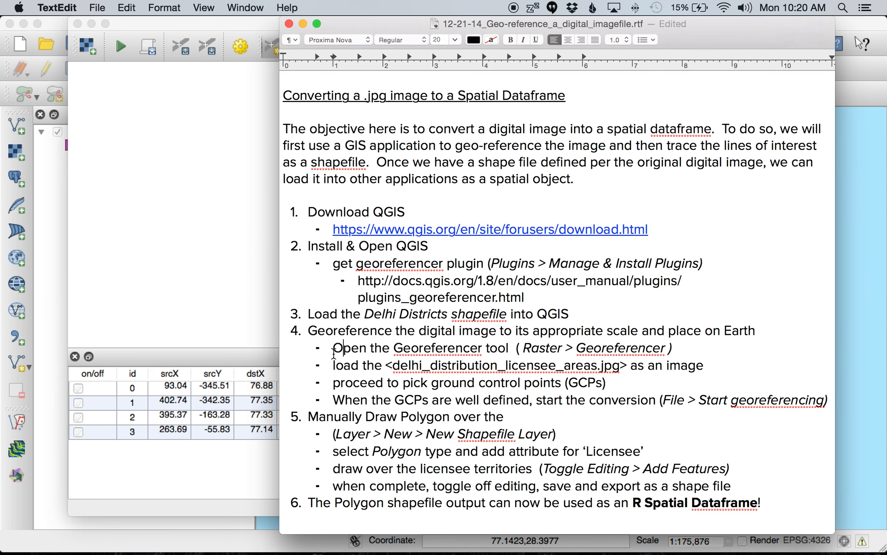
{"action": "left_click_drag", "start_coordinate": [317, 330], "coordinate": [458, 332]}
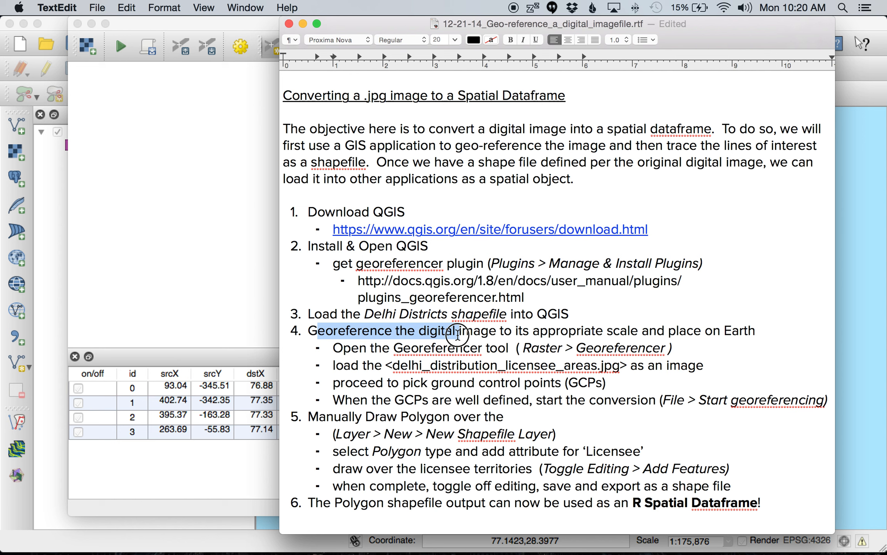
{"action": "left_click", "coordinate": [412, 332]}
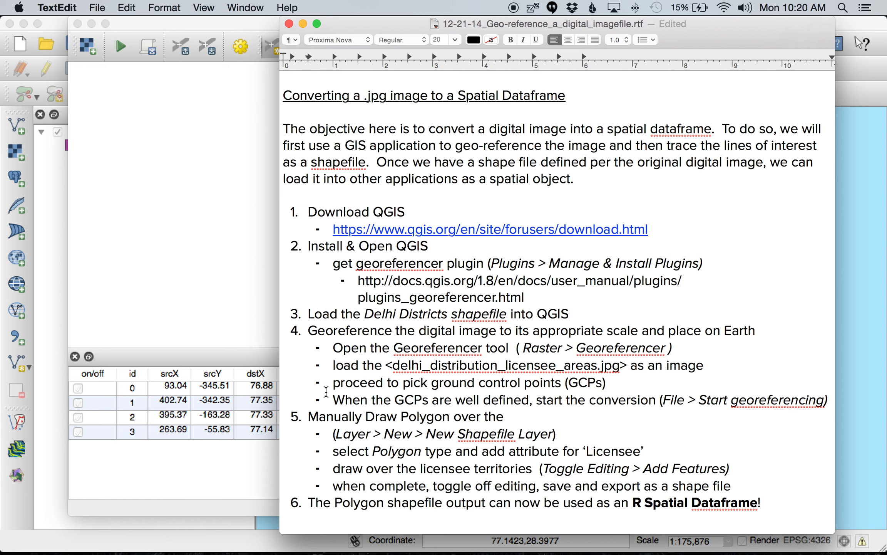
{"action": "left_click_drag", "start_coordinate": [339, 383], "coordinate": [621, 382]}
{"action": "left_click_drag", "start_coordinate": [344, 401], "coordinate": [646, 402]}
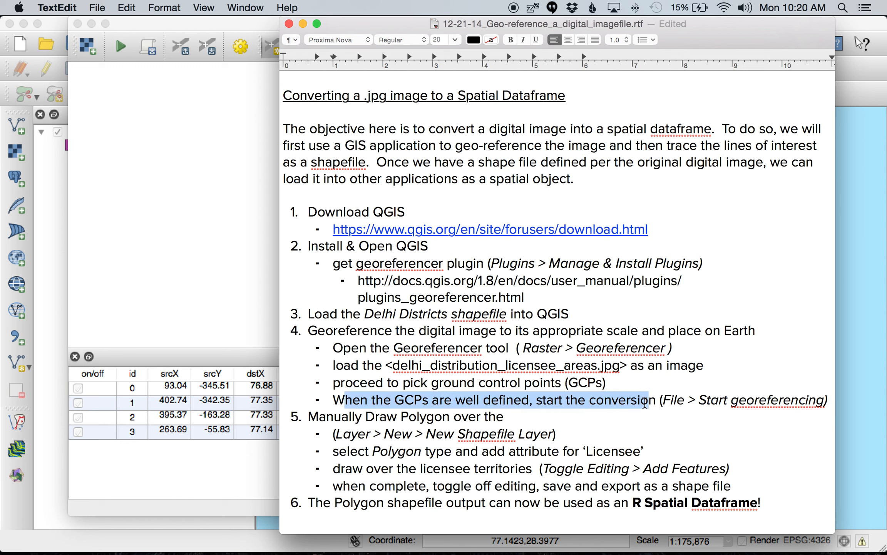
{"action": "left_click", "coordinate": [647, 401]}
Step: Return to the QGIS Georeferencer, discard the stray control point, and start georeferencing to reach the transformation settings
{"action": "left_click", "coordinate": [129, 257]}
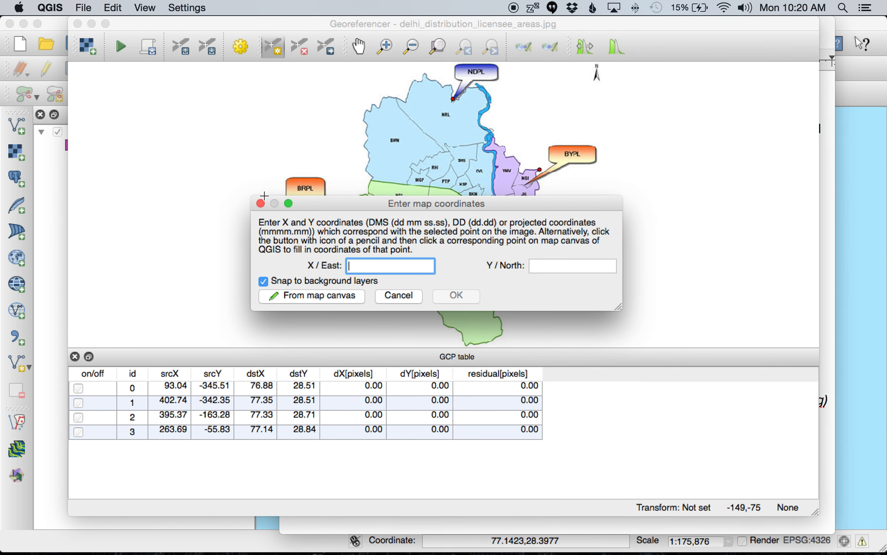
{"action": "left_click", "coordinate": [411, 297]}
{"action": "left_click_drag", "start_coordinate": [225, 28], "coordinate": [217, 37]}
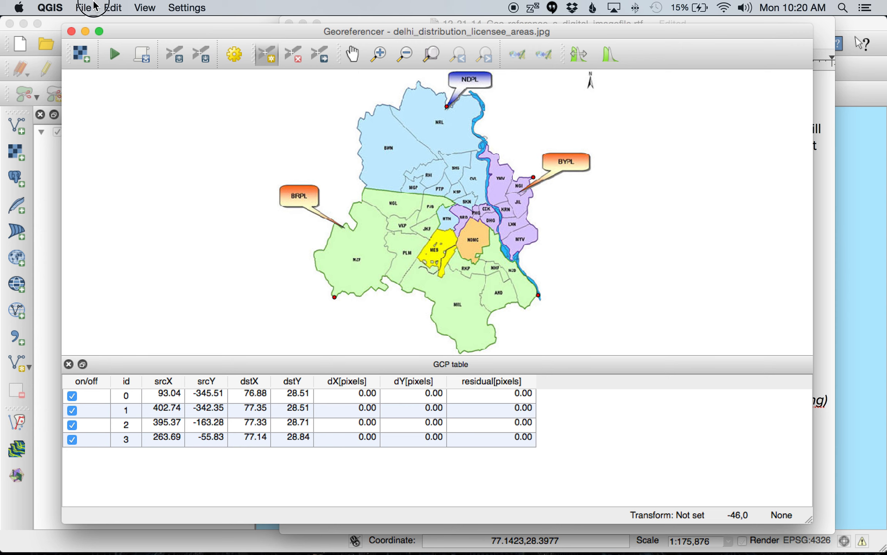
{"action": "left_click", "coordinate": [96, 8]}
{"action": "left_click", "coordinate": [99, 47]}
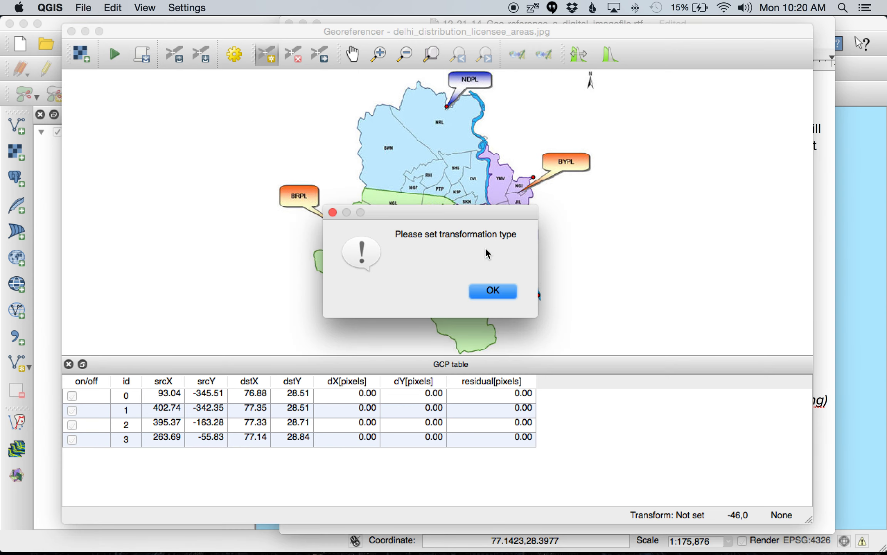
{"action": "left_click", "coordinate": [506, 292]}
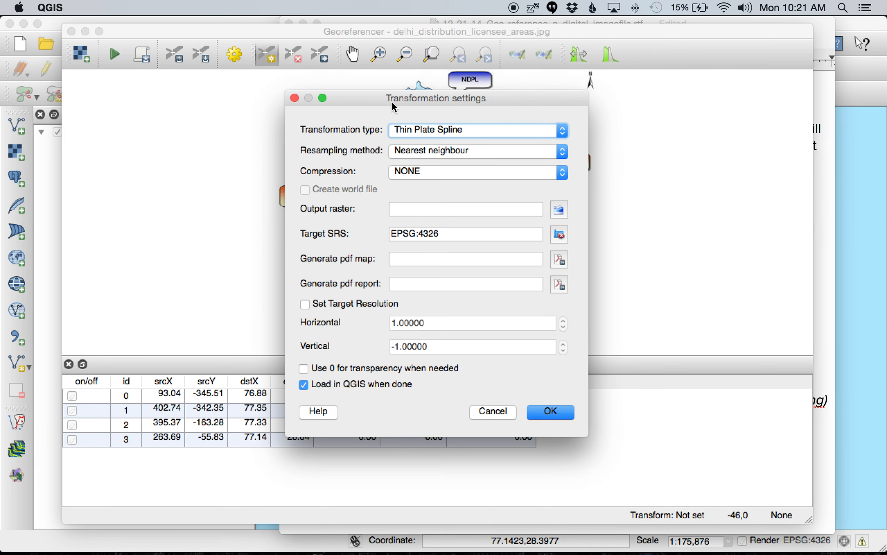
Step: Use the Thin Plate Spline transformation and set the output raster to delhi_distribution_licensee_areas.tif in the source image's folder
{"action": "left_click", "coordinate": [428, 133]}
{"action": "left_click", "coordinate": [431, 133]}
{"action": "left_click", "coordinate": [556, 218]}
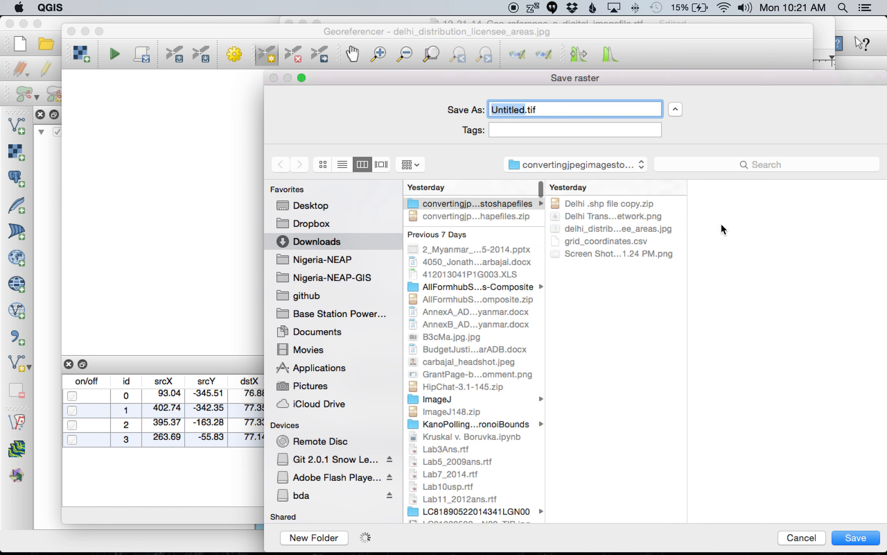
{"action": "left_click_drag", "start_coordinate": [687, 269], "coordinate": [863, 266]}
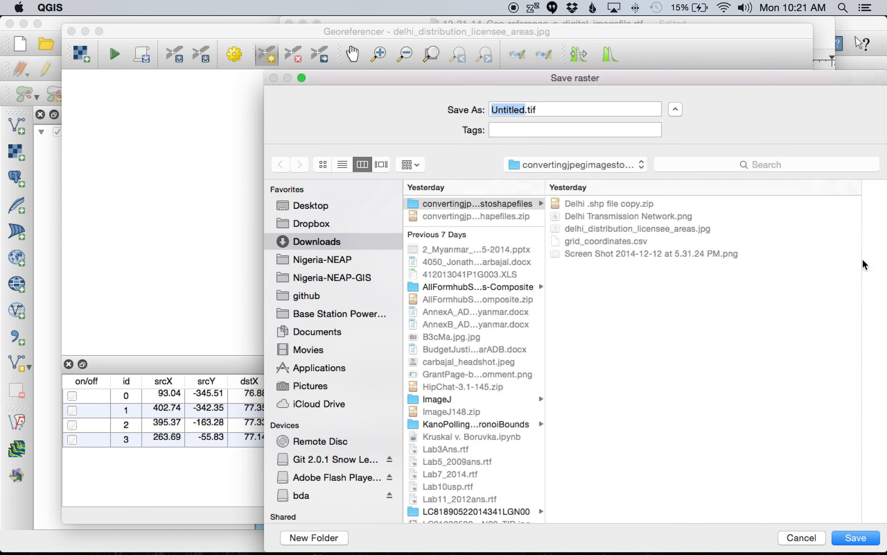
{"action": "left_click", "coordinate": [602, 228]}
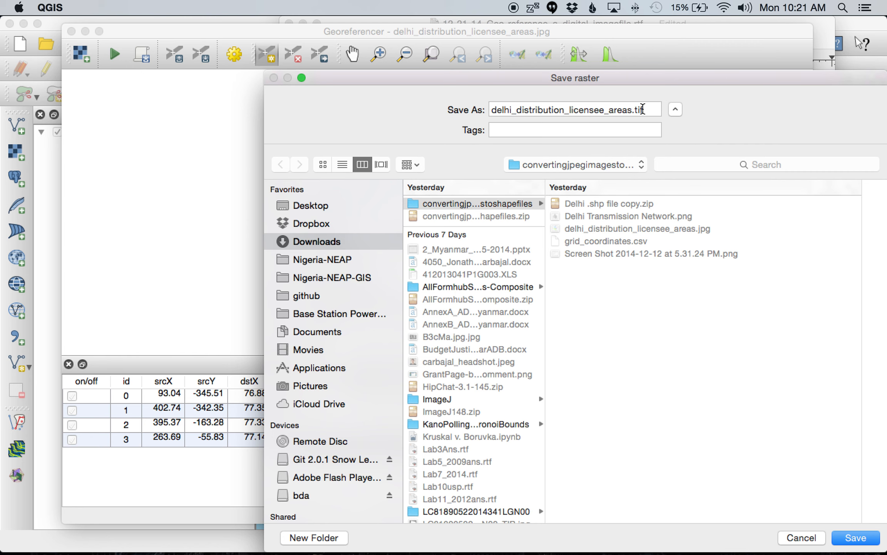
{"action": "left_click_drag", "start_coordinate": [636, 110], "coordinate": [665, 109]}
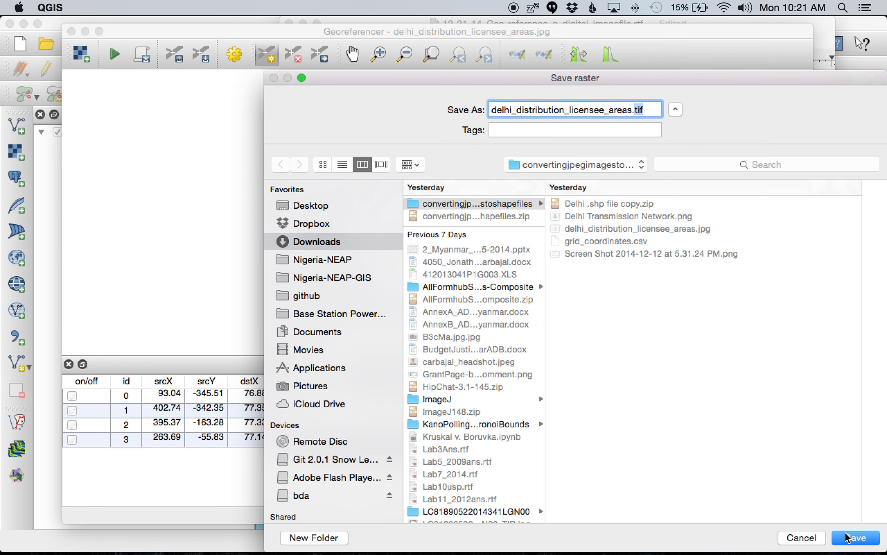
{"action": "left_click", "coordinate": [866, 544]}
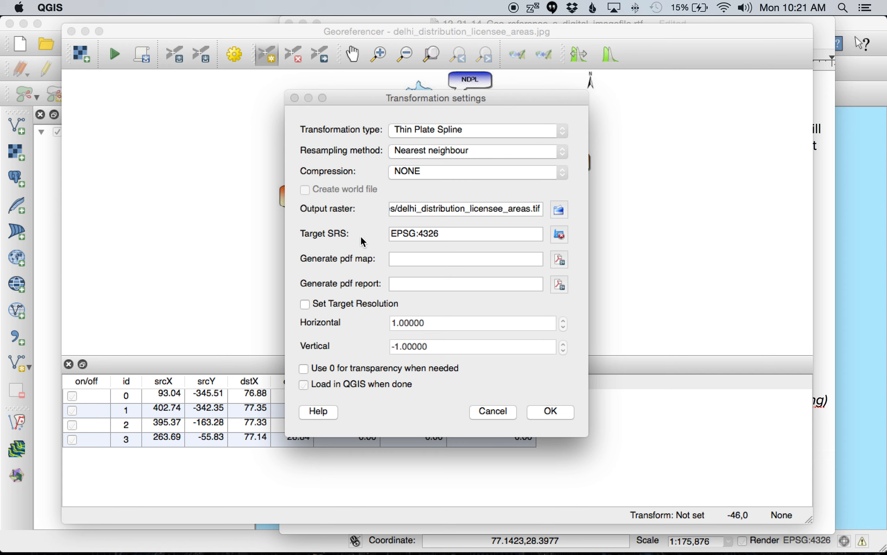
Step: Keep the option to load the result in QGIS when done enabled, and run the georeferencing with target SRS EPSG:4326
{"action": "left_click", "coordinate": [304, 387]}
{"action": "left_click", "coordinate": [305, 384]}
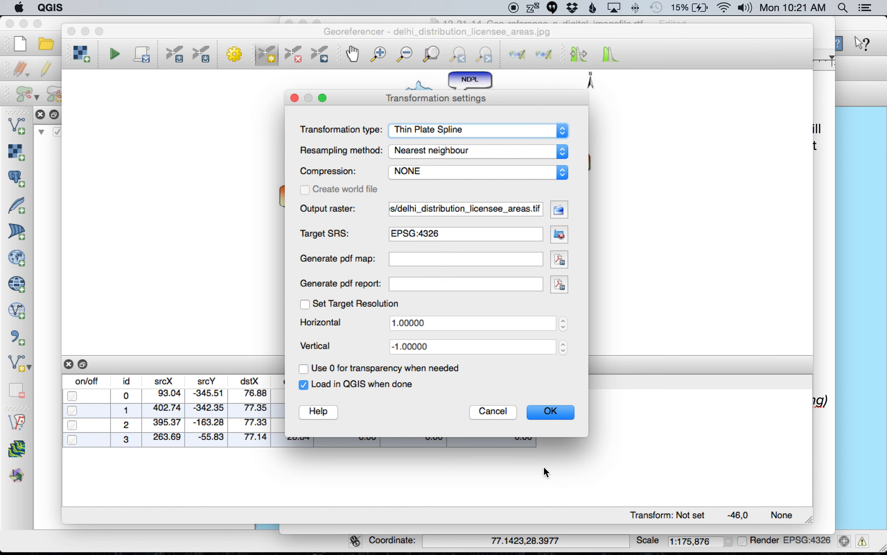
{"action": "left_click", "coordinate": [548, 414]}
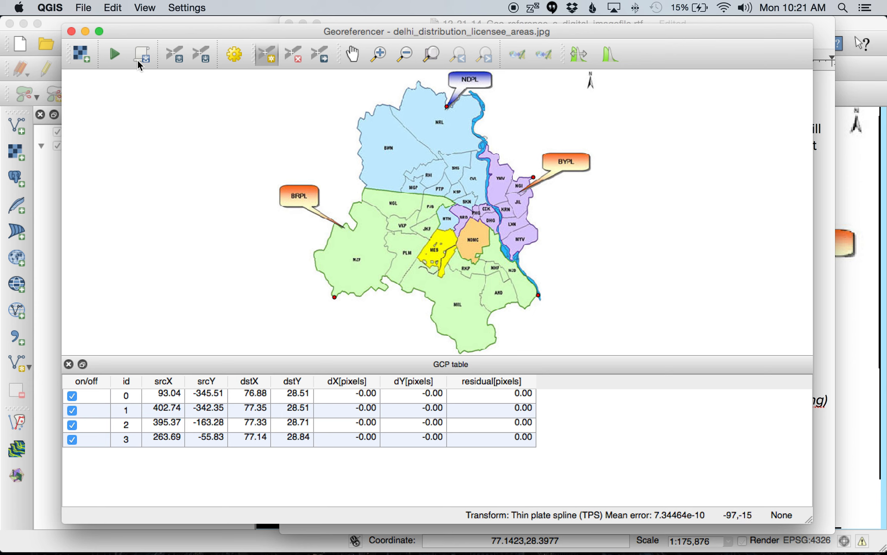
Step: Minimize the Georeferencer and inspect the georeferenced raster and the Districts layer in the main QGIS window
{"action": "left_click", "coordinate": [86, 31]}
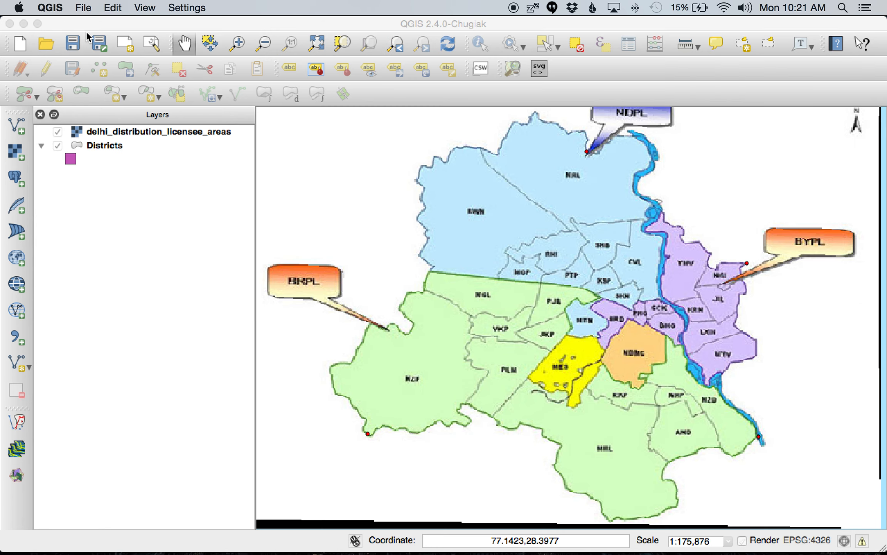
{"action": "scroll", "coordinate": [491, 308], "scroll_direction": "down", "scroll_amount": 4}
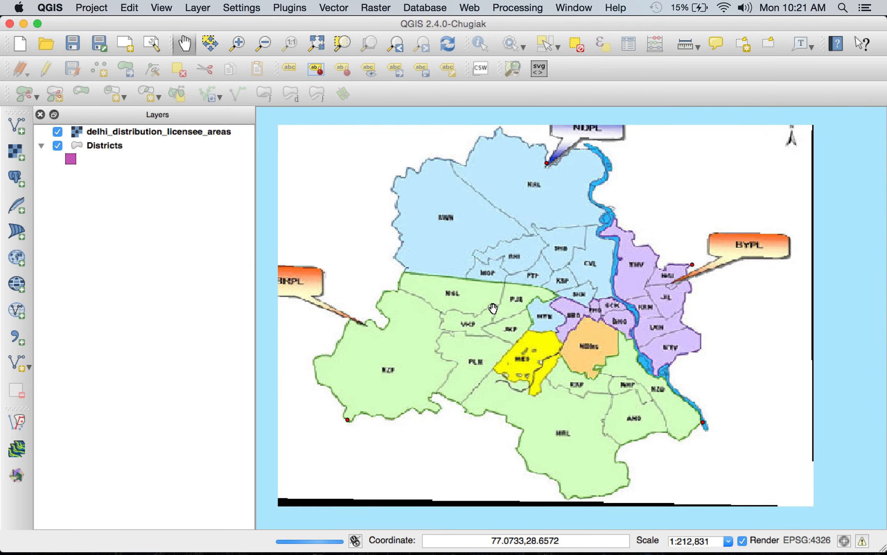
{"action": "scroll", "coordinate": [493, 308], "scroll_direction": "up", "scroll_amount": 3}
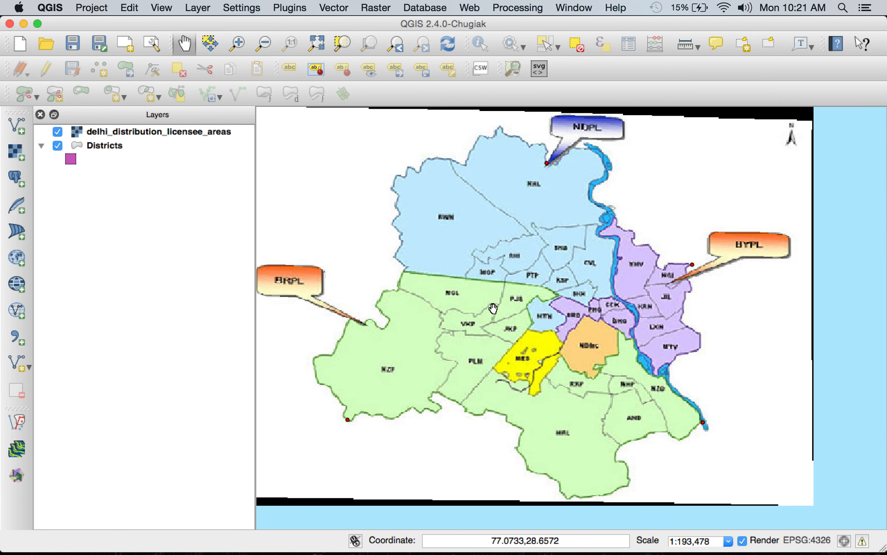
{"action": "left_click", "coordinate": [100, 131]}
{"action": "left_click", "coordinate": [98, 145]}
{"action": "left_click", "coordinate": [99, 132]}
{"action": "left_click", "coordinate": [100, 145]}
{"action": "left_click", "coordinate": [99, 131]}
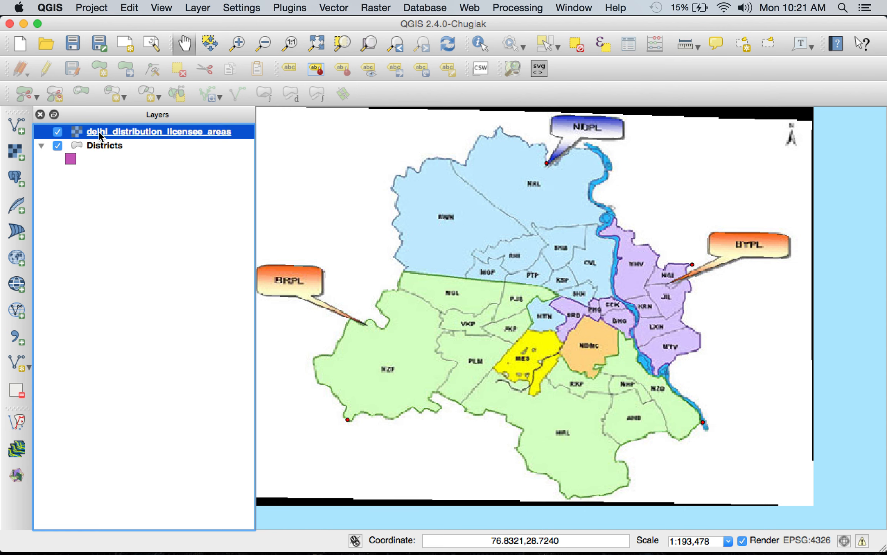
{"action": "left_click", "coordinate": [98, 147]}
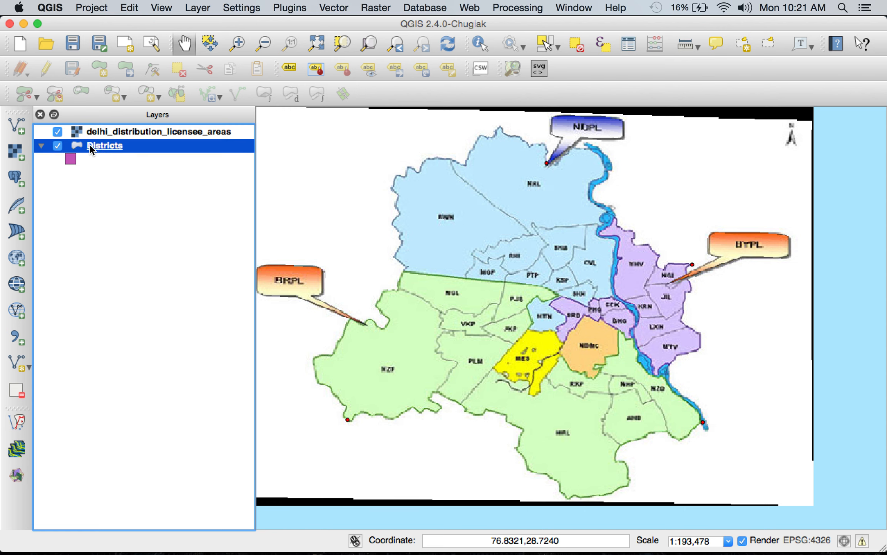
{"action": "left_click", "coordinate": [88, 135]}
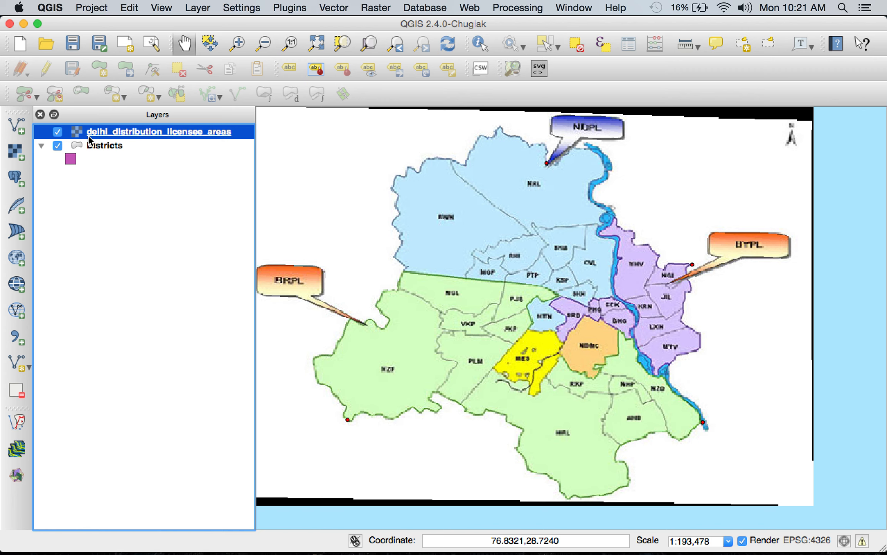
Step: Compare the georeferenced delhi_distribution_licensee_areas raster with the Districts layer by hiding and showing each of them
{"action": "left_click", "coordinate": [57, 133]}
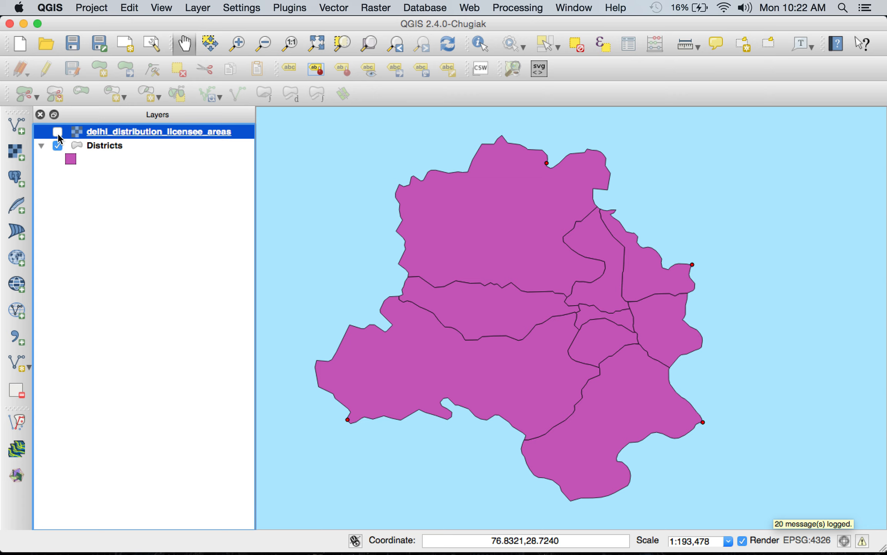
{"action": "left_click", "coordinate": [58, 133]}
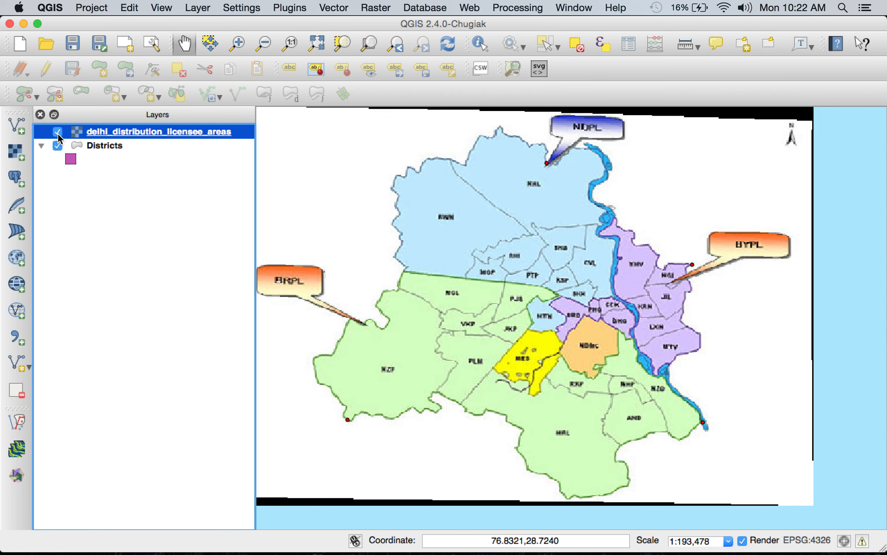
{"action": "left_click", "coordinate": [58, 133]}
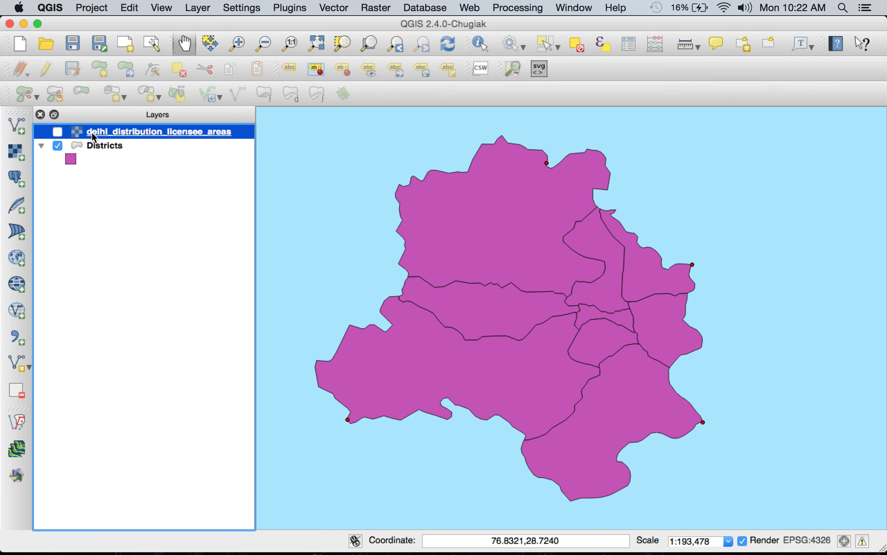
{"action": "left_click", "coordinate": [60, 146]}
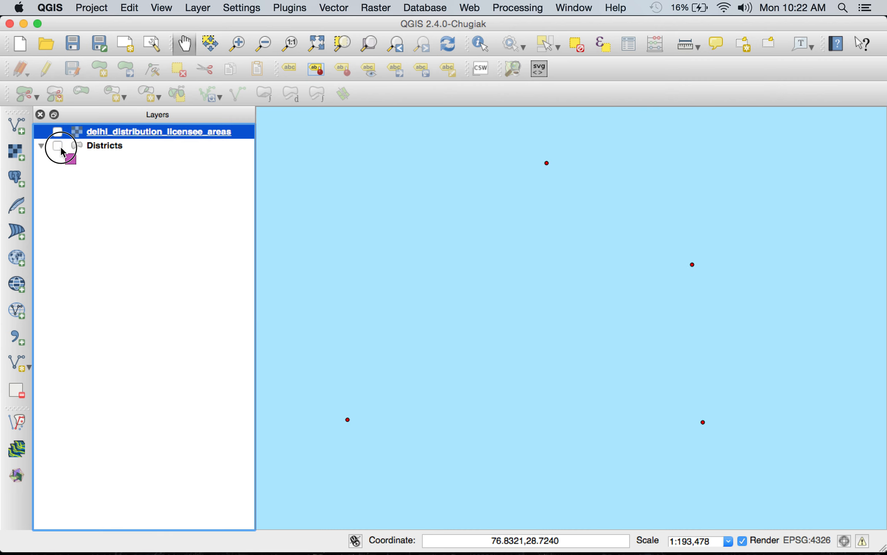
{"action": "left_click", "coordinate": [58, 146]}
{"action": "left_click", "coordinate": [58, 146]}
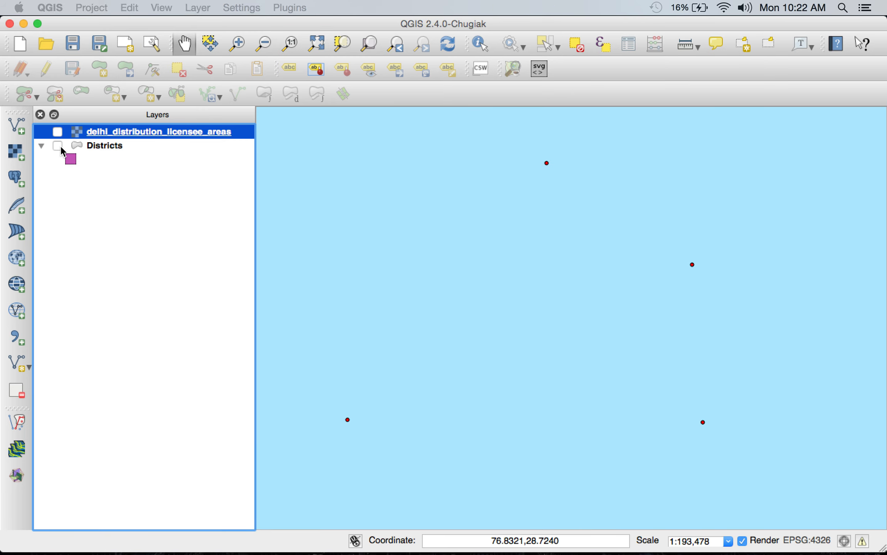
{"action": "left_click", "coordinate": [58, 146]}
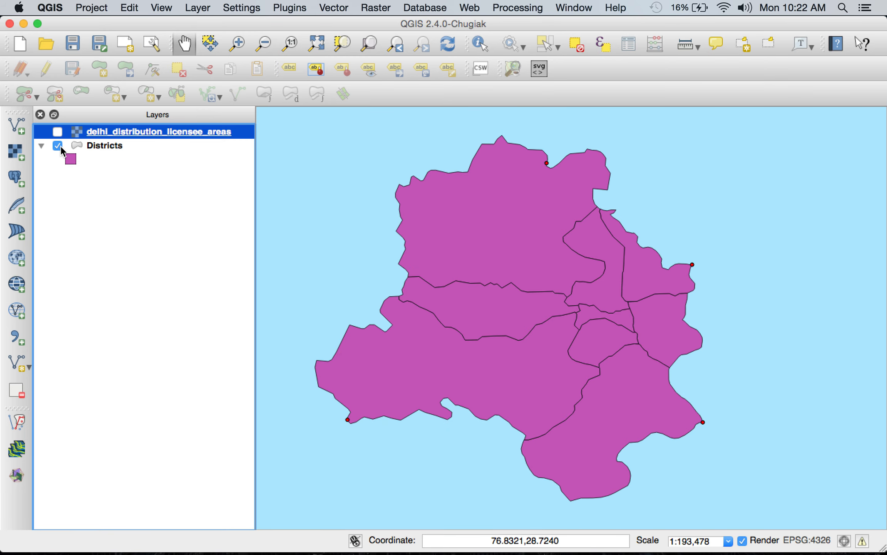
{"action": "left_click", "coordinate": [60, 135]}
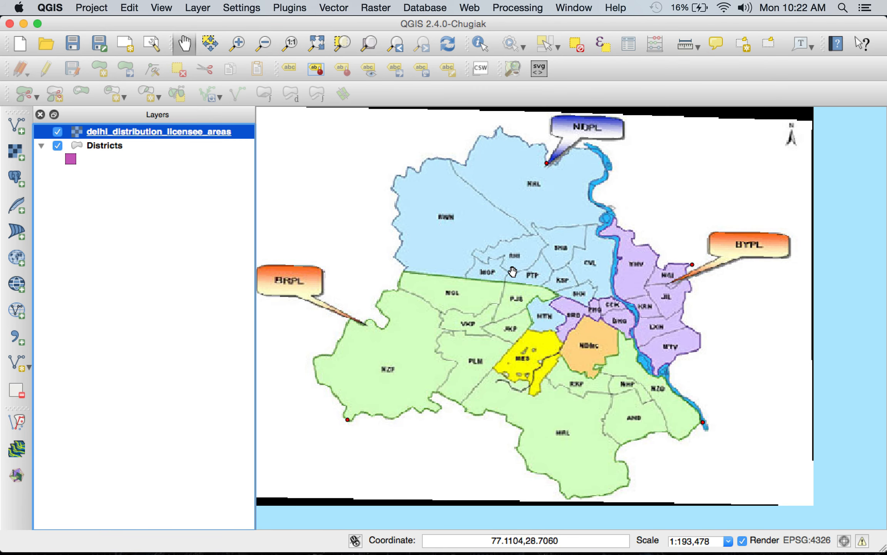
Step: Set the global transparency of the delhi_distribution_licensee_areas raster to about half and apply it
{"action": "left_click_drag", "start_coordinate": [501, 249], "coordinate": [465, 228]}
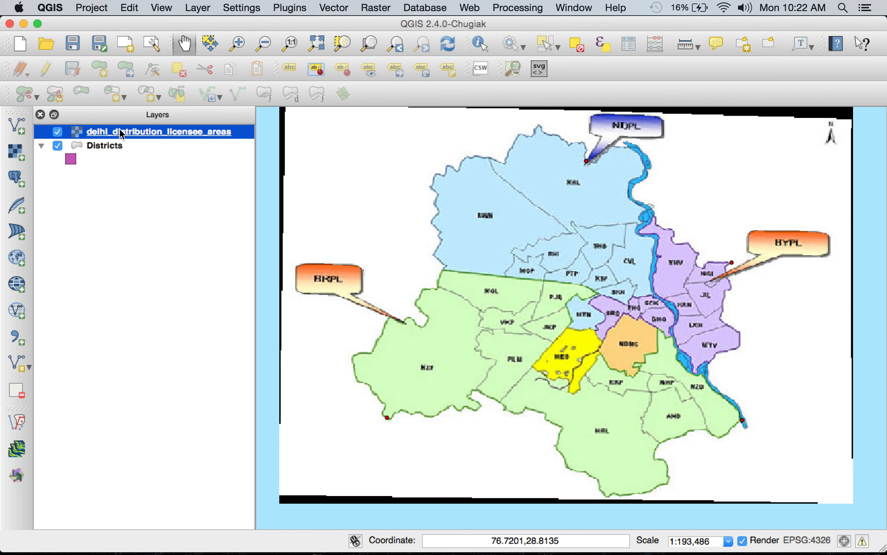
{"action": "right_click", "coordinate": [138, 133]}
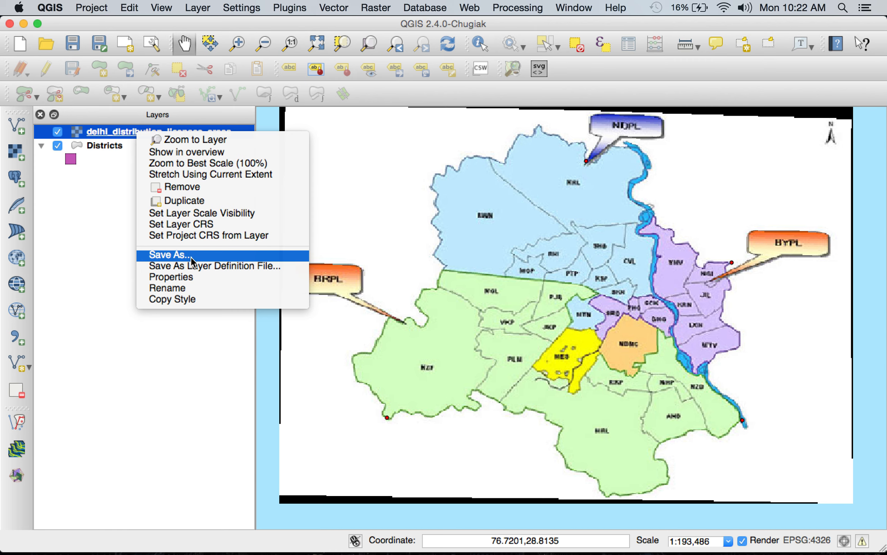
{"action": "left_click", "coordinate": [227, 276]}
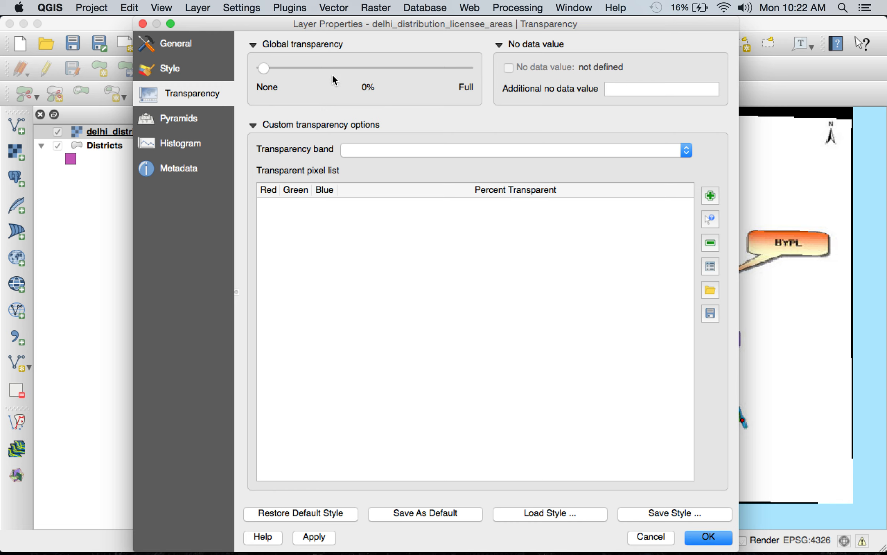
{"action": "left_click_drag", "start_coordinate": [264, 70], "coordinate": [368, 77]}
{"action": "left_click", "coordinate": [304, 537]}
{"action": "left_click", "coordinate": [715, 538]}
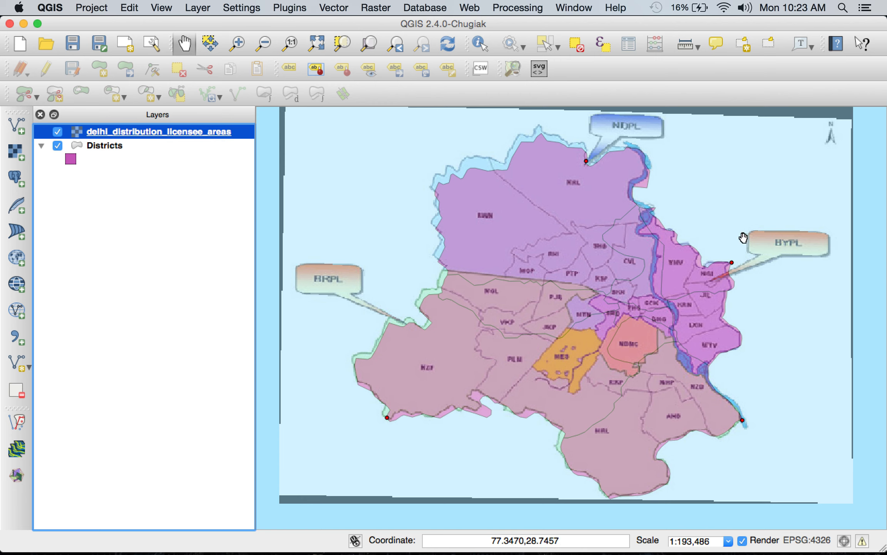
Step: Switch to TextEdit and review the instructions on manually drawing polygons in a new shapefile layer
{"action": "key", "text": "super+Tab"}
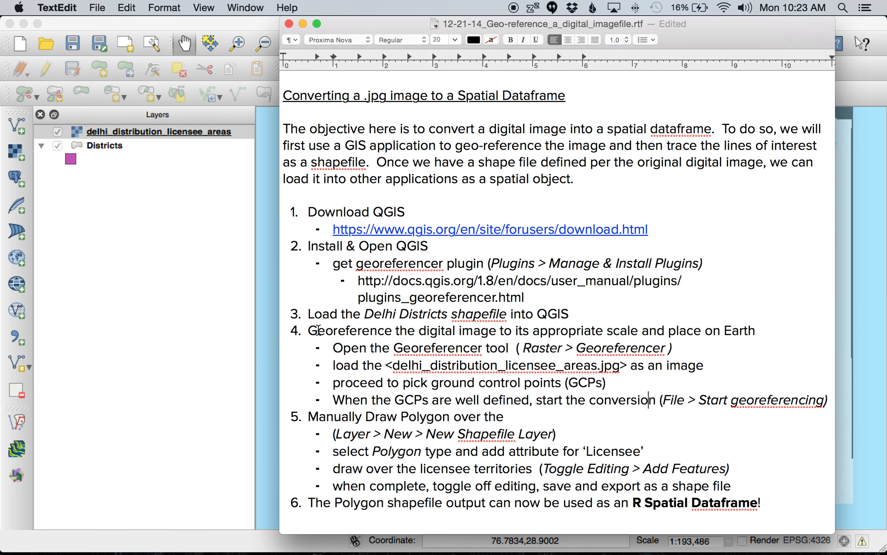
{"action": "left_click_drag", "start_coordinate": [318, 330], "coordinate": [469, 340]}
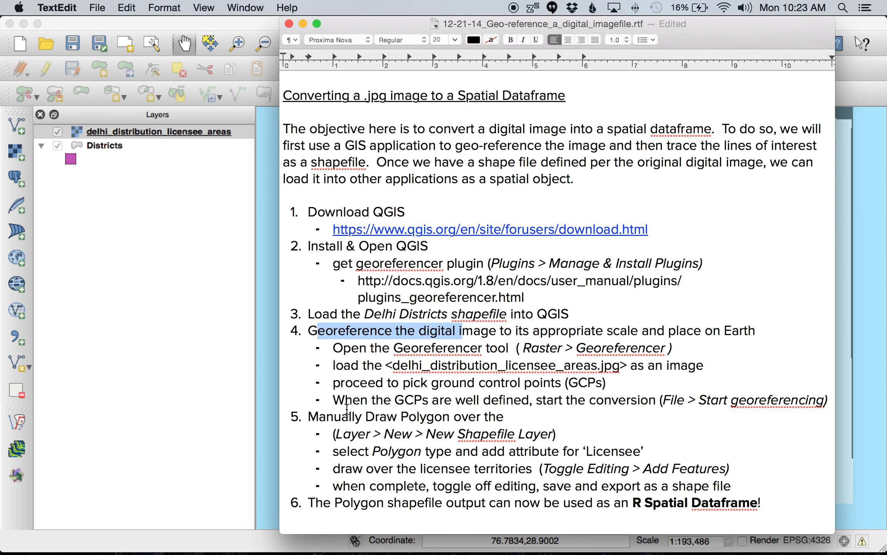
{"action": "triple_click", "coordinate": [340, 413]}
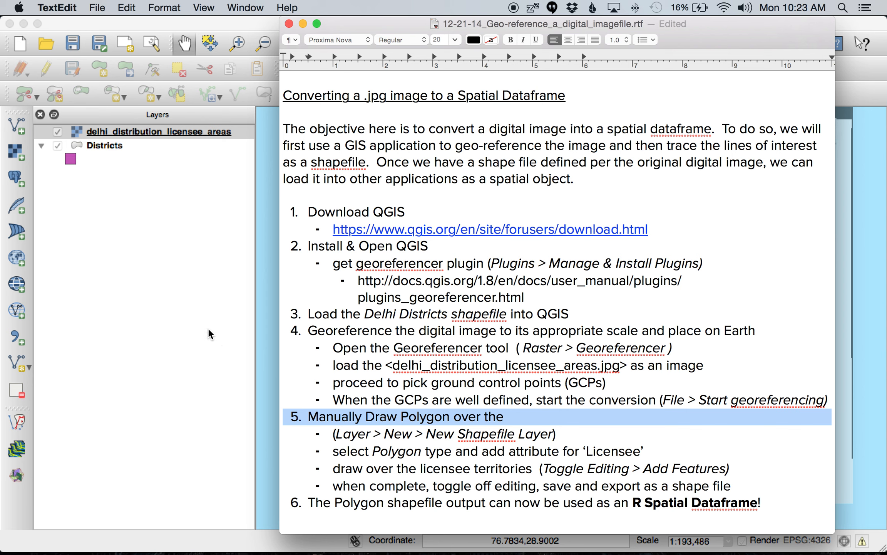
Step: Return to QGIS and start creating a new shapefile layer
{"action": "left_click", "coordinate": [202, 309]}
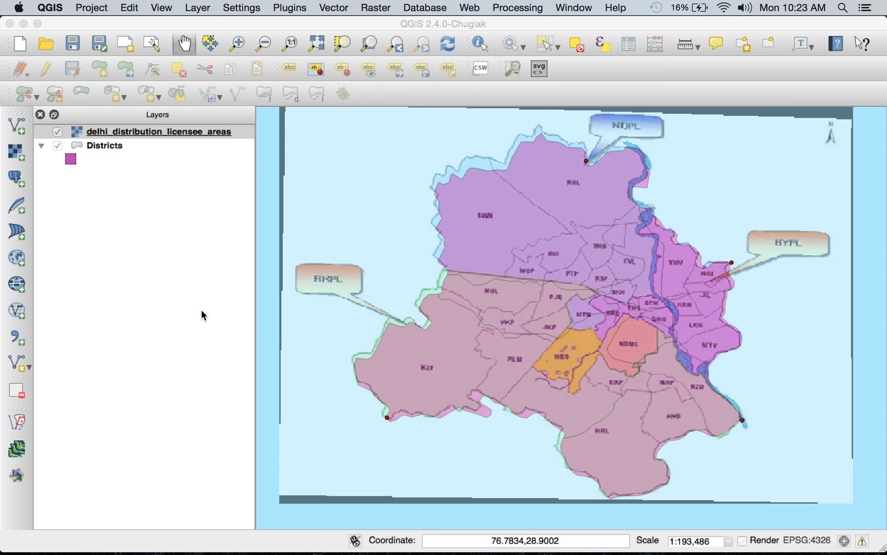
{"action": "left_click", "coordinate": [122, 129]}
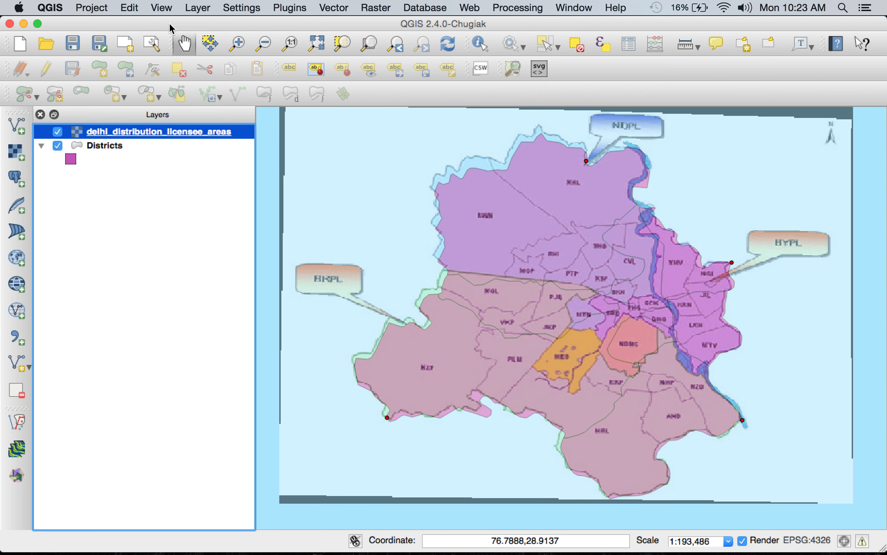
{"action": "left_click", "coordinate": [198, 5]}
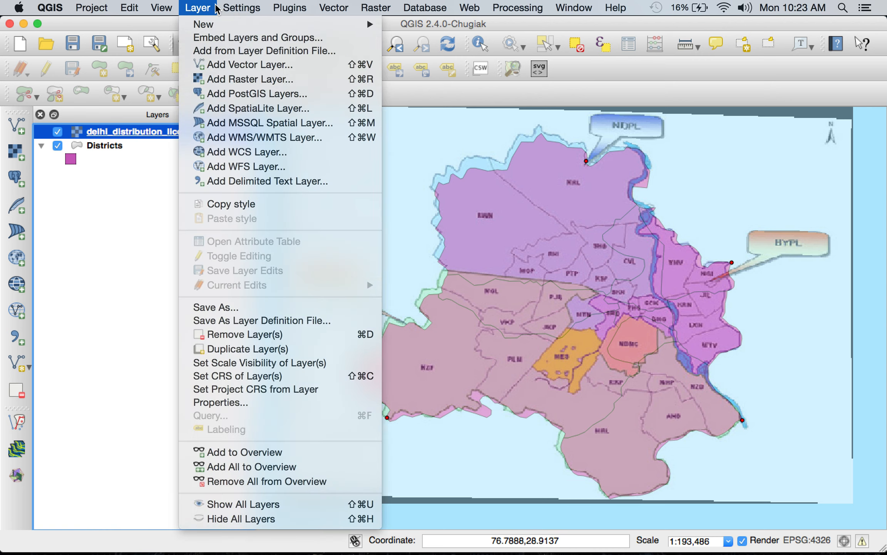
{"action": "mouse_move", "coordinate": [323, 27]}
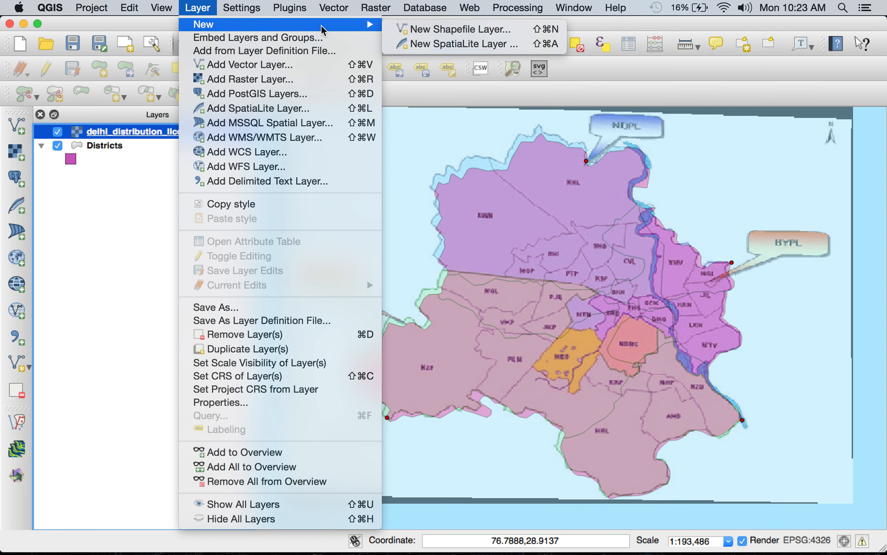
{"action": "left_click", "coordinate": [404, 28]}
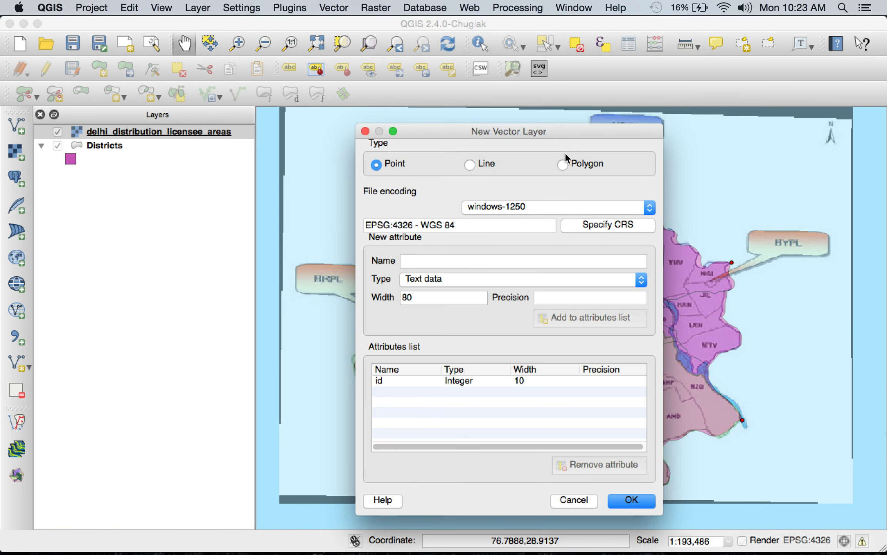
{"action": "left_click_drag", "start_coordinate": [561, 133], "coordinate": [410, 125]}
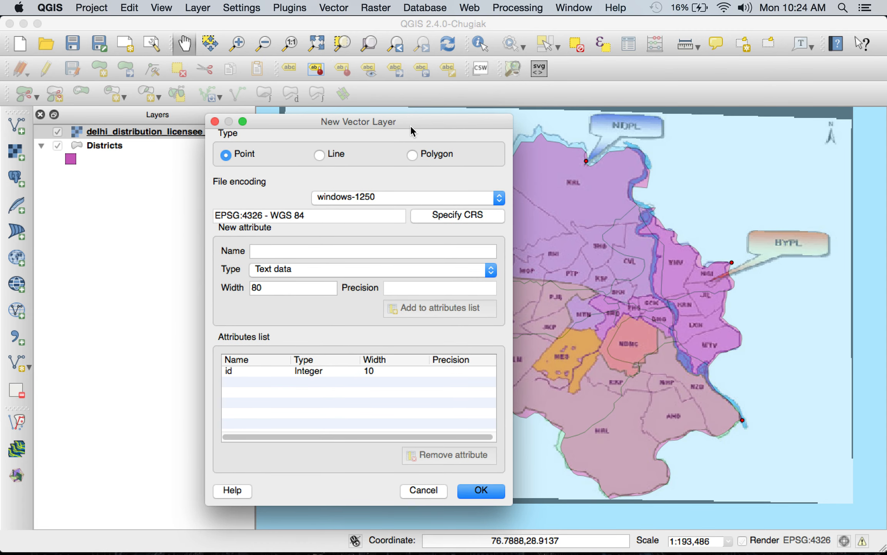
Step: Set the new layer's type to Polygon and its coordinate reference system to WGS 84 (EPSG:4326)
{"action": "left_click", "coordinate": [414, 155]}
{"action": "left_click_drag", "start_coordinate": [416, 122], "coordinate": [297, 97]}
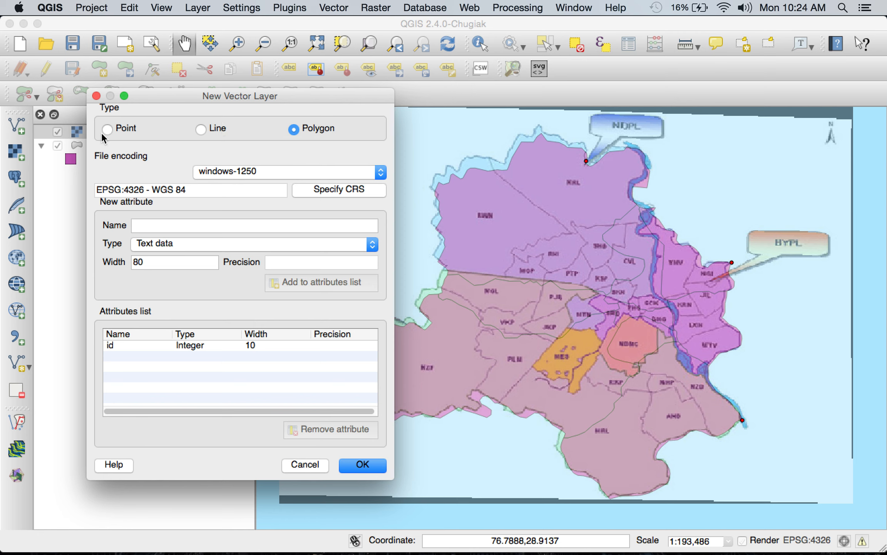
{"action": "left_click_drag", "start_coordinate": [226, 100], "coordinate": [275, 102]}
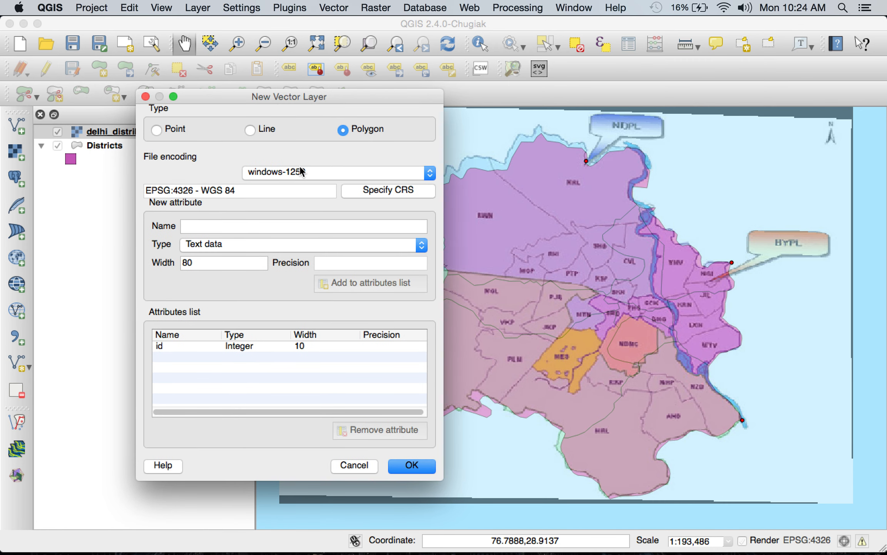
{"action": "left_click", "coordinate": [395, 191]}
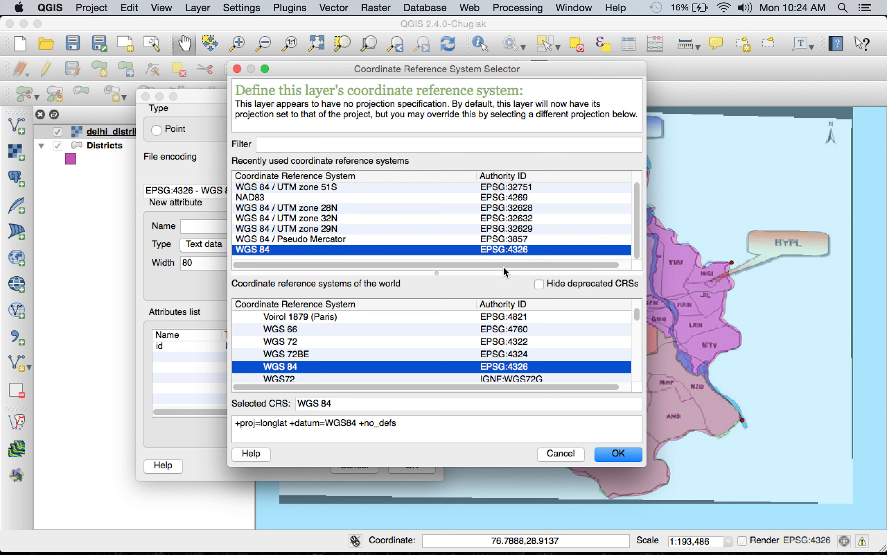
{"action": "left_click", "coordinate": [629, 448]}
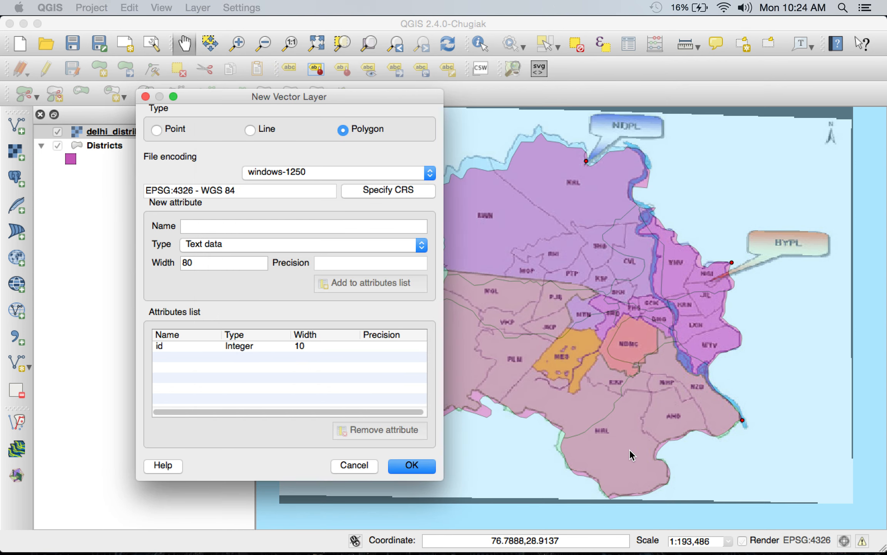
Step: Remove the default id attribute from the new layer's attributes list
{"action": "left_click", "coordinate": [405, 228]}
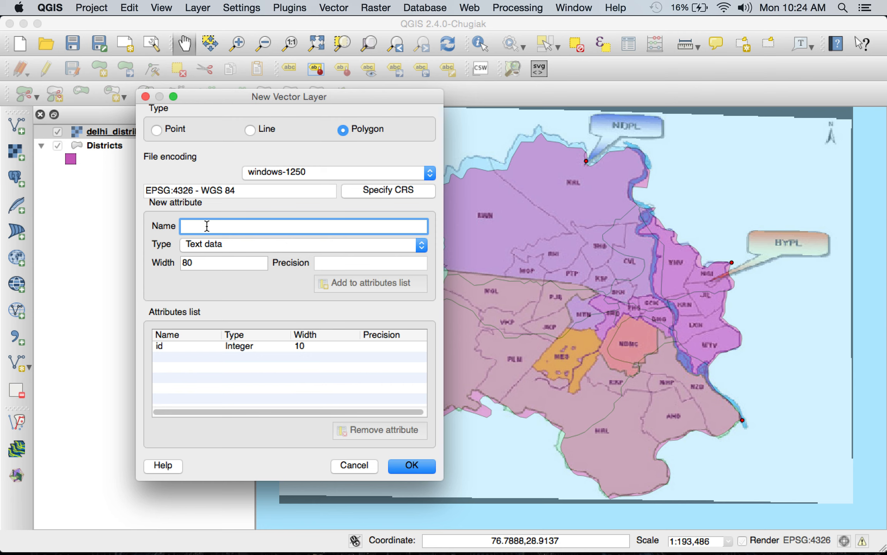
{"action": "left_click", "coordinate": [204, 347]}
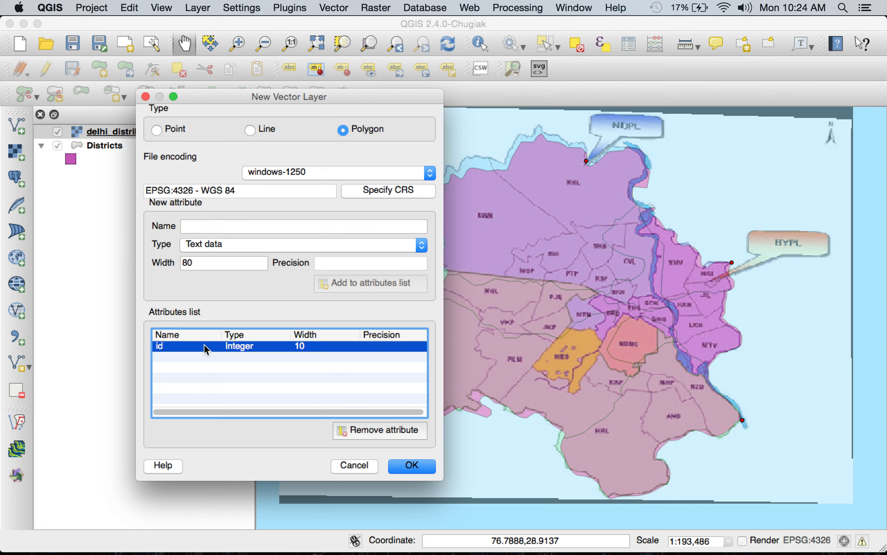
{"action": "left_click", "coordinate": [362, 429]}
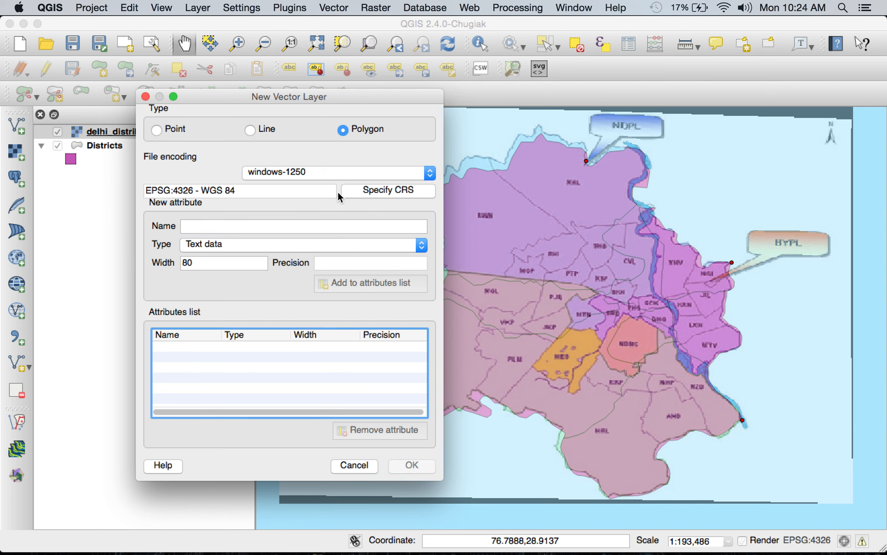
Step: Add a text attribute named Licensee with width 80 to the new layer's attributes list
{"action": "left_click", "coordinate": [213, 229]}
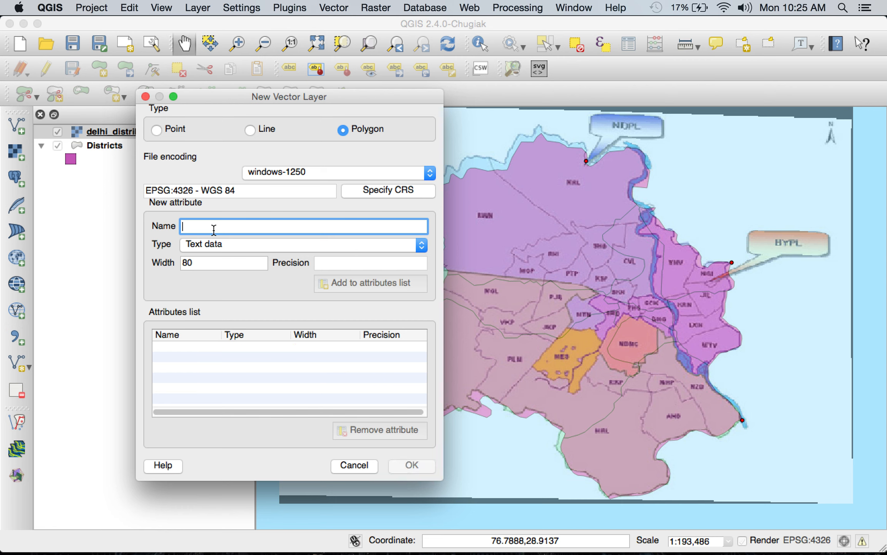
{"action": "type", "text": "Lice"}
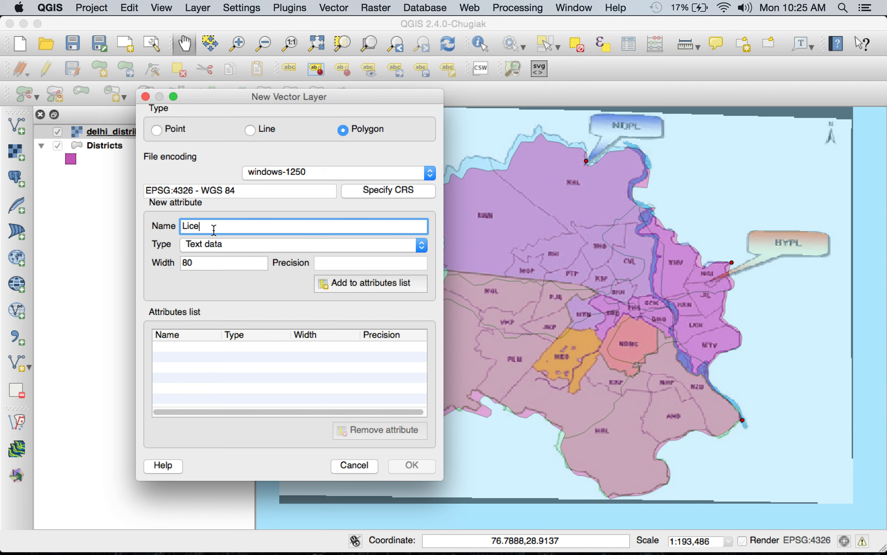
{"action": "type", "text": "nsee"}
{"action": "left_click", "coordinate": [227, 246]}
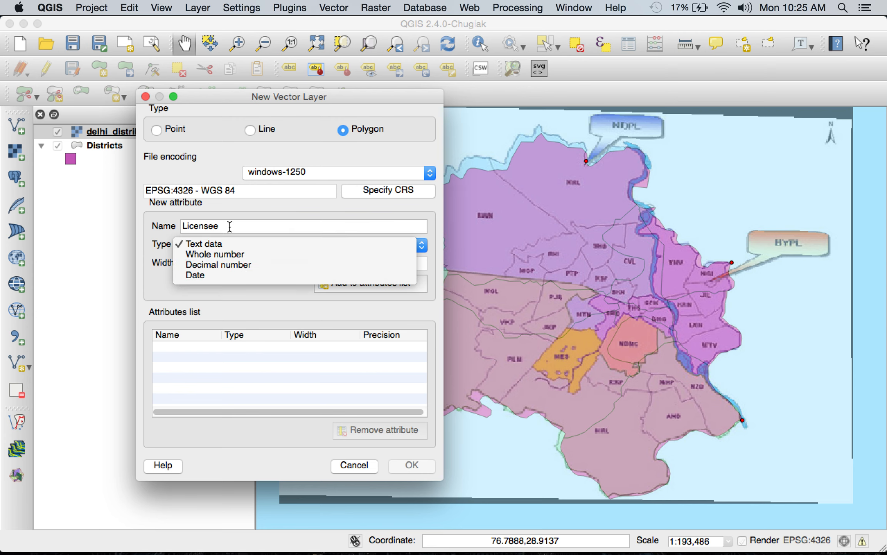
{"action": "left_click", "coordinate": [229, 226]}
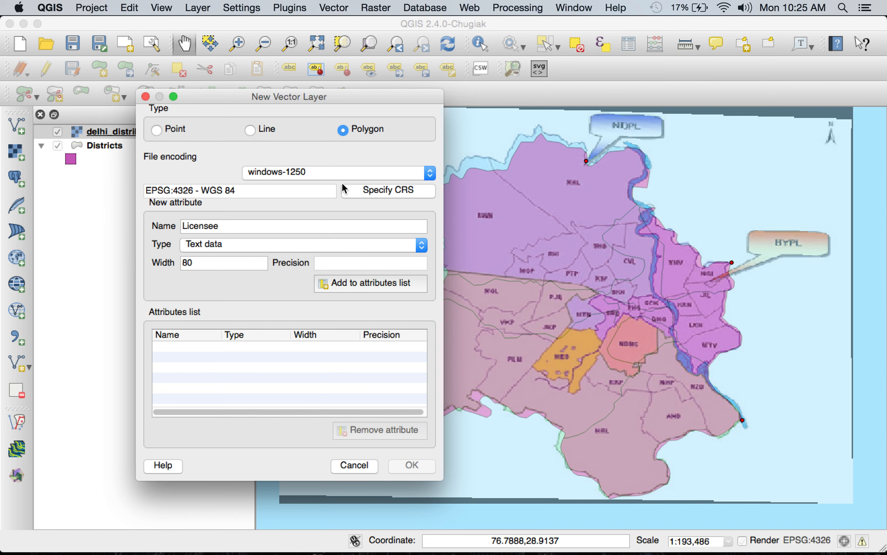
{"action": "left_click", "coordinate": [274, 227]}
{"action": "left_click", "coordinate": [188, 356]}
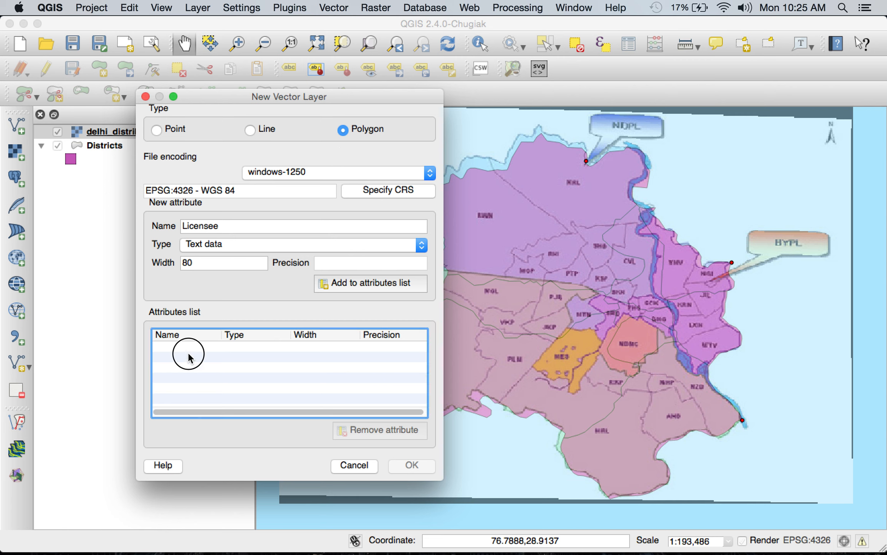
{"action": "left_click", "coordinate": [352, 283]}
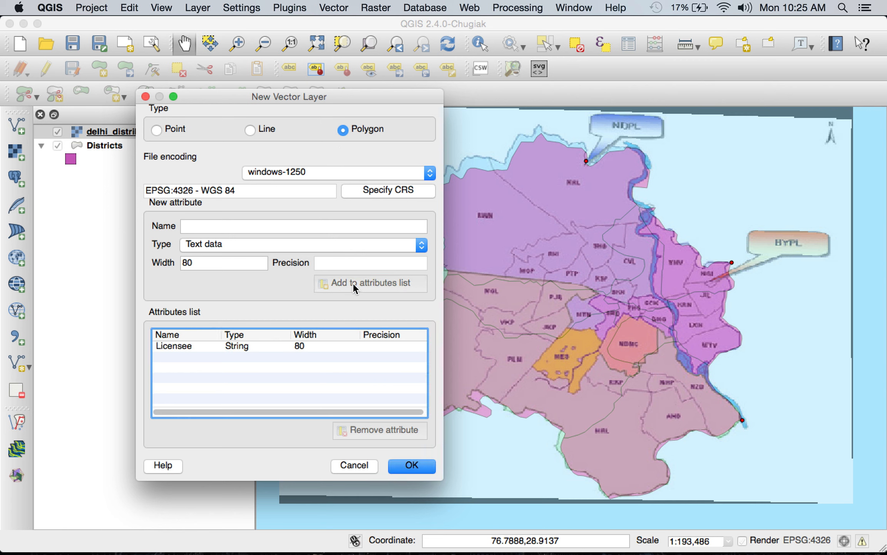
{"action": "left_click", "coordinate": [228, 346]}
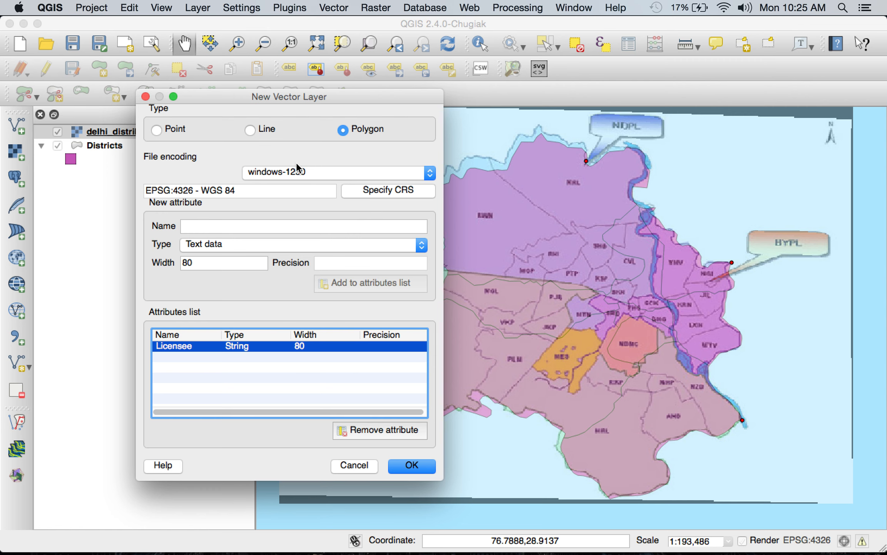
Step: Save the new polygon layer as delhi_distribution_licensee_areas.shp in the convertingjpegimagestoshapefiles folder and select it among the layers
{"action": "left_click", "coordinate": [411, 465]}
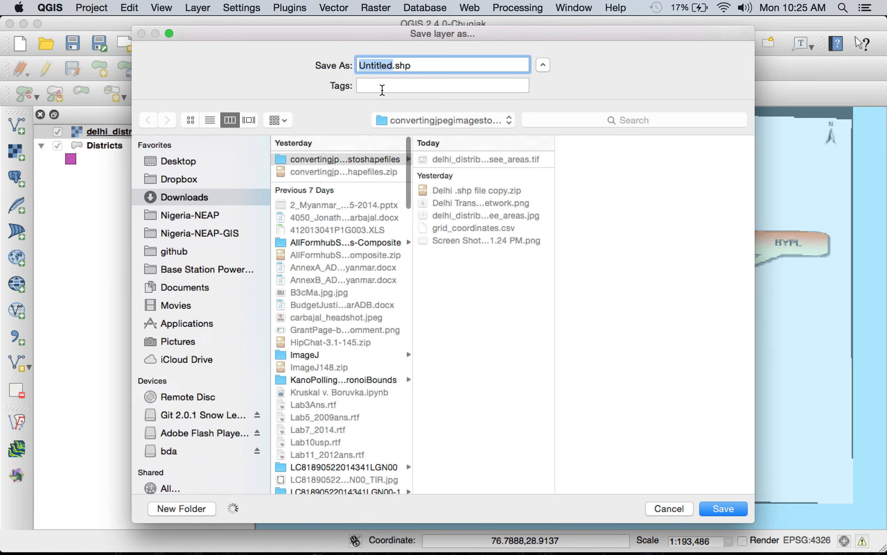
{"action": "left_click_drag", "start_coordinate": [557, 289], "coordinate": [723, 277]}
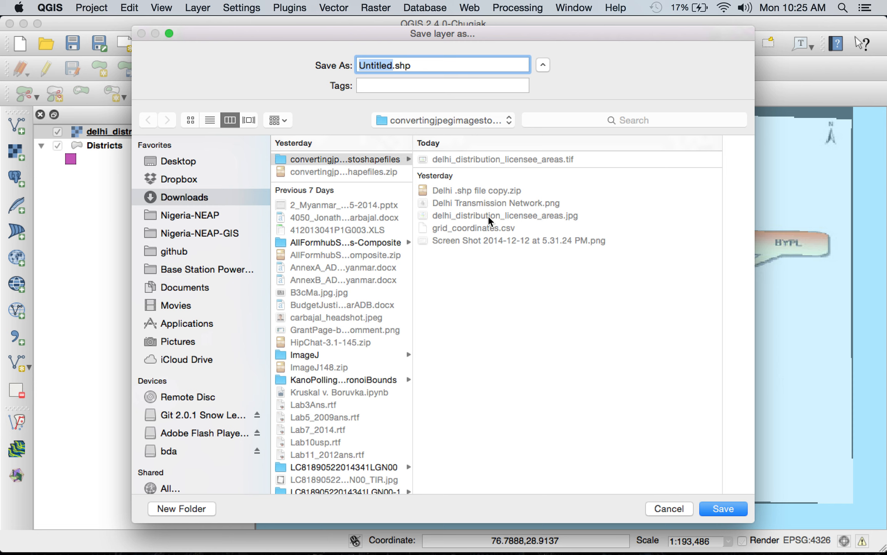
{"action": "key", "text": "super+v"}
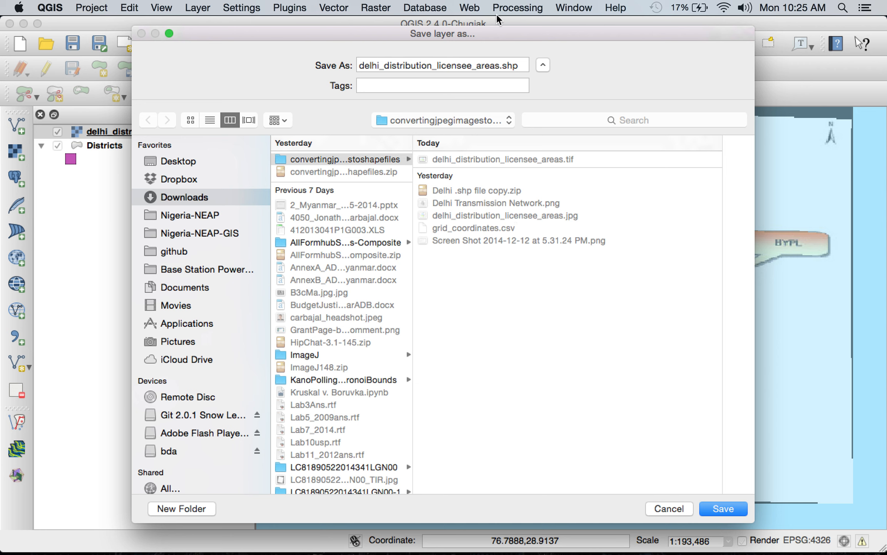
{"action": "left_click_drag", "start_coordinate": [502, 66], "coordinate": [572, 81]}
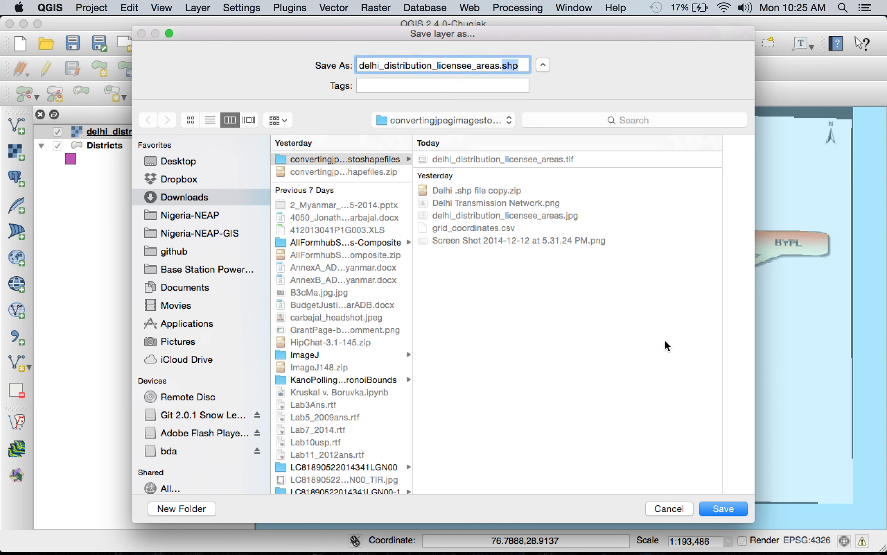
{"action": "left_click", "coordinate": [728, 508]}
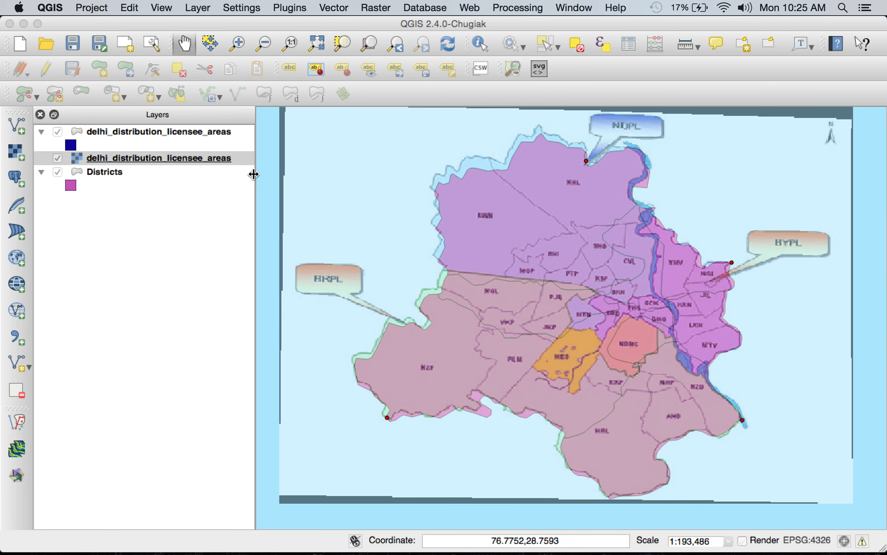
{"action": "left_click", "coordinate": [145, 131]}
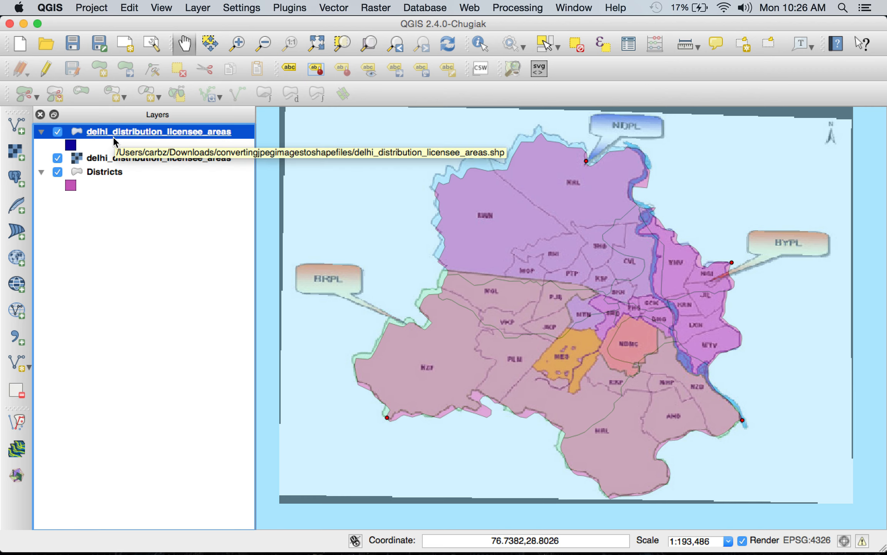
Step: Switch to TextEdit and review the instructions on the Polygon type and drawing over the licensee territories
{"action": "key", "text": "super+Tab"}
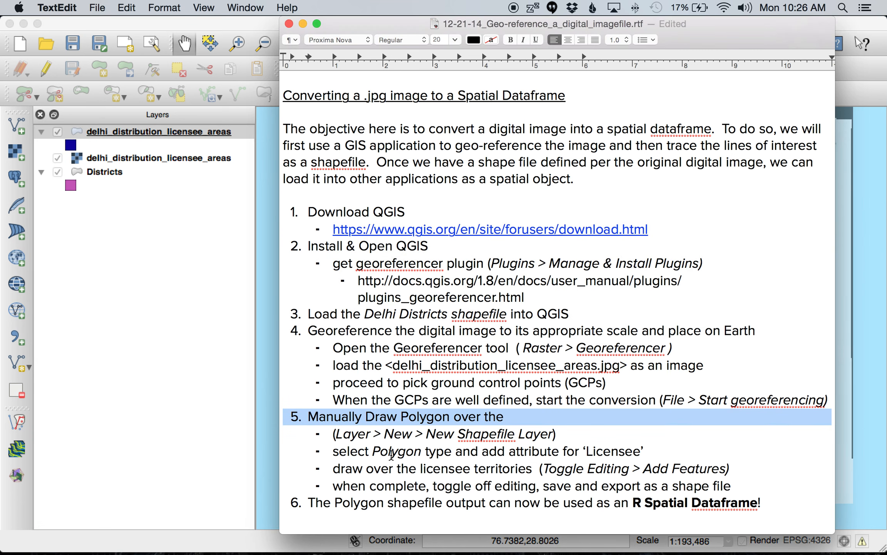
{"action": "left_click_drag", "start_coordinate": [369, 451], "coordinate": [420, 448]}
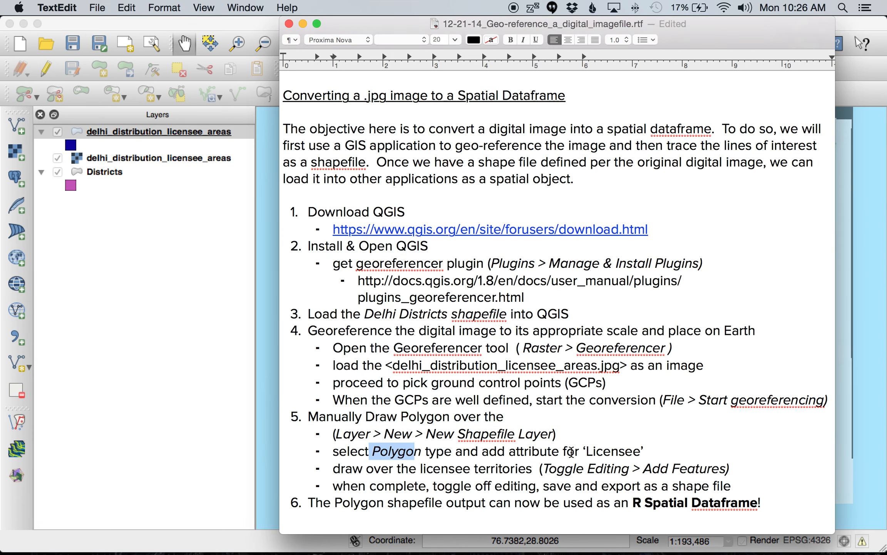
{"action": "left_click_drag", "start_coordinate": [341, 469], "coordinate": [555, 469]}
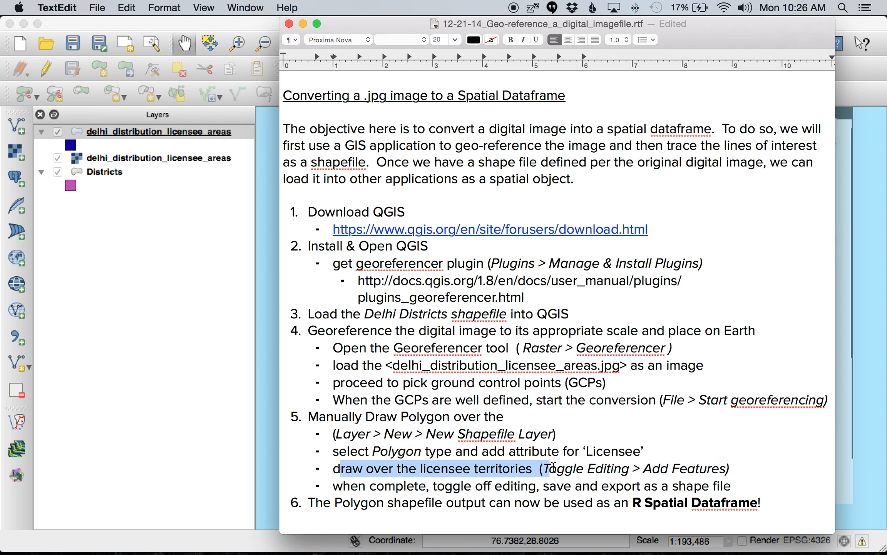
{"action": "left_click", "coordinate": [594, 469]}
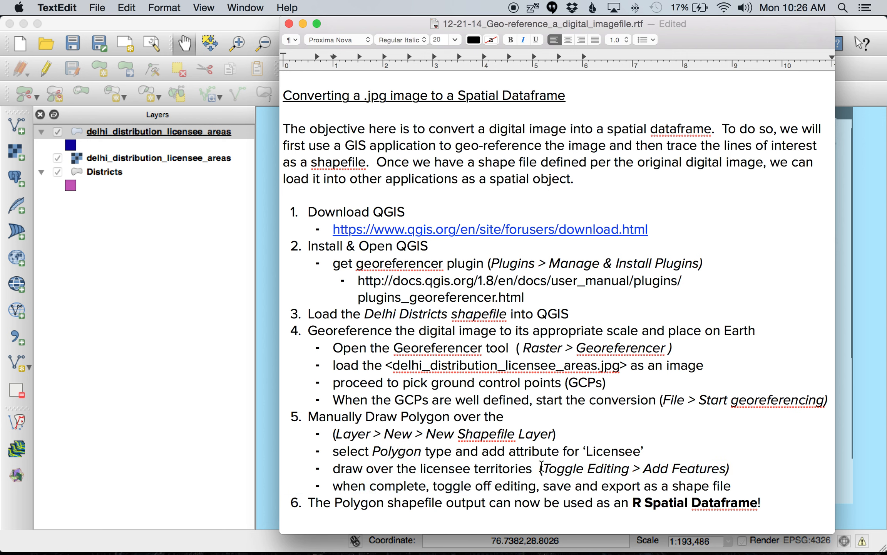
{"action": "left_click_drag", "start_coordinate": [544, 469], "coordinate": [603, 469]}
Step: Return to QGIS, enable editing on the new shapefile layer and activate the Add Feature tool
{"action": "key", "text": "super+Tab"}
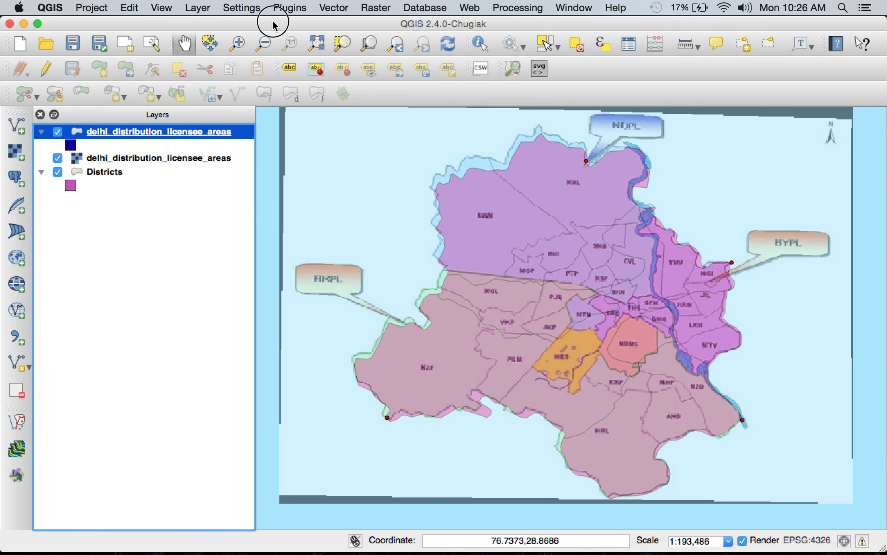
{"action": "left_click", "coordinate": [47, 68]}
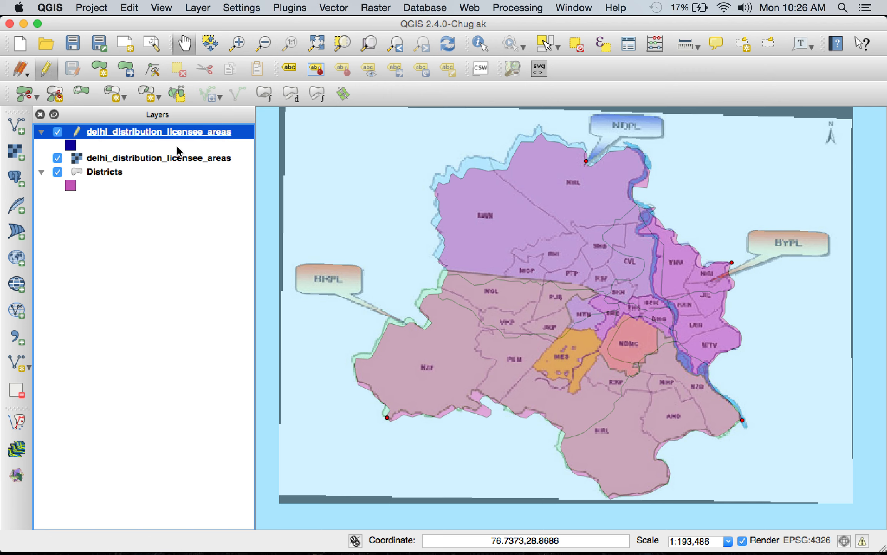
{"action": "left_click", "coordinate": [97, 73]}
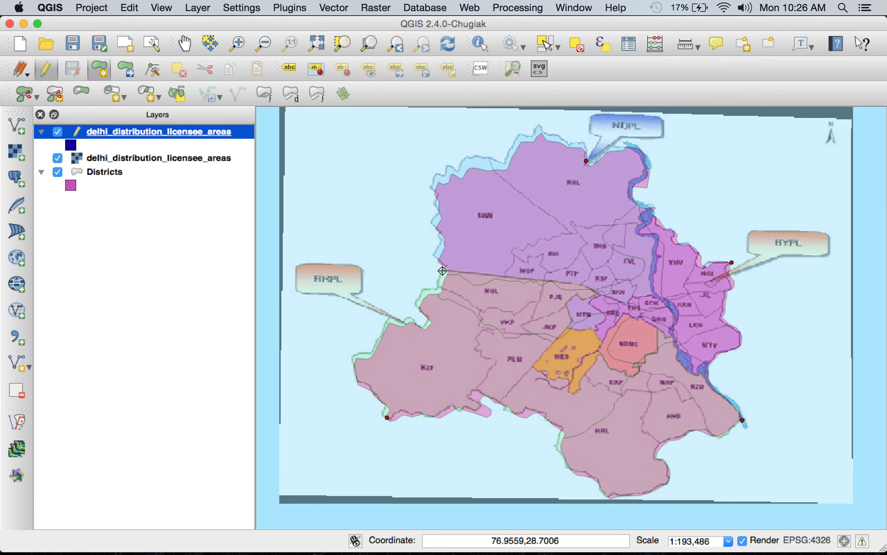
Step: Trace the BRPL polygon's northern boundary from its northwest corner along the NDPL border and around the MTN, MES and NDMC areas
{"action": "left_click", "coordinate": [583, 284]}
{"action": "left_click", "coordinate": [599, 293]}
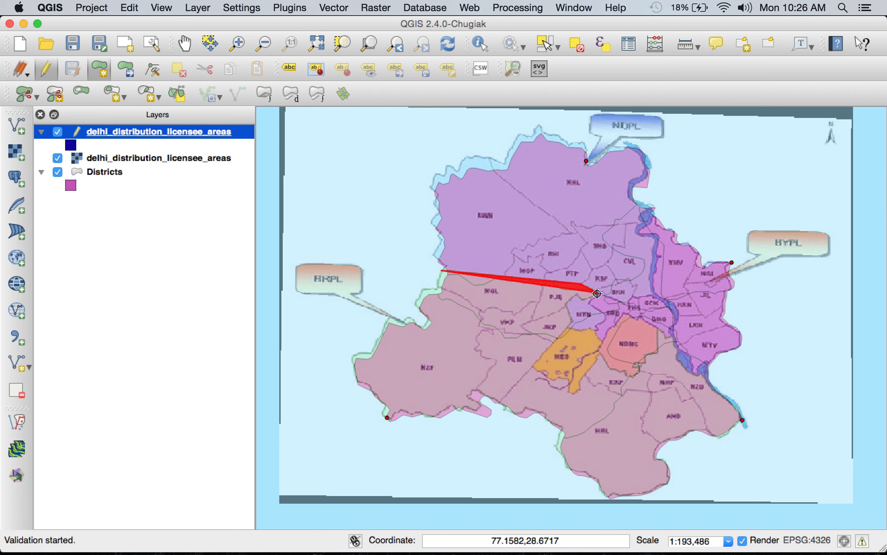
{"action": "left_click", "coordinate": [577, 293]}
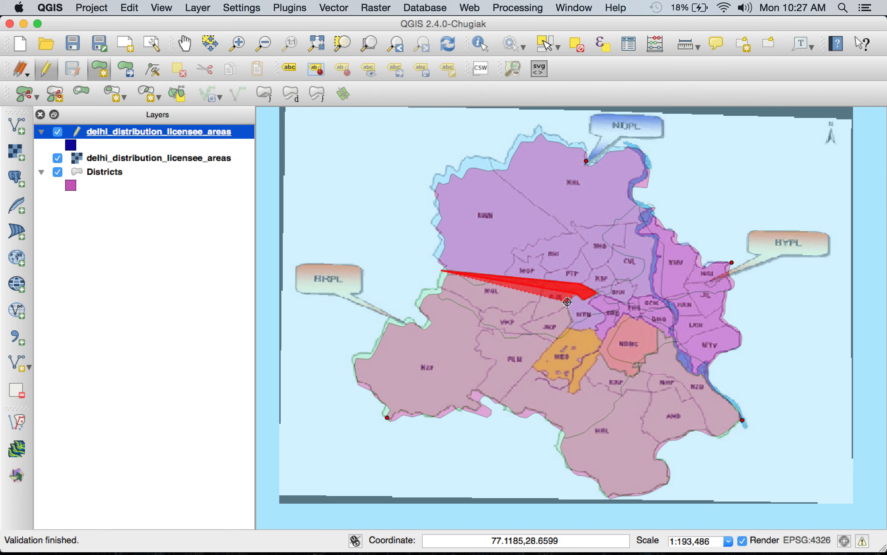
{"action": "left_click", "coordinate": [573, 321]}
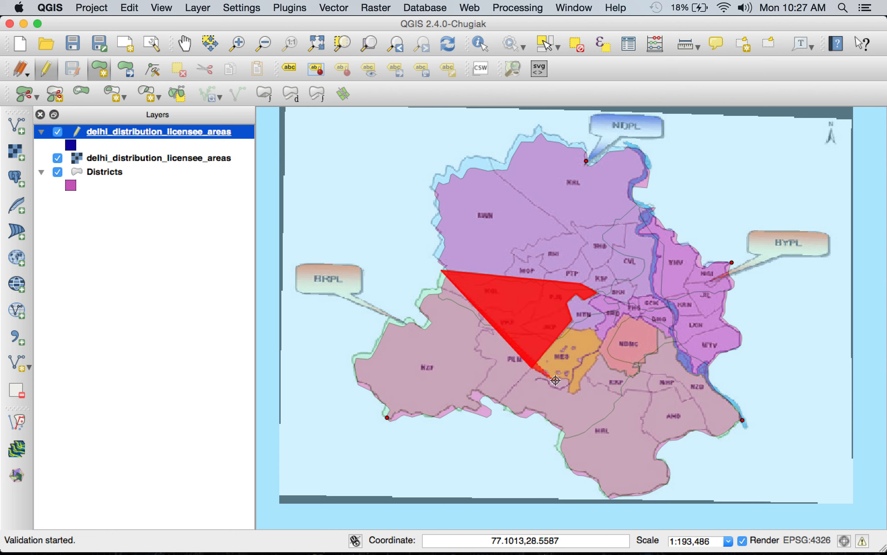
{"action": "left_click", "coordinate": [577, 393]}
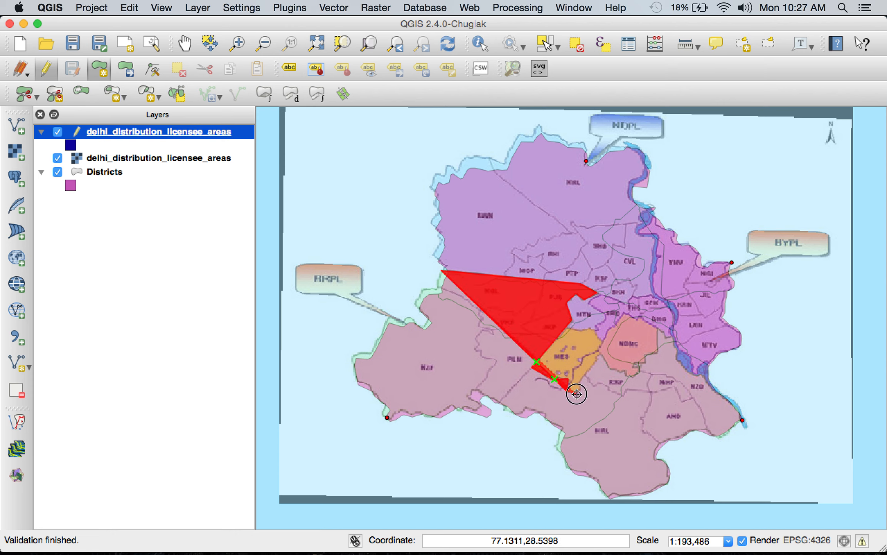
{"action": "left_click", "coordinate": [580, 381]}
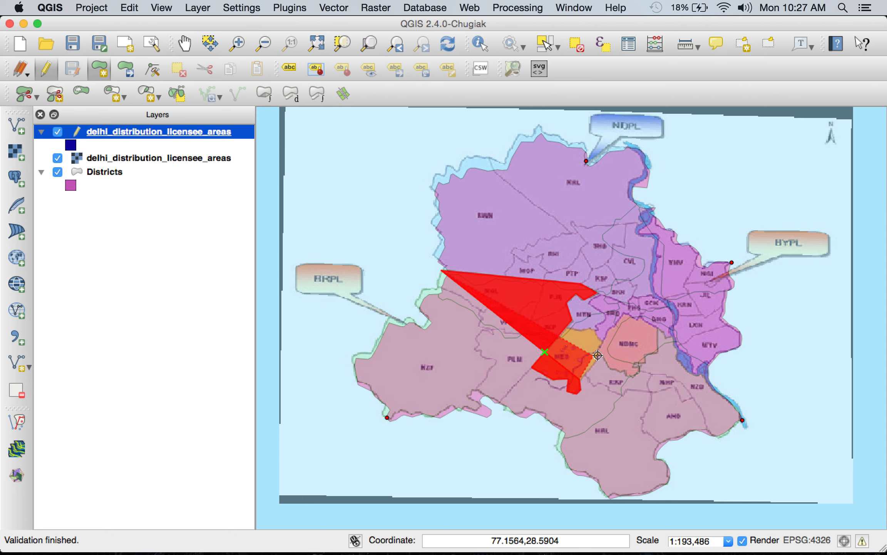
{"action": "left_click", "coordinate": [600, 355]}
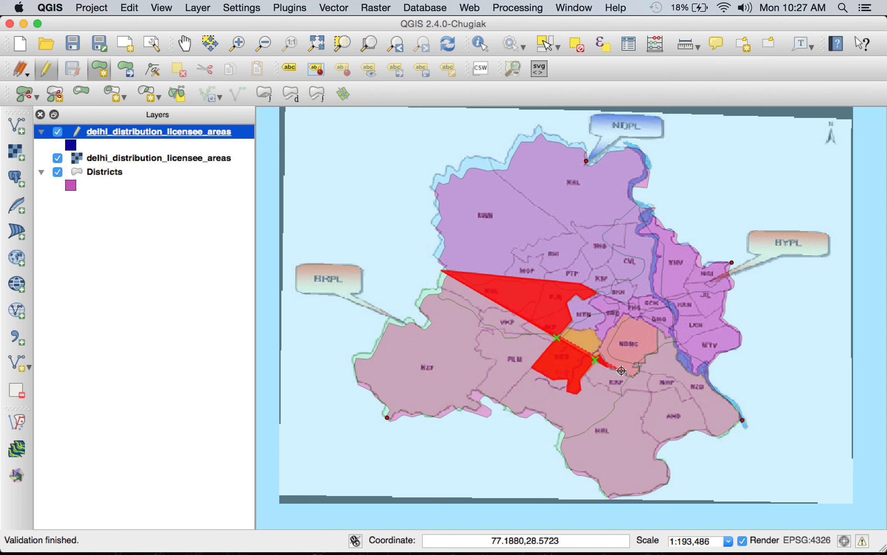
{"action": "left_click", "coordinate": [636, 377]}
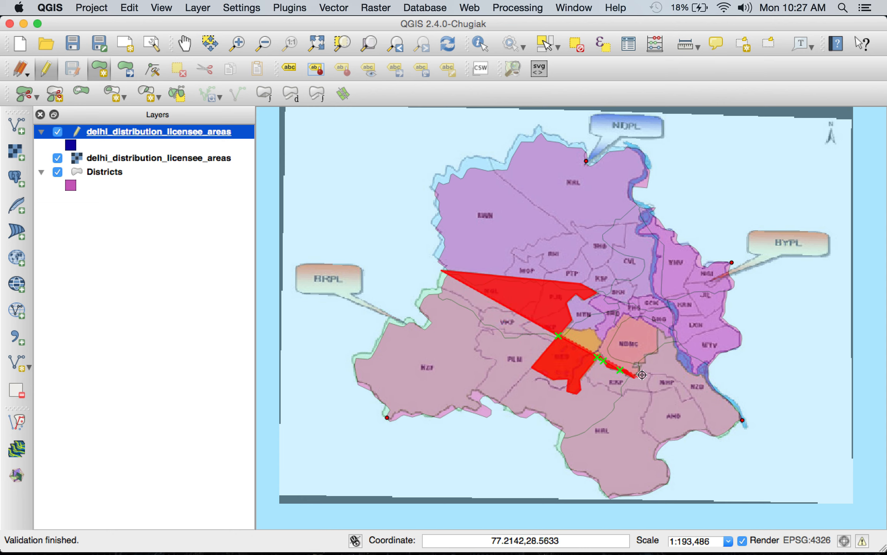
{"action": "left_click", "coordinate": [658, 350]}
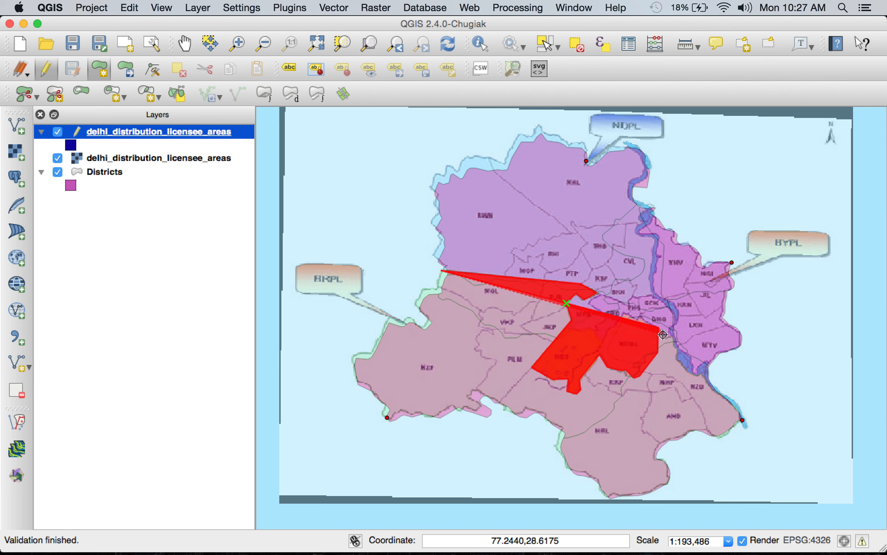
Step: Continue the BRPL polygon down the river edge and around the AND and MRL districts along the southern Delhi boundary
{"action": "left_click", "coordinate": [676, 360]}
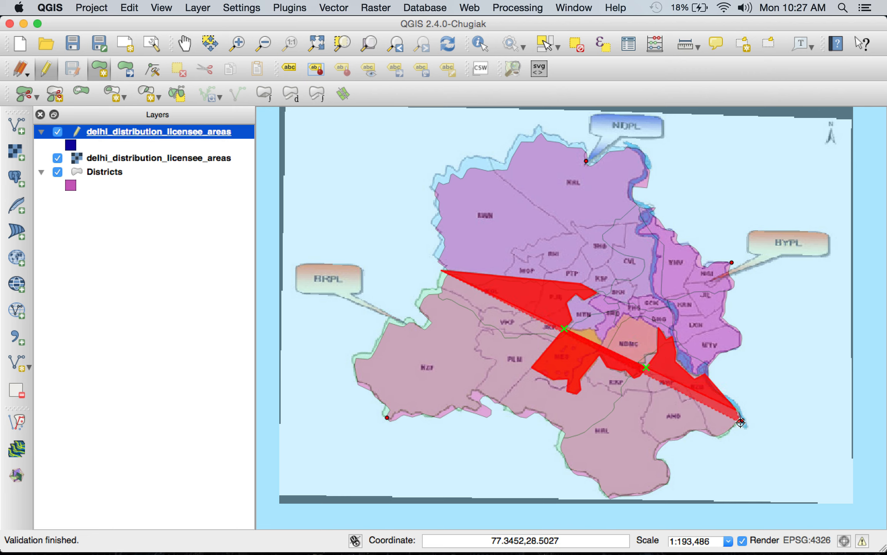
{"action": "left_click", "coordinate": [719, 437]}
{"action": "left_click", "coordinate": [696, 430]}
{"action": "left_click", "coordinate": [663, 441]}
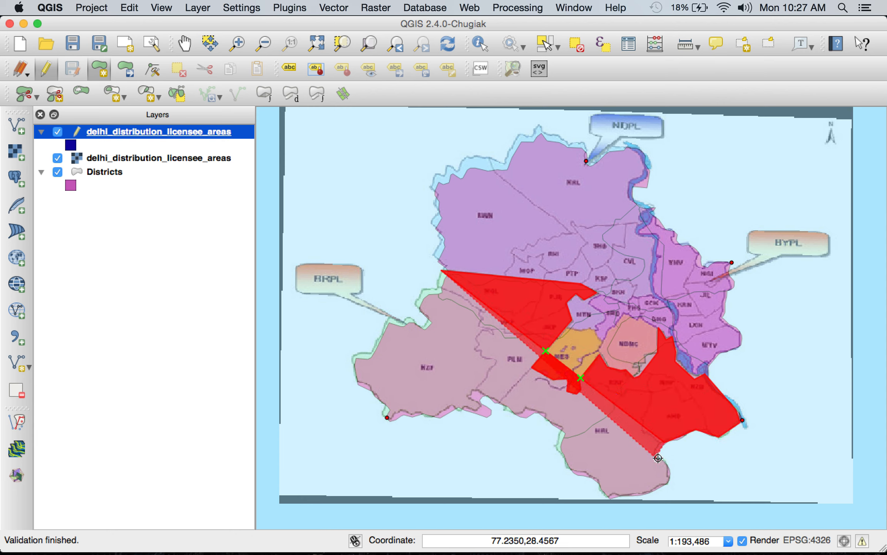
{"action": "left_click", "coordinate": [657, 457]}
{"action": "left_click", "coordinate": [669, 461]}
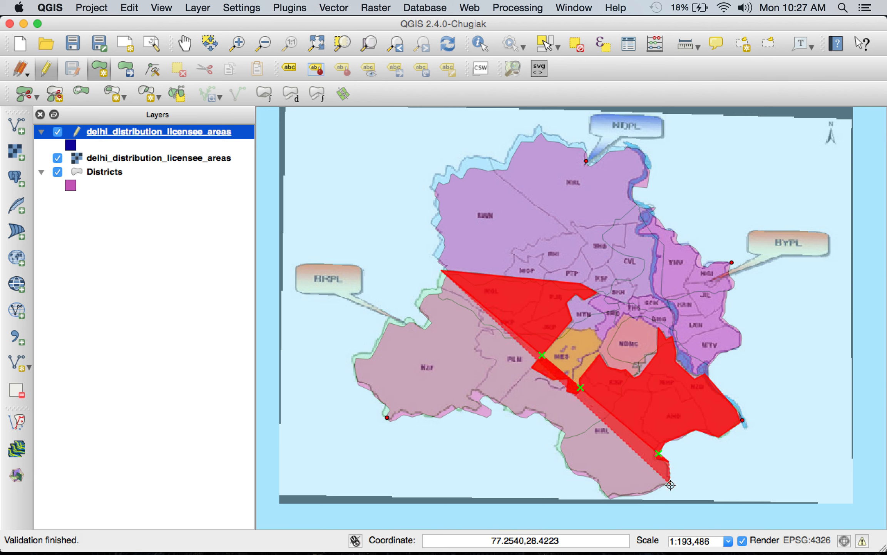
{"action": "left_click", "coordinate": [670, 483]}
{"action": "left_click", "coordinate": [646, 495]}
{"action": "left_click", "coordinate": [619, 497]}
{"action": "left_click", "coordinate": [598, 493]}
{"action": "left_click", "coordinate": [591, 478]}
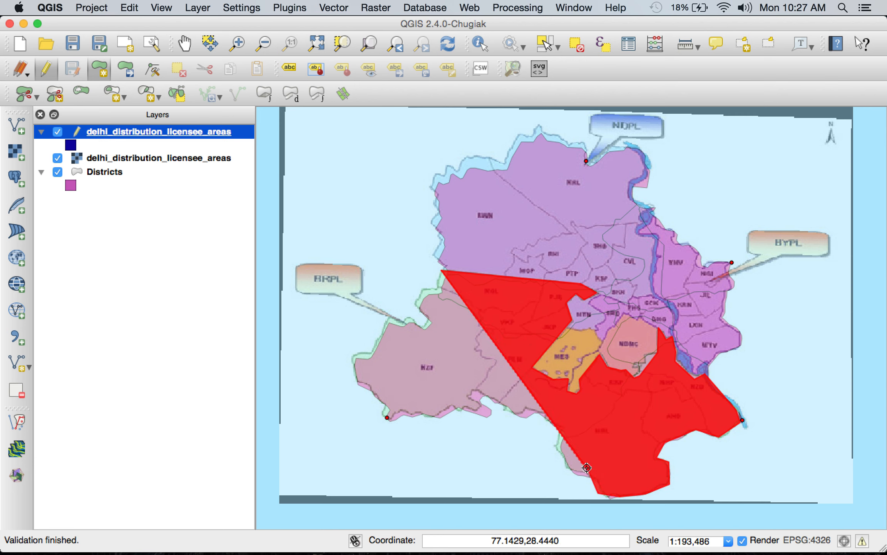
{"action": "left_click", "coordinate": [568, 465]}
{"action": "left_click", "coordinate": [557, 443]}
{"action": "left_click", "coordinate": [563, 425]}
{"action": "left_click", "coordinate": [544, 419]}
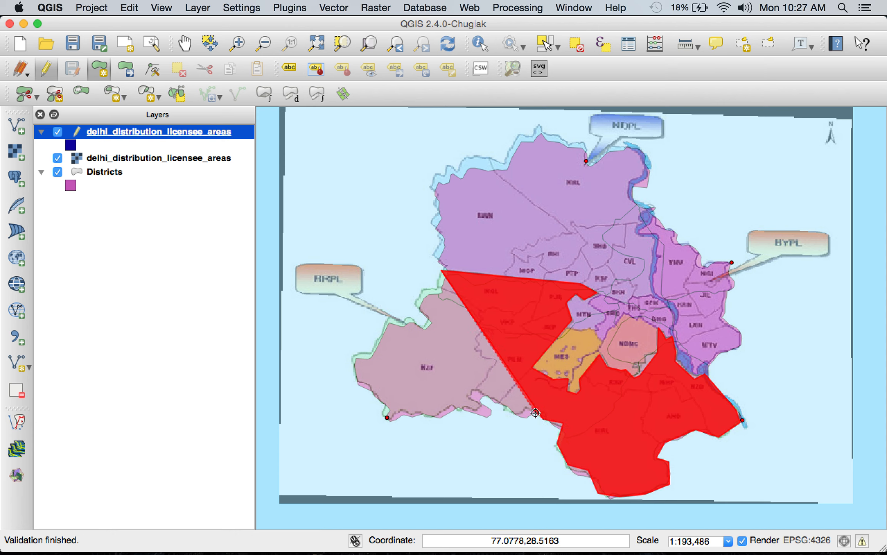
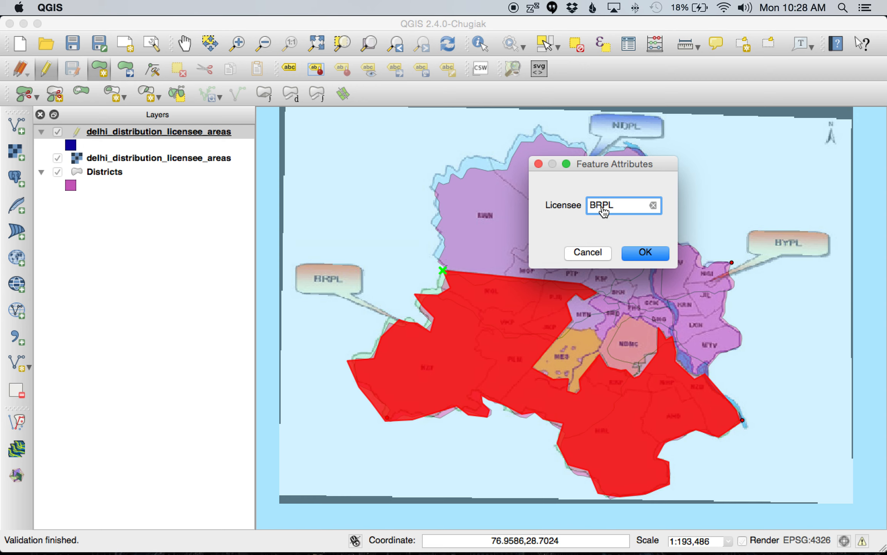
Step: Switch to Preview and view the original licensee areas map to check the BRPL label
{"action": "key", "text": "super+Tab"}
{"action": "key", "text": "super+Tab"}
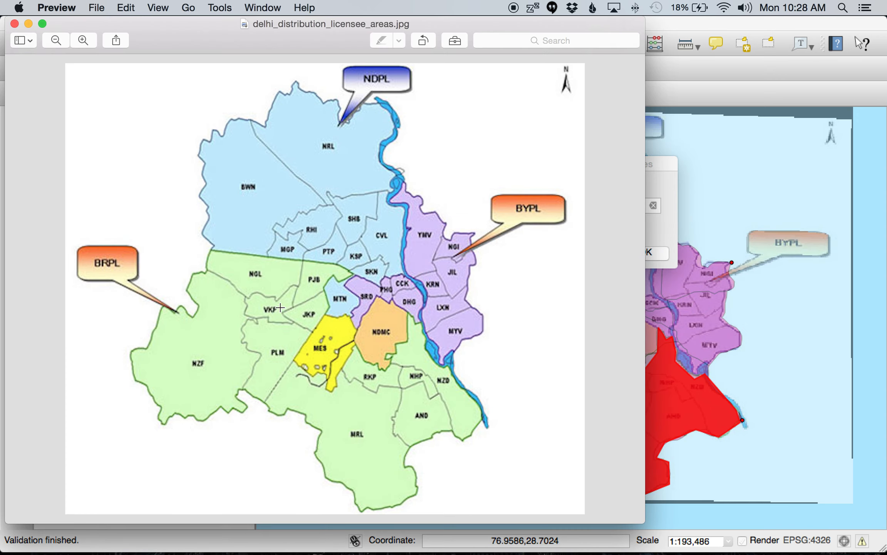
Step: Switch back to QGIS, confirm the traced BRPL polygon's attributes and select the delhi_distribution_licensee_areas vector layer
{"action": "left_click", "coordinate": [646, 242]}
{"action": "left_click", "coordinate": [650, 254]}
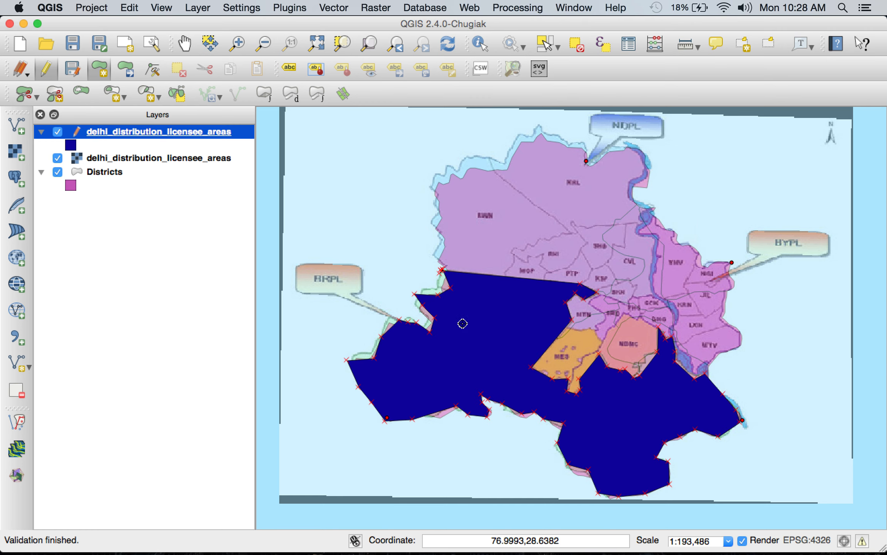
{"action": "left_click", "coordinate": [95, 133]}
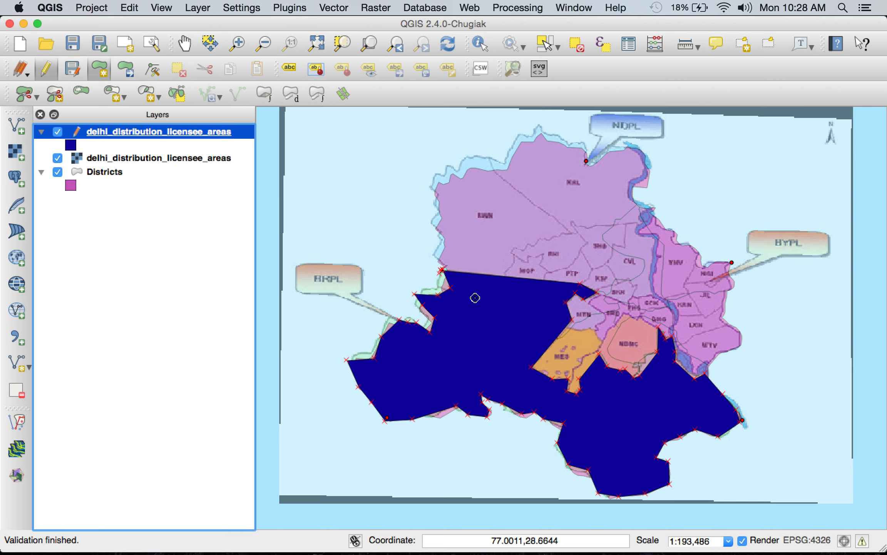
Step: Examine the default snap mode, snapping tolerance and vertex search radius in the digitizing options
{"action": "scroll", "coordinate": [732, 364], "scroll_direction": "up", "scroll_amount": 3}
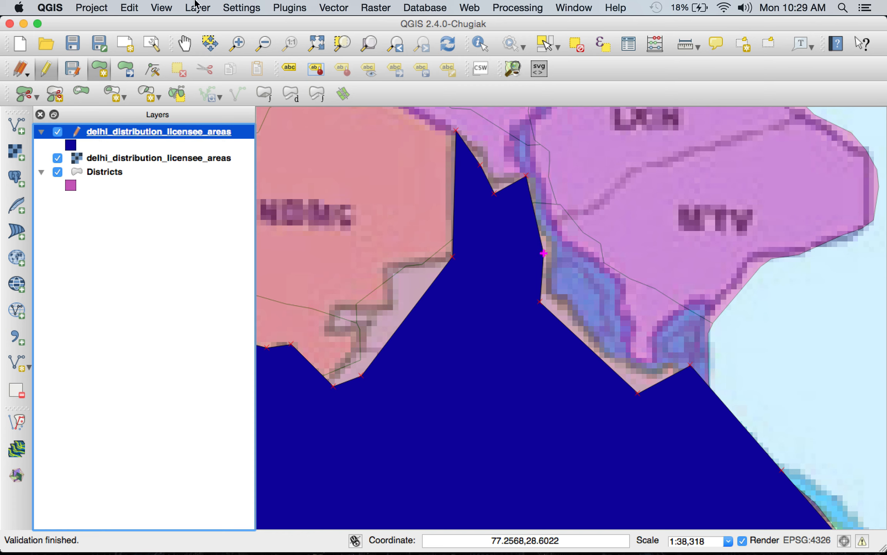
{"action": "left_click", "coordinate": [53, 4]}
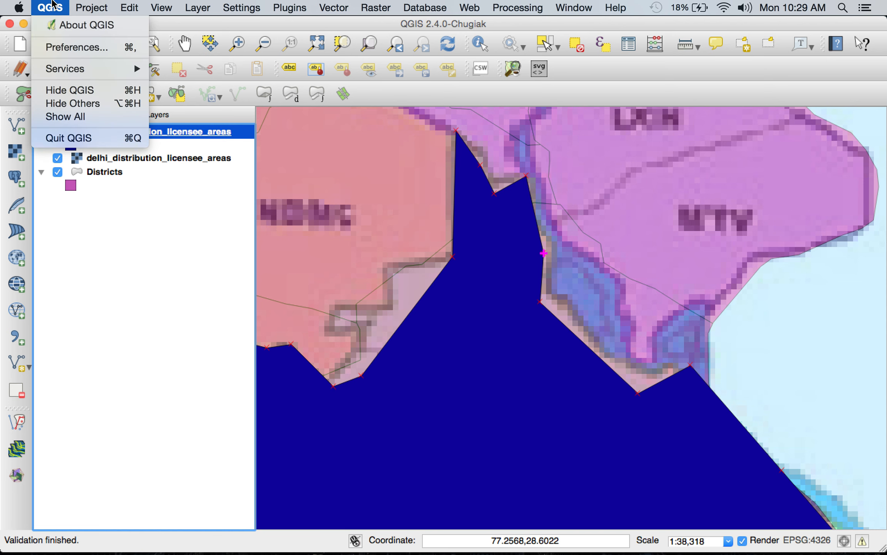
{"action": "left_click", "coordinate": [55, 43]}
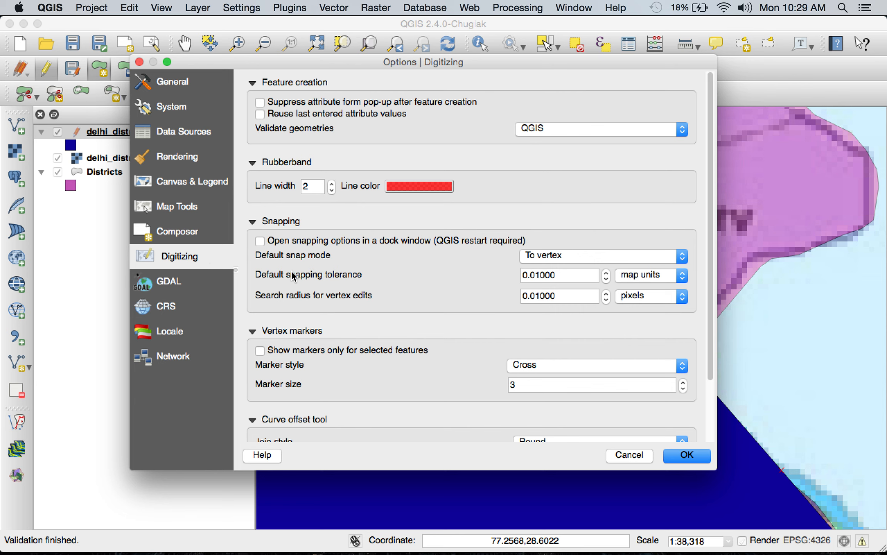
{"action": "left_click", "coordinate": [578, 281]}
{"action": "left_click_drag", "start_coordinate": [559, 275], "coordinate": [538, 275]}
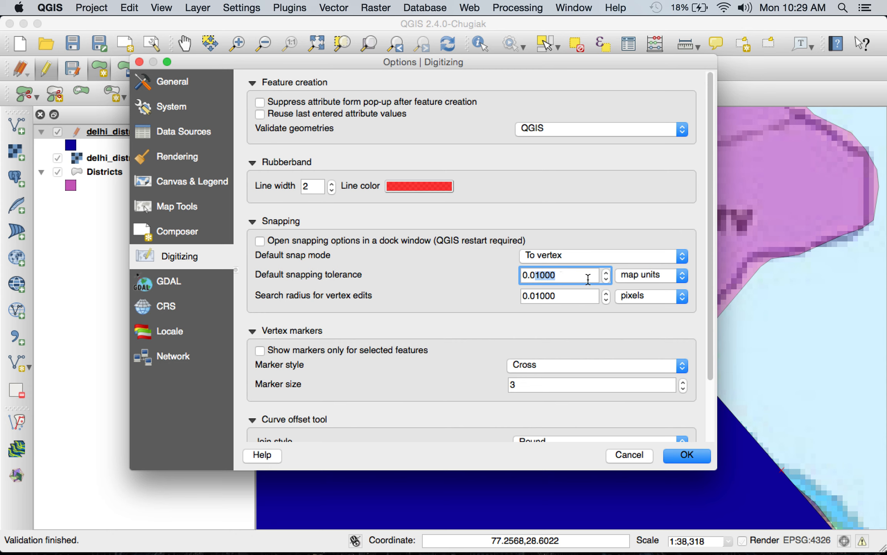
{"action": "left_click_drag", "start_coordinate": [588, 276], "coordinate": [515, 272]}
{"action": "left_click", "coordinate": [448, 227]}
{"action": "scroll", "coordinate": [448, 225], "scroll_direction": "down", "scroll_amount": 4}
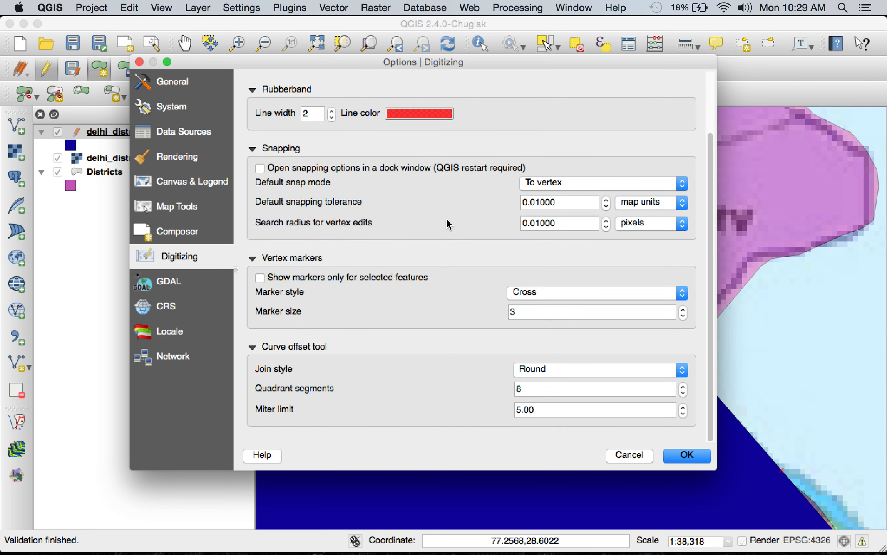
{"action": "scroll", "coordinate": [376, 344], "scroll_direction": "up", "scroll_amount": 4}
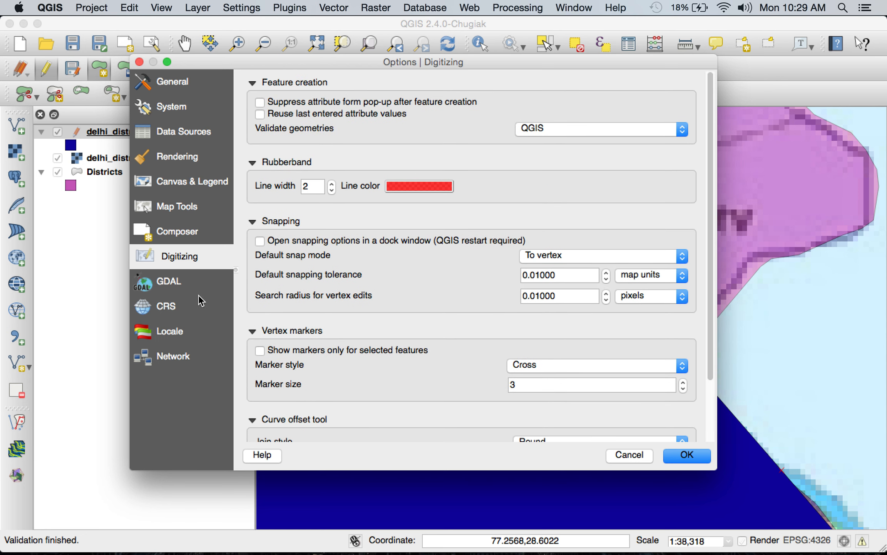
Step: Restore the default snapping tolerance to 0.01 map units and close the digitizing options without saving
{"action": "scroll", "coordinate": [573, 282], "scroll_direction": "down", "scroll_amount": 1}
{"action": "scroll", "coordinate": [566, 265], "scroll_direction": "up", "scroll_amount": 13}
{"action": "left_click", "coordinate": [477, 263]}
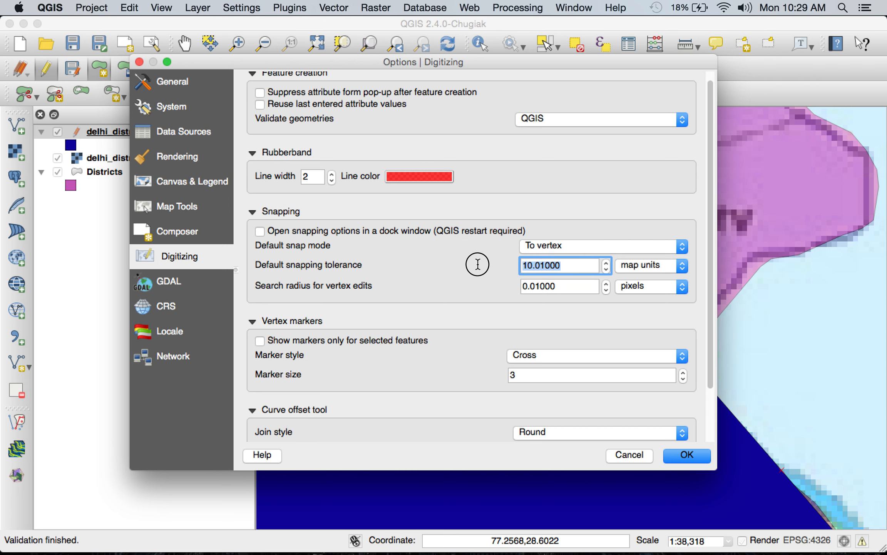
{"action": "left_click", "coordinate": [664, 270]}
{"action": "left_click", "coordinate": [664, 271]}
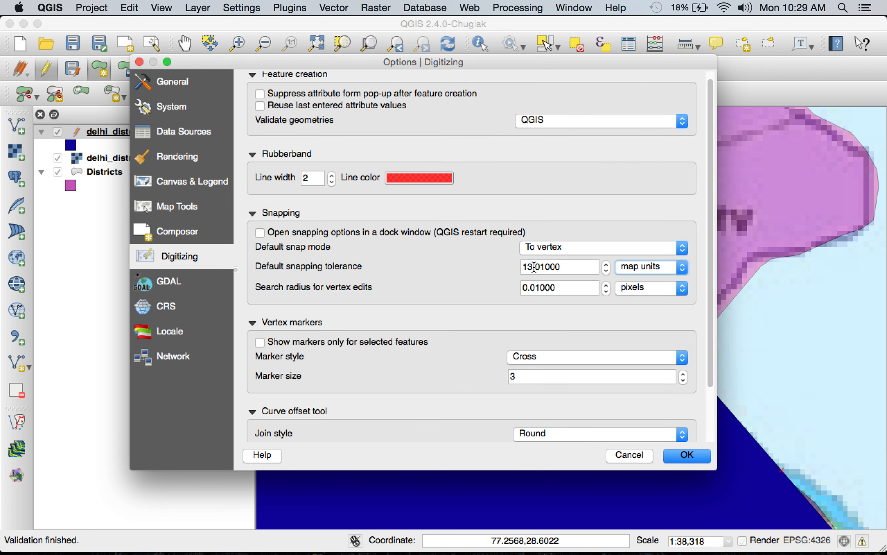
{"action": "scroll", "coordinate": [534, 266], "scroll_direction": "down", "scroll_amount": 2}
{"action": "left_click_drag", "start_coordinate": [533, 266], "coordinate": [504, 266]}
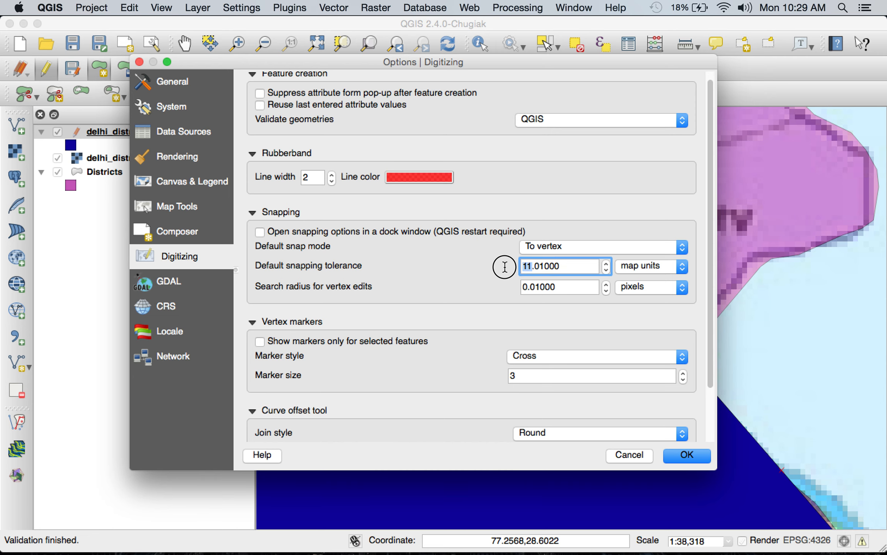
{"action": "type", "text": "0"}
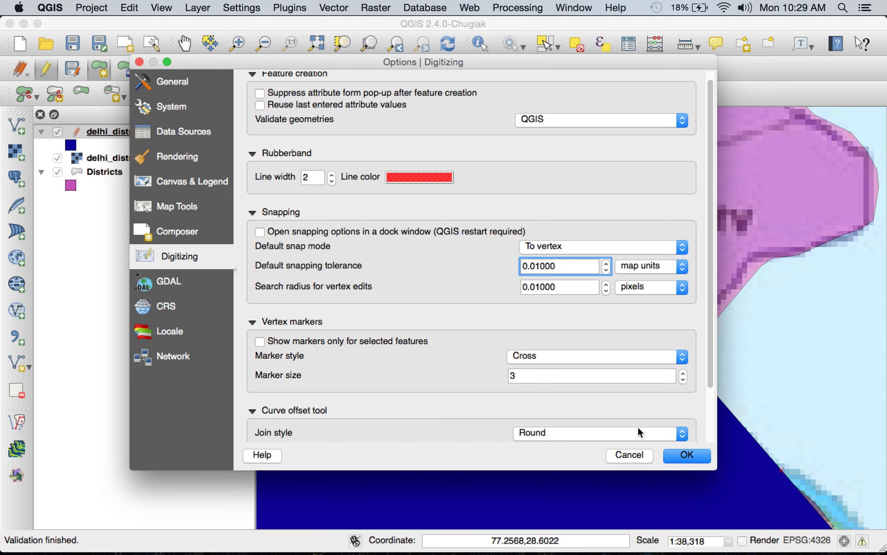
{"action": "left_click", "coordinate": [630, 455]}
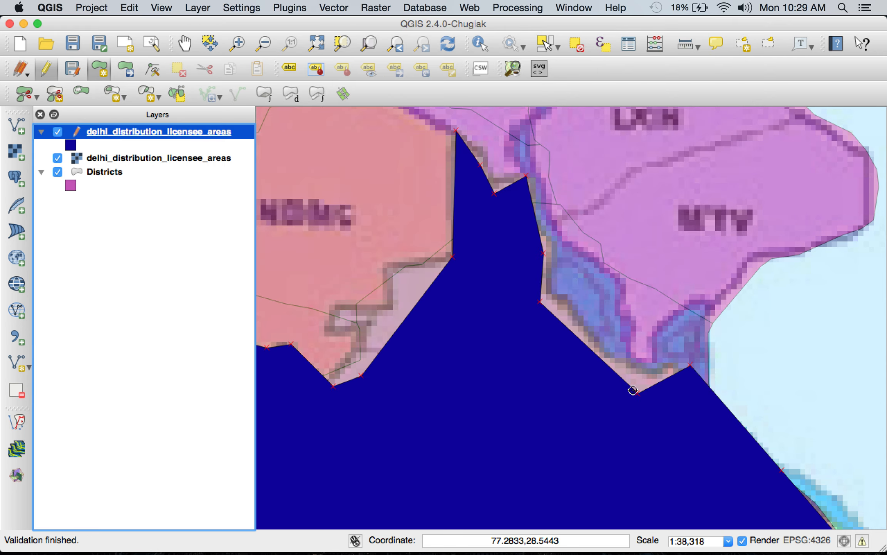
{"action": "left_click", "coordinate": [695, 364]}
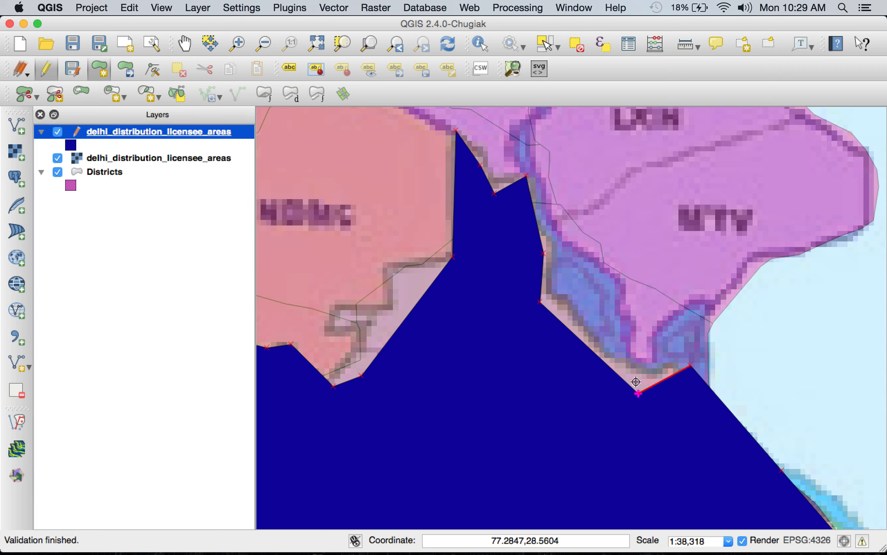
{"action": "left_click", "coordinate": [636, 388]}
{"action": "left_click", "coordinate": [539, 301]}
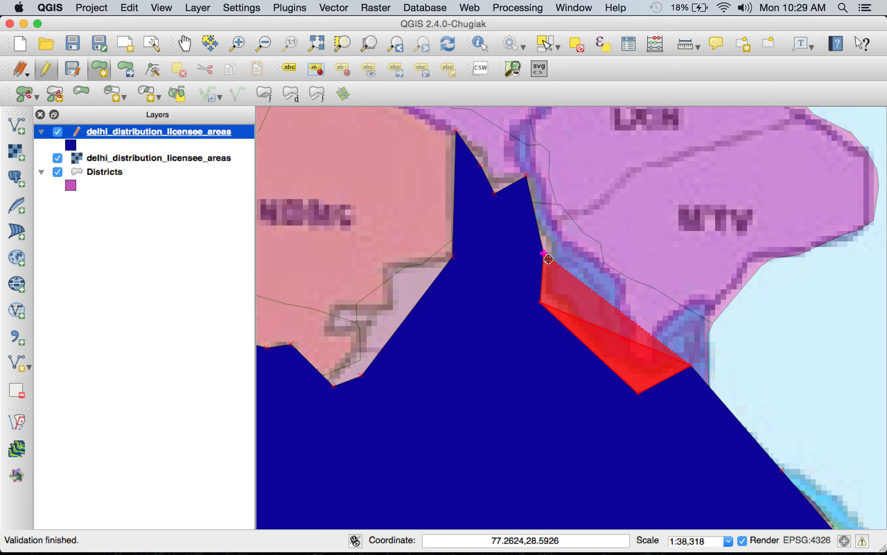
{"action": "left_click", "coordinate": [542, 231]}
{"action": "left_click", "coordinate": [527, 177]}
{"action": "left_click", "coordinate": [494, 193]}
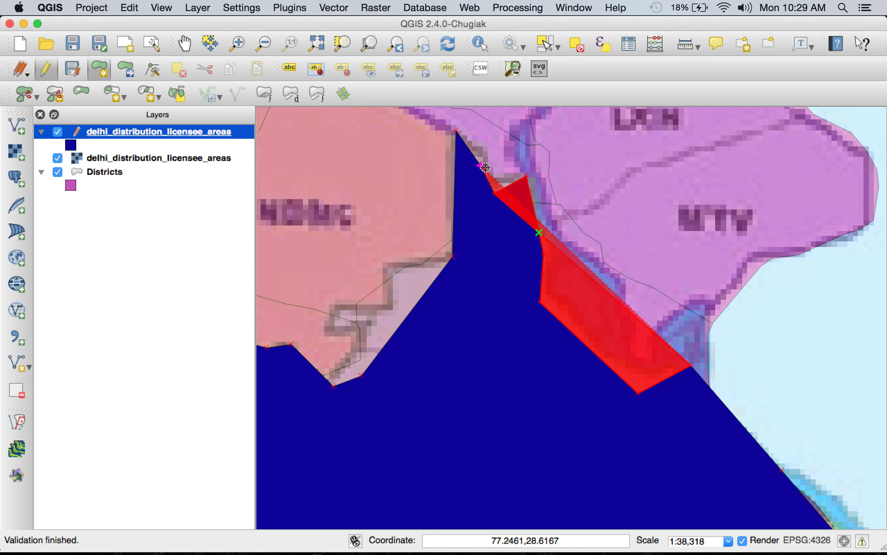
{"action": "left_click", "coordinate": [483, 165]}
{"action": "left_click", "coordinate": [450, 124]}
{"action": "left_click", "coordinate": [583, 264]}
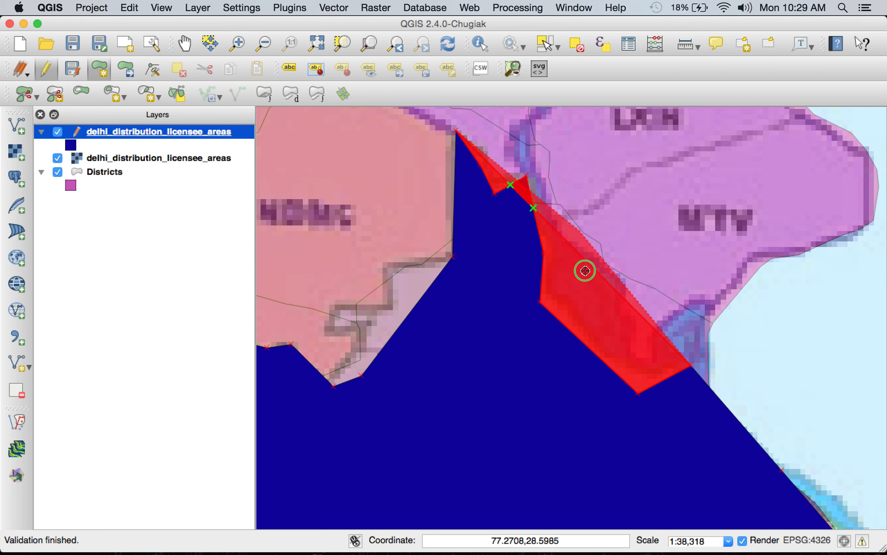
{"action": "left_click", "coordinate": [608, 252]}
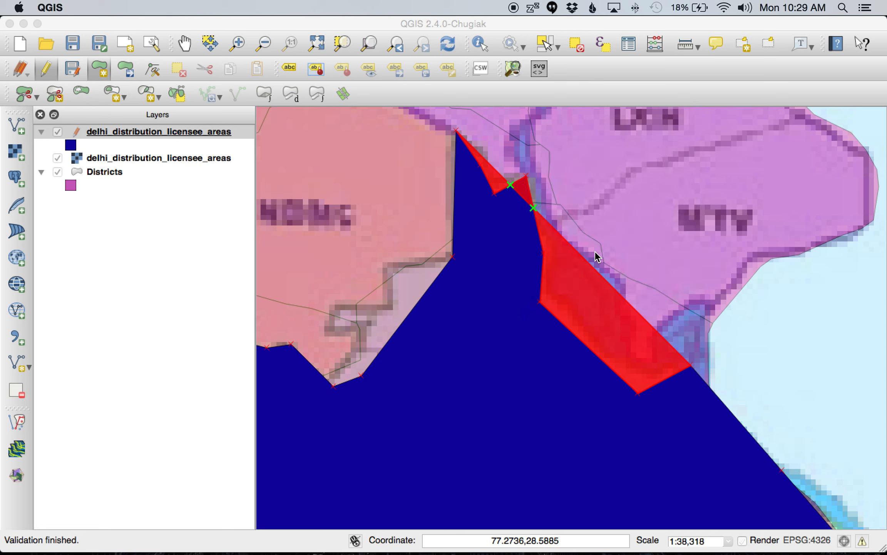
Step: Start the BYPL polygon at MYV's southern tip and trace it along BRPL's river-side vertices to NDMC's eastern corner
{"action": "left_click", "coordinate": [185, 42]}
{"action": "scroll", "coordinate": [691, 331], "scroll_direction": "down", "scroll_amount": 1}
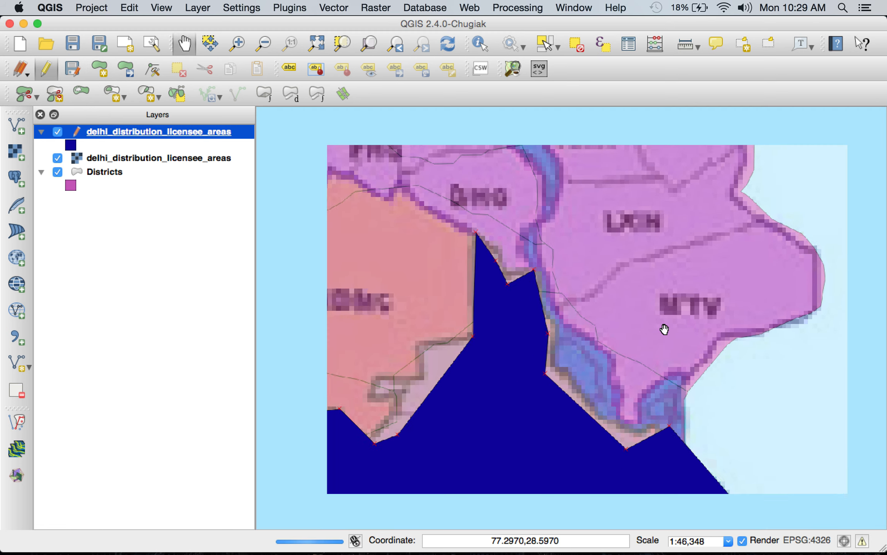
{"action": "scroll", "coordinate": [669, 331], "scroll_direction": "down", "scroll_amount": 1}
{"action": "scroll", "coordinate": [661, 342], "scroll_direction": "down", "scroll_amount": 2}
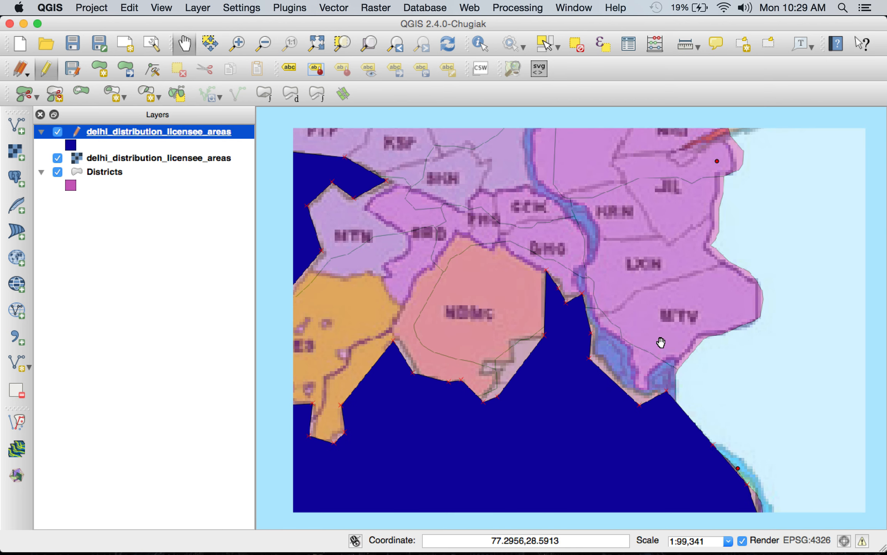
{"action": "scroll", "coordinate": [661, 342], "scroll_direction": "down", "scroll_amount": 2}
{"action": "scroll", "coordinate": [671, 333], "scroll_direction": "up", "scroll_amount": 2}
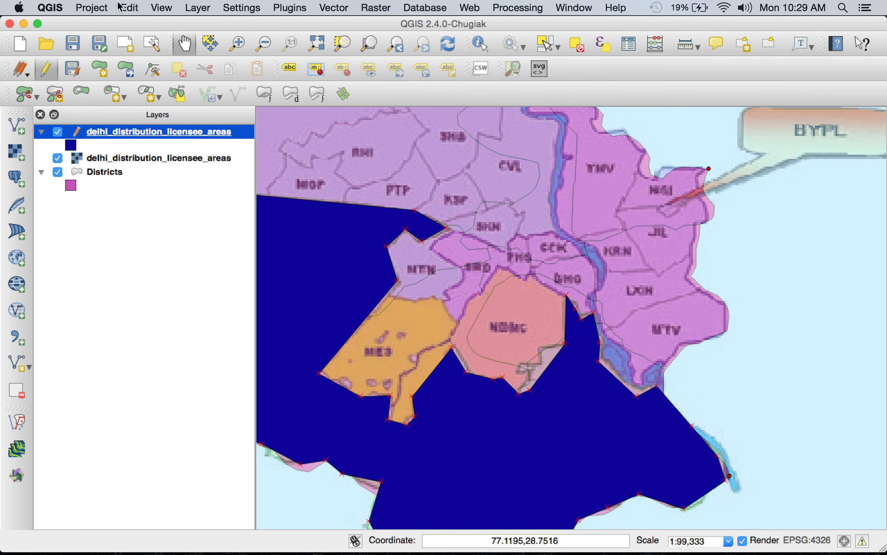
{"action": "left_click_drag", "start_coordinate": [396, 174], "coordinate": [461, 224]}
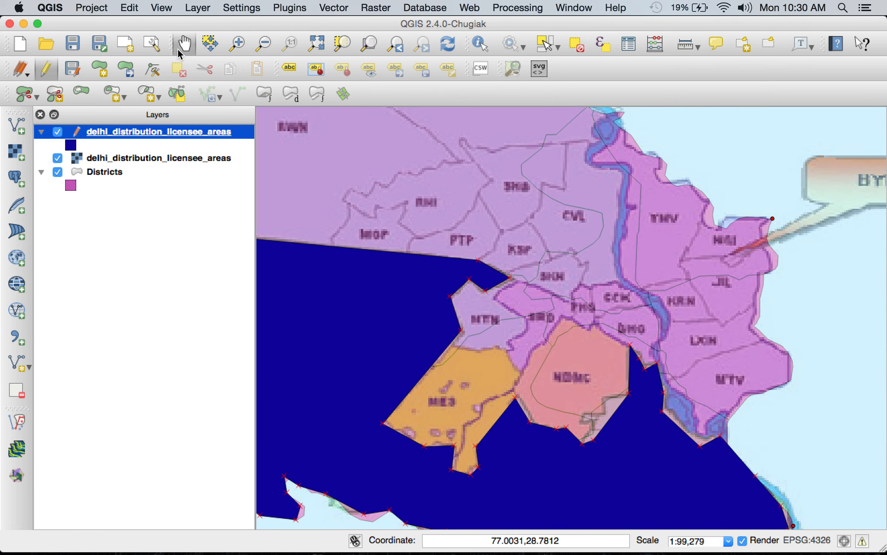
{"action": "left_click", "coordinate": [97, 68]}
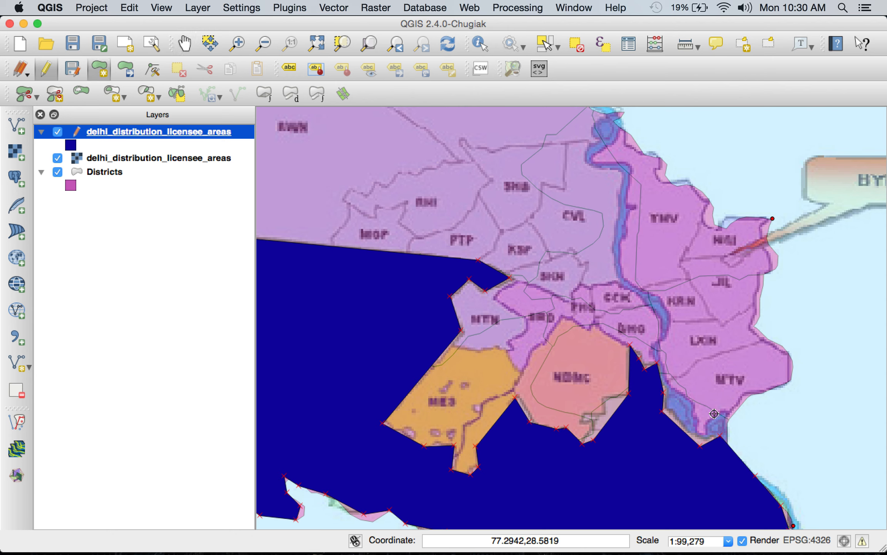
{"action": "left_click", "coordinate": [701, 446]}
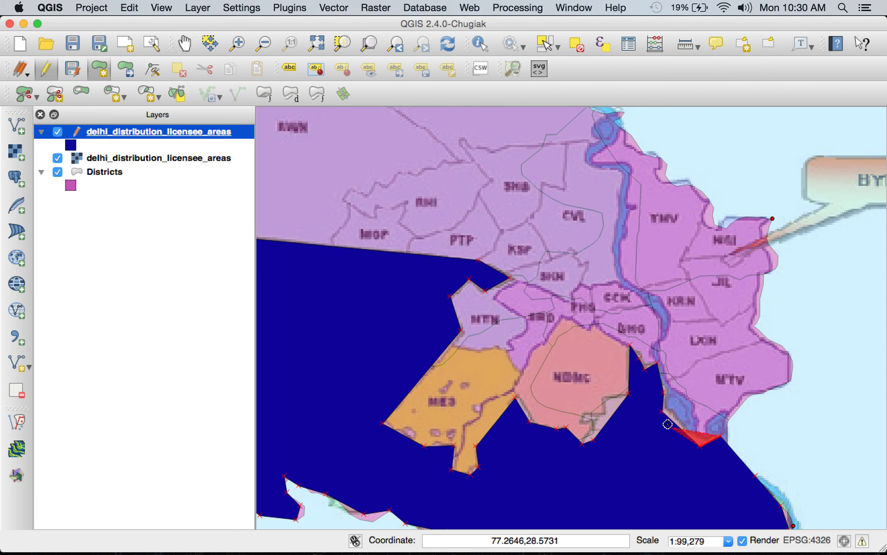
{"action": "left_click", "coordinate": [662, 411]}
{"action": "left_click", "coordinate": [664, 393]}
{"action": "left_click", "coordinate": [658, 363]}
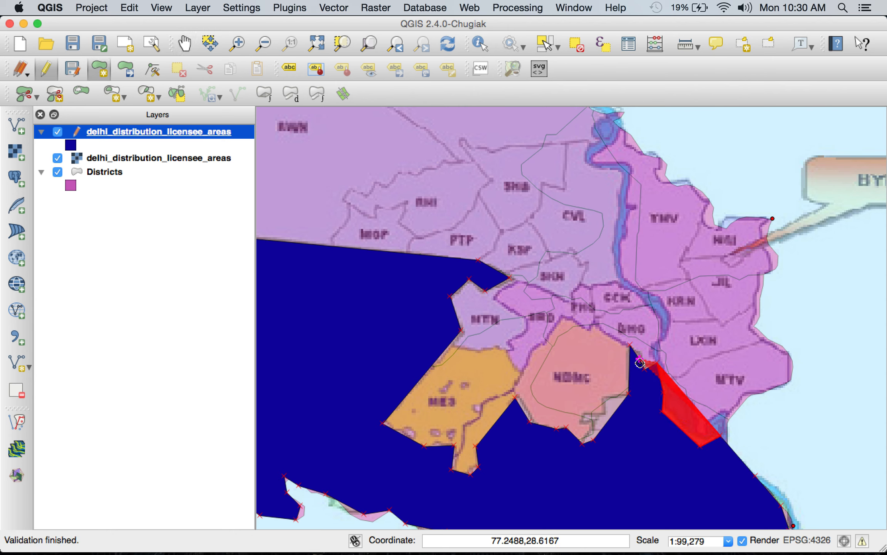
{"action": "left_click", "coordinate": [630, 345]}
Step: Continue the BYPL polygon along NDMC's northern border and around the SRD district beside MES and MTN
{"action": "left_click", "coordinate": [596, 321]}
{"action": "left_click", "coordinate": [558, 318]}
{"action": "left_click", "coordinate": [521, 372]}
{"action": "left_click", "coordinate": [501, 348]}
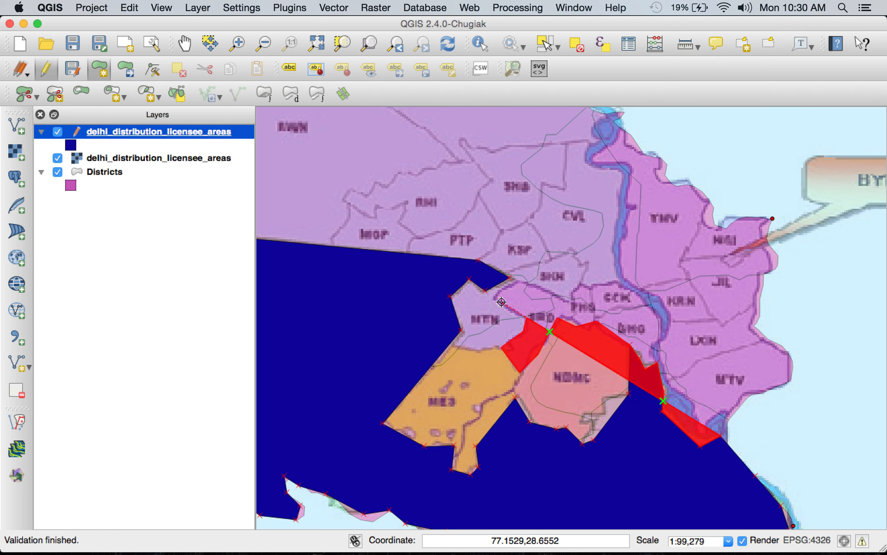
{"action": "left_click", "coordinate": [527, 318]}
{"action": "left_click", "coordinate": [500, 296]}
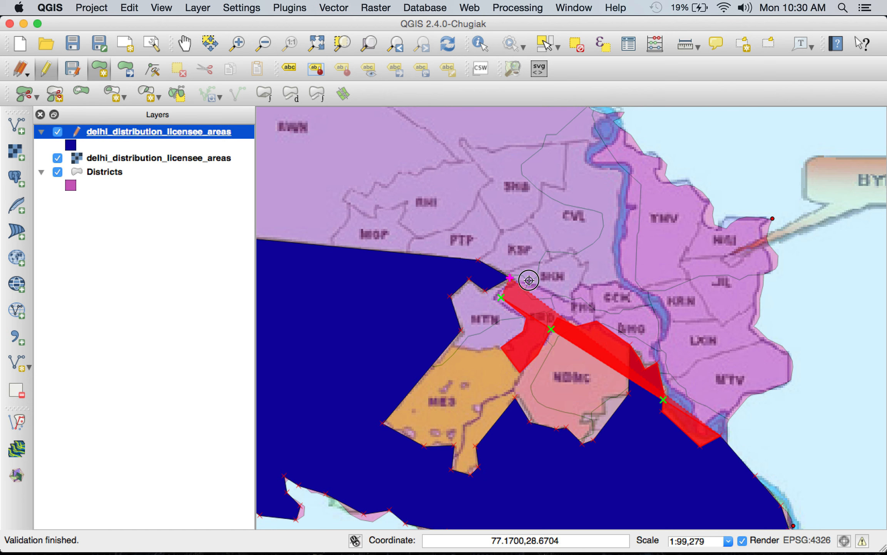
{"action": "left_click", "coordinate": [531, 281]}
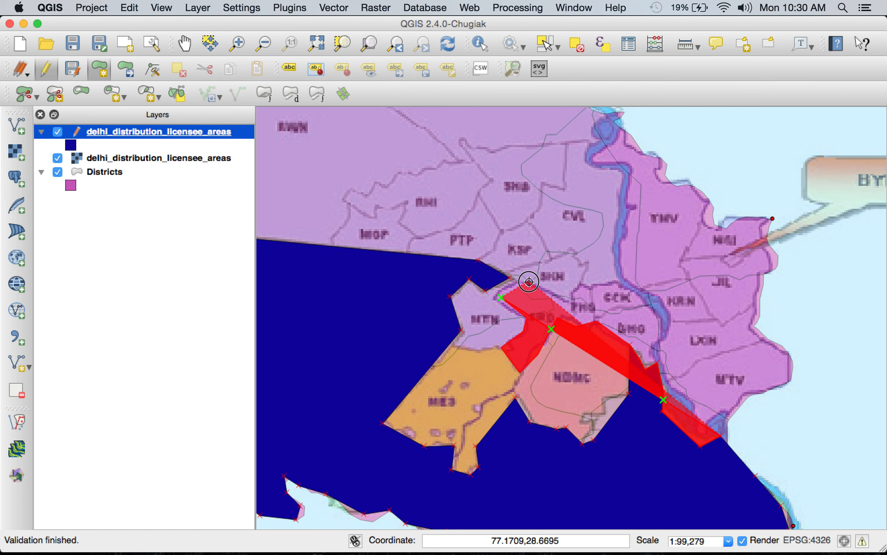
Step: Continue the BYPL polygon along the northern edge of SRD, PHG and CCK and up the river beside CVL
{"action": "left_click", "coordinate": [569, 301]}
{"action": "left_click", "coordinate": [572, 290]}
{"action": "left_click", "coordinate": [580, 281]}
{"action": "left_click", "coordinate": [594, 283]}
{"action": "left_click", "coordinate": [623, 285]}
{"action": "left_click", "coordinate": [616, 230]}
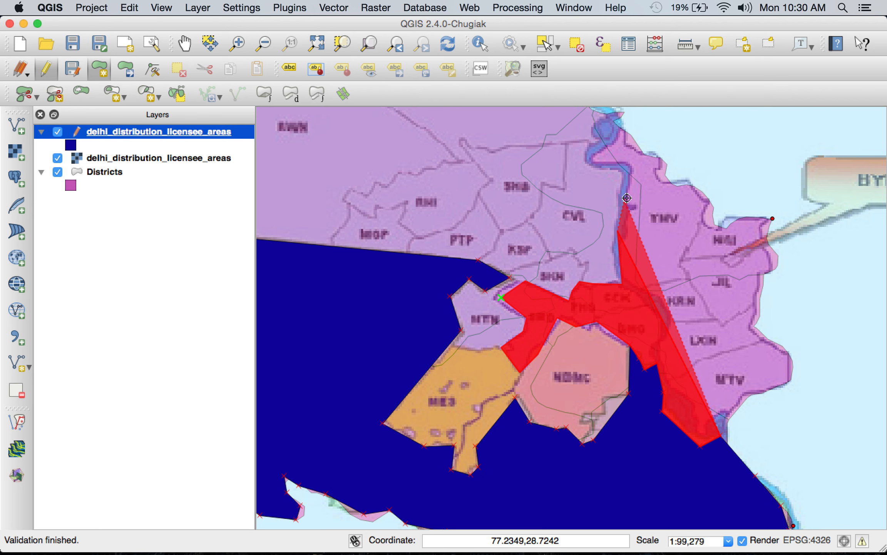
{"action": "scroll", "coordinate": [632, 181], "scroll_direction": "down", "scroll_amount": 2}
{"action": "scroll", "coordinate": [629, 169], "scroll_direction": "up", "scroll_amount": 1}
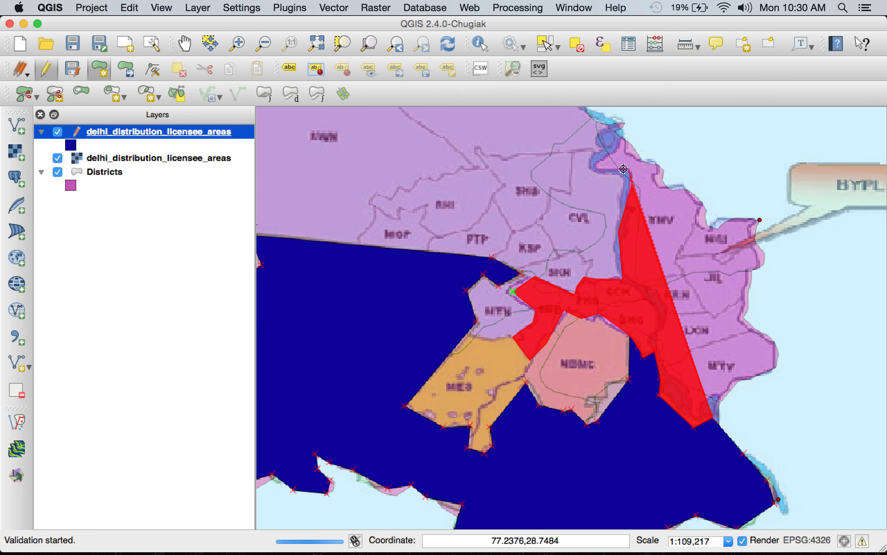
{"action": "left_click", "coordinate": [629, 168]}
{"action": "left_click", "coordinate": [605, 169]}
Step: Continue the BYPL polygon around YMV's northern tip and down Delhi's eastern boundary past NGI and JIL to MYV
{"action": "scroll", "coordinate": [632, 127], "scroll_direction": "up", "scroll_amount": 7}
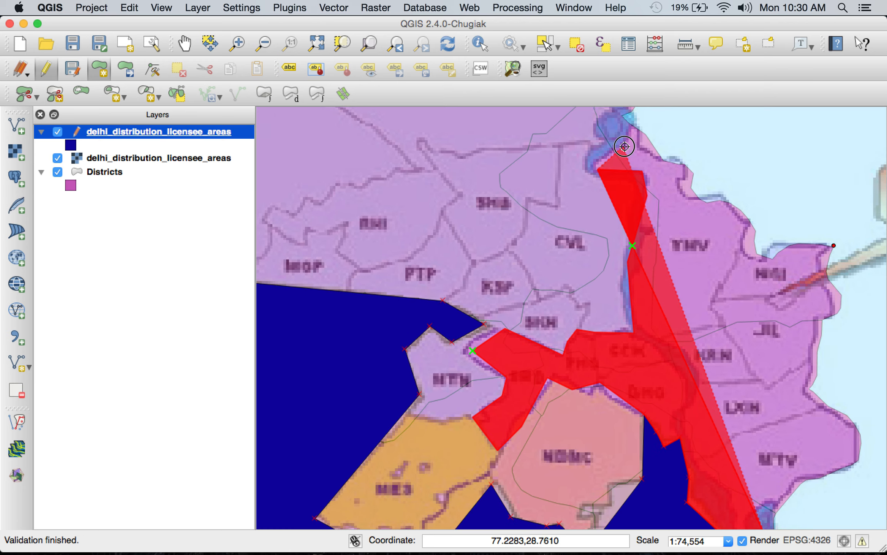
{"action": "scroll", "coordinate": [640, 123], "scroll_direction": "up", "scroll_amount": 5}
{"action": "scroll", "coordinate": [655, 150], "scroll_direction": "down", "scroll_amount": 5}
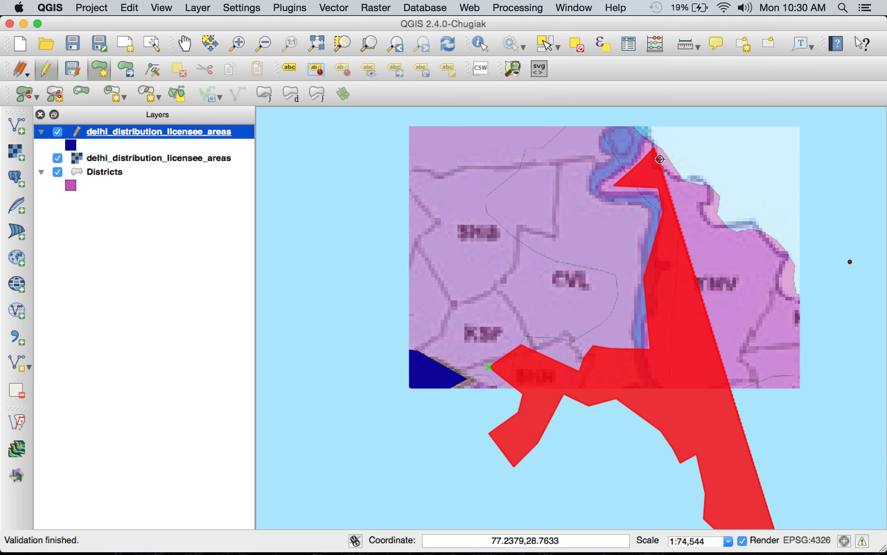
{"action": "scroll", "coordinate": [647, 285], "scroll_direction": "down", "scroll_amount": 18}
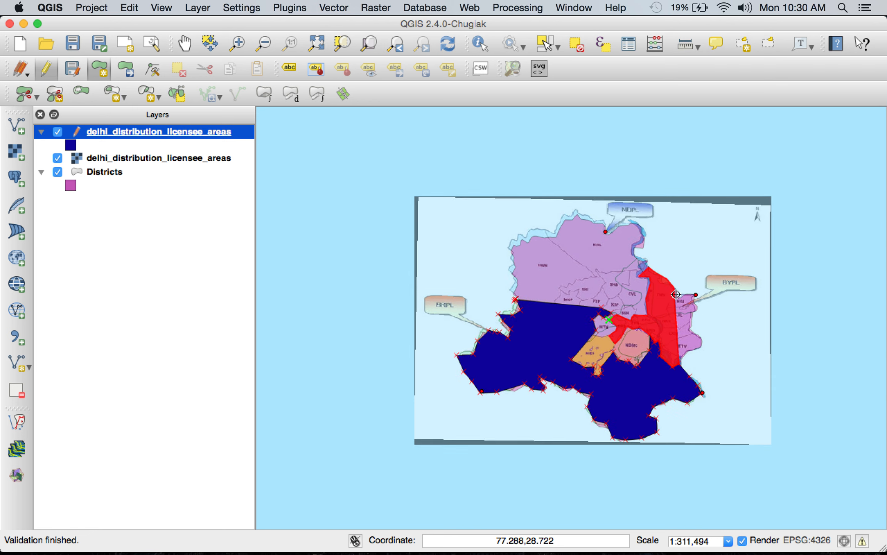
{"action": "left_click", "coordinate": [696, 295]}
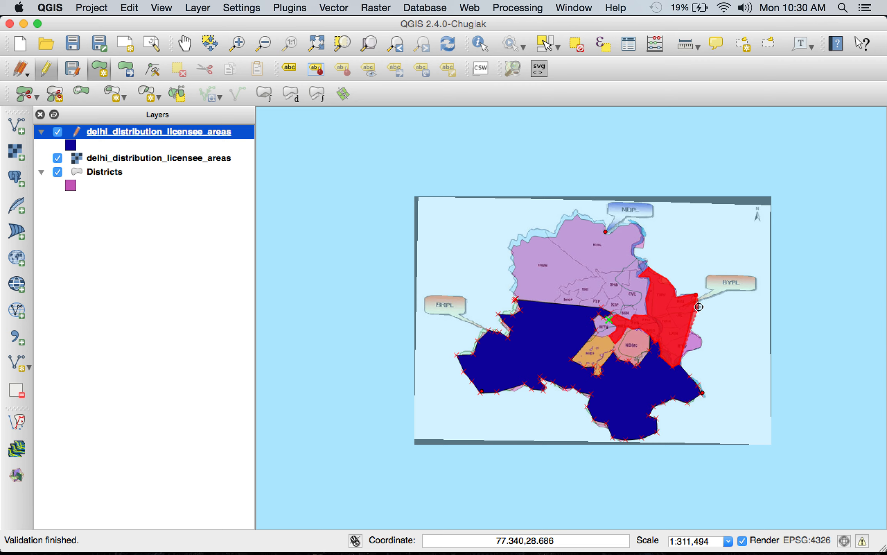
{"action": "left_click", "coordinate": [695, 335]}
{"action": "left_click", "coordinate": [704, 341]}
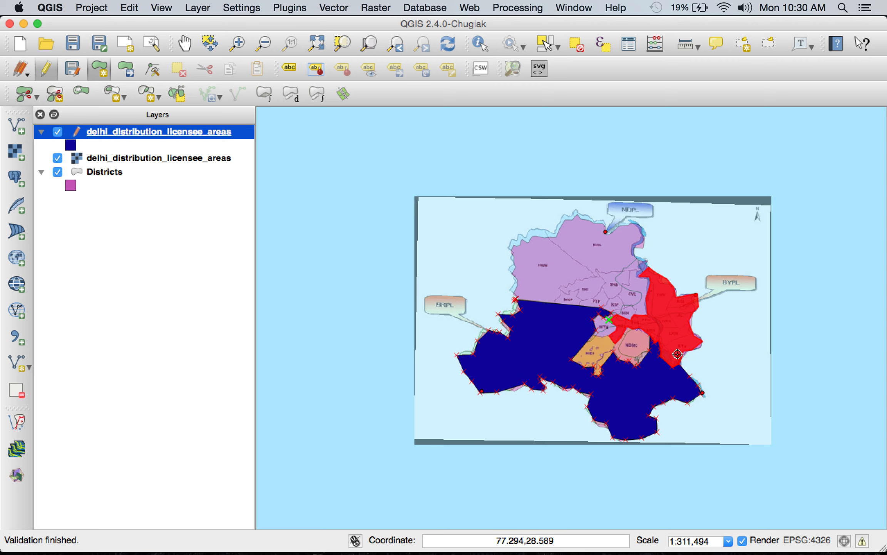
Step: Finish the BYPL polygon and set its Licensee attribute to BYPL
{"action": "right_click", "coordinate": [692, 337]}
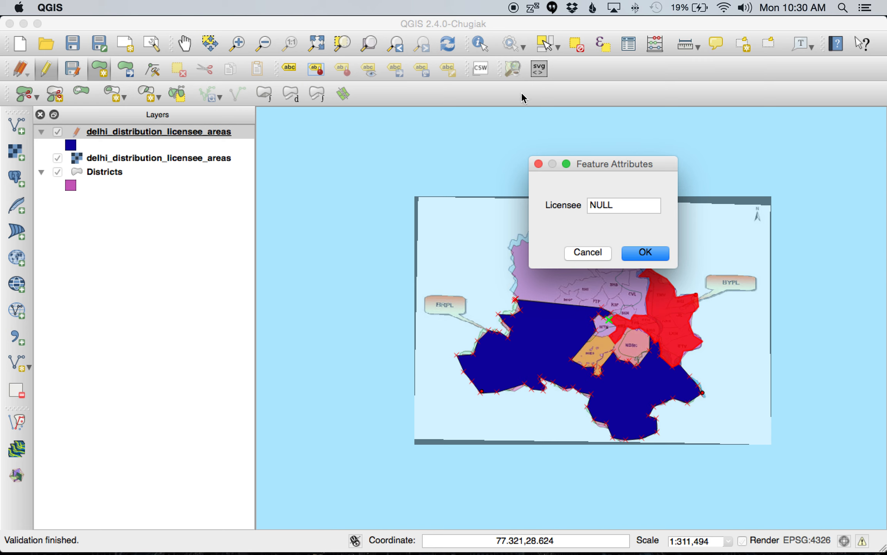
{"action": "left_click_drag", "start_coordinate": [577, 165], "coordinate": [471, 164]}
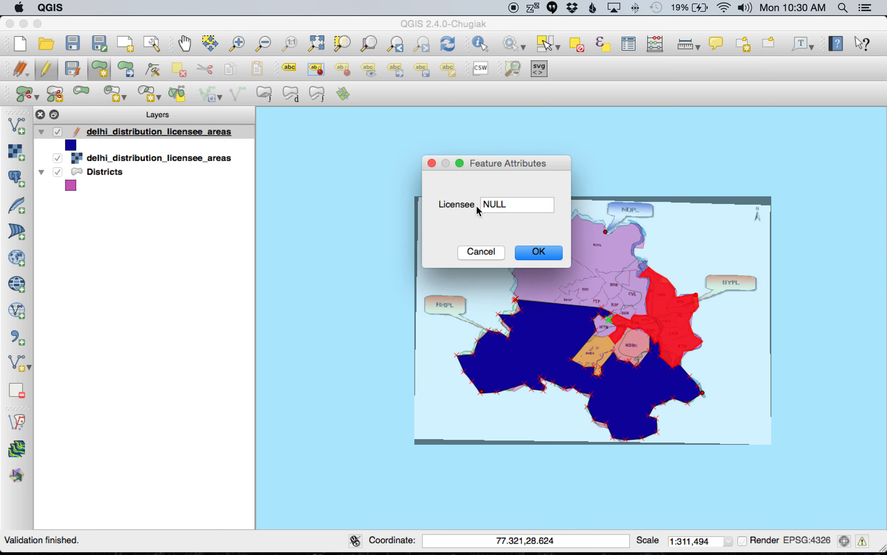
{"action": "double_click", "coordinate": [501, 204]}
{"action": "type", "text": "BYPL"}
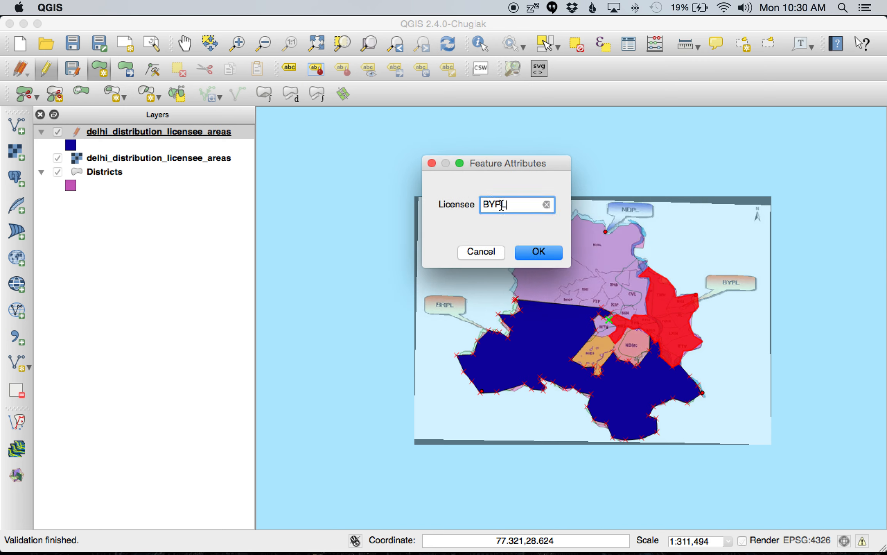
{"action": "key", "text": "Return"}
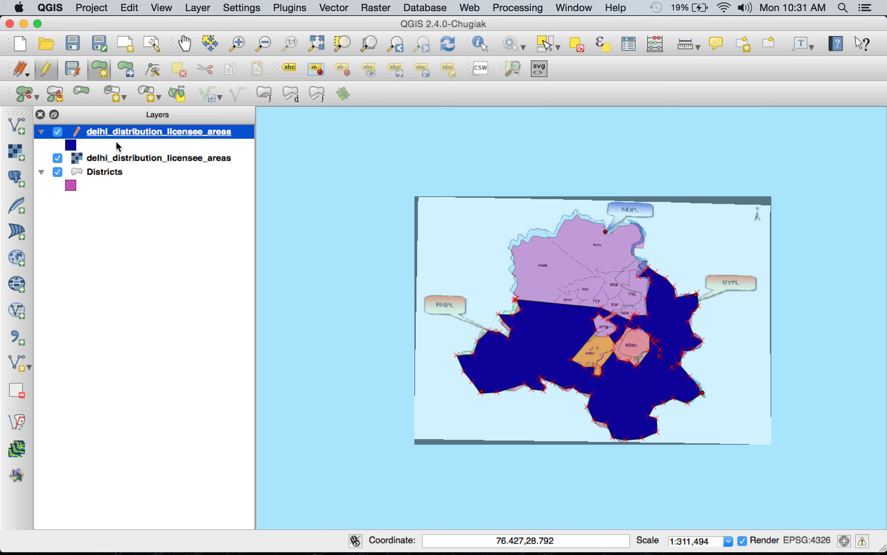
Step: Save the edits of the delhi_distribution_licensee_areas vector layer and end its editing mode
{"action": "left_click", "coordinate": [137, 136]}
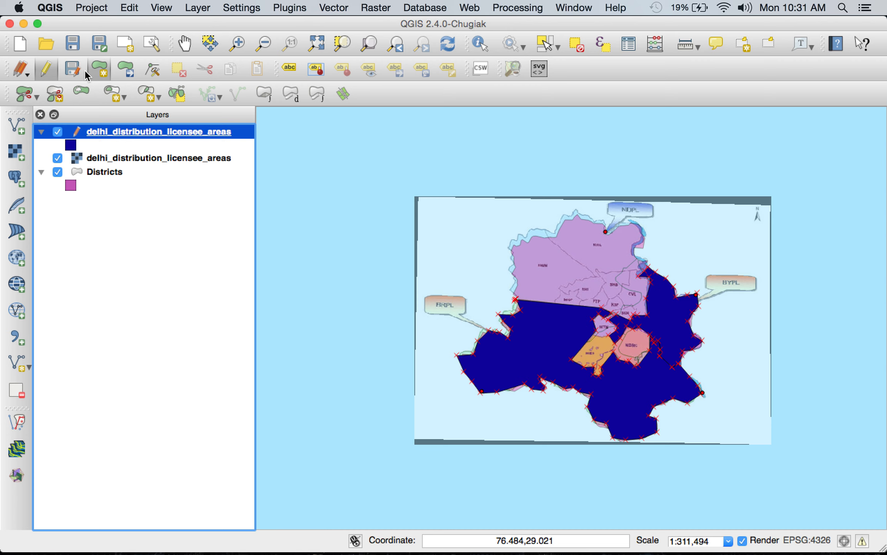
{"action": "left_click", "coordinate": [70, 69]}
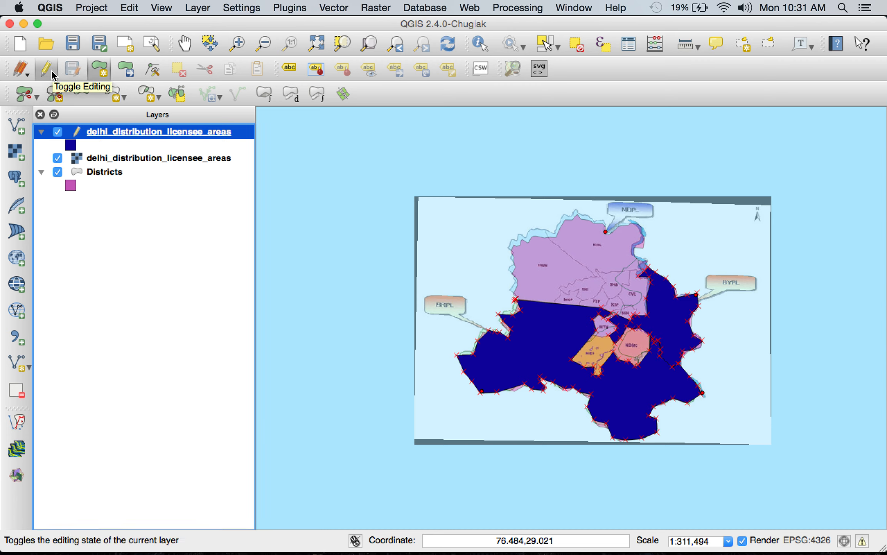
{"action": "left_click", "coordinate": [51, 70]}
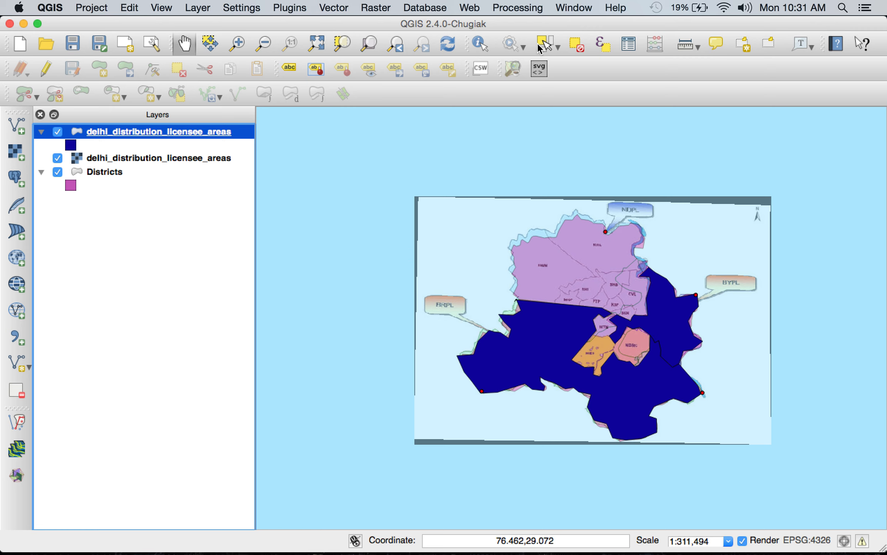
Step: Check the BRPL and BYPL polygons by selecting each in turn on the map, and clear the selection
{"action": "left_click", "coordinate": [556, 48]}
{"action": "left_click", "coordinate": [556, 65]}
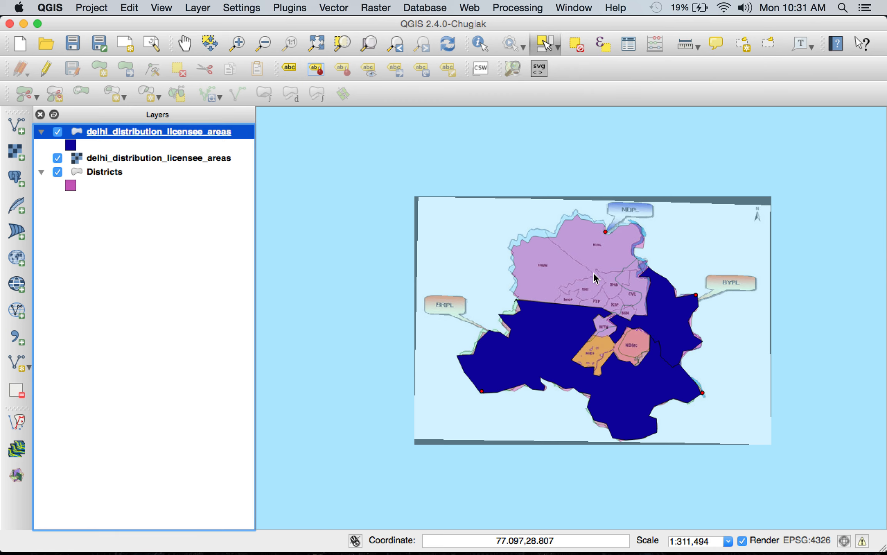
{"action": "left_click", "coordinate": [553, 349]}
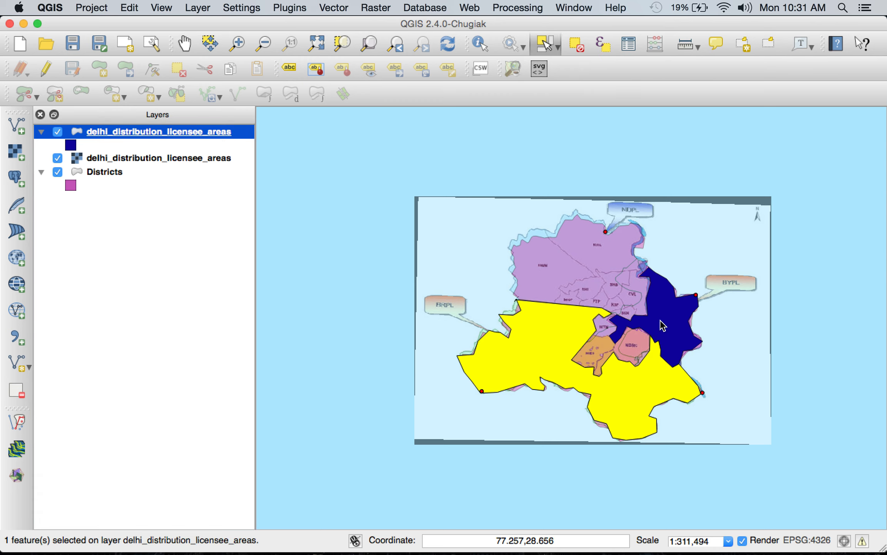
{"action": "left_click", "coordinate": [664, 323]}
{"action": "left_click", "coordinate": [564, 356]}
{"action": "left_click", "coordinate": [681, 315]}
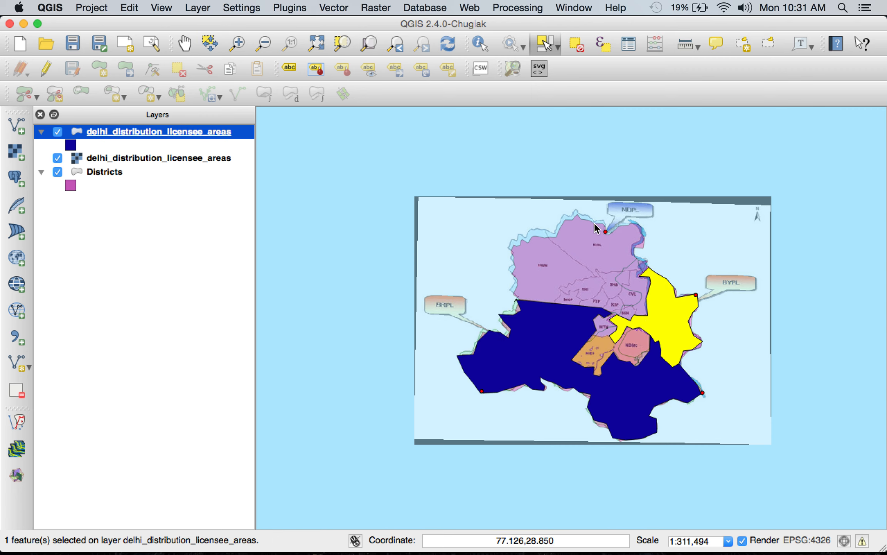
{"action": "scroll", "coordinate": [525, 317], "scroll_direction": "down", "scroll_amount": 2}
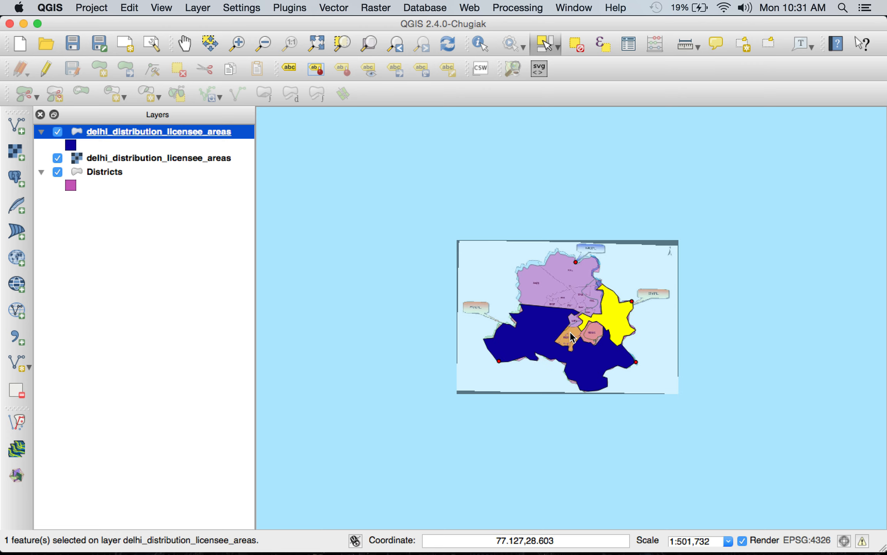
{"action": "scroll", "coordinate": [572, 337], "scroll_direction": "up", "scroll_amount": 2}
{"action": "left_click", "coordinate": [479, 263]}
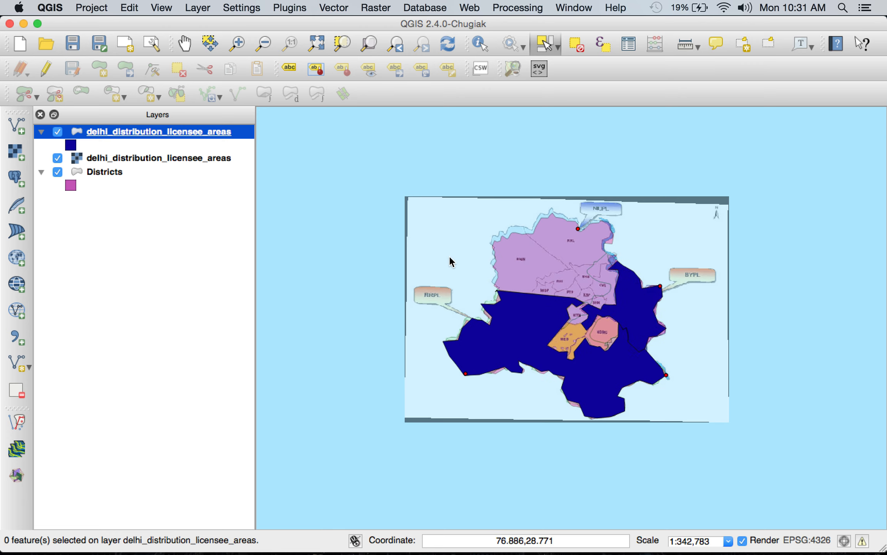
Step: Hide the georeferenced delhi_distribution_licensee_areas raster layer
{"action": "right_click", "coordinate": [108, 133]}
{"action": "left_click", "coordinate": [99, 135]}
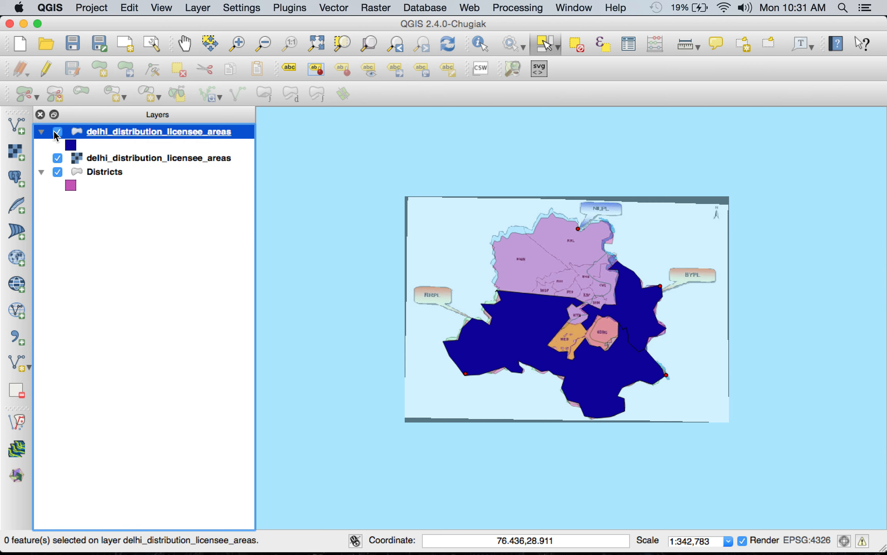
{"action": "left_click", "coordinate": [57, 158]}
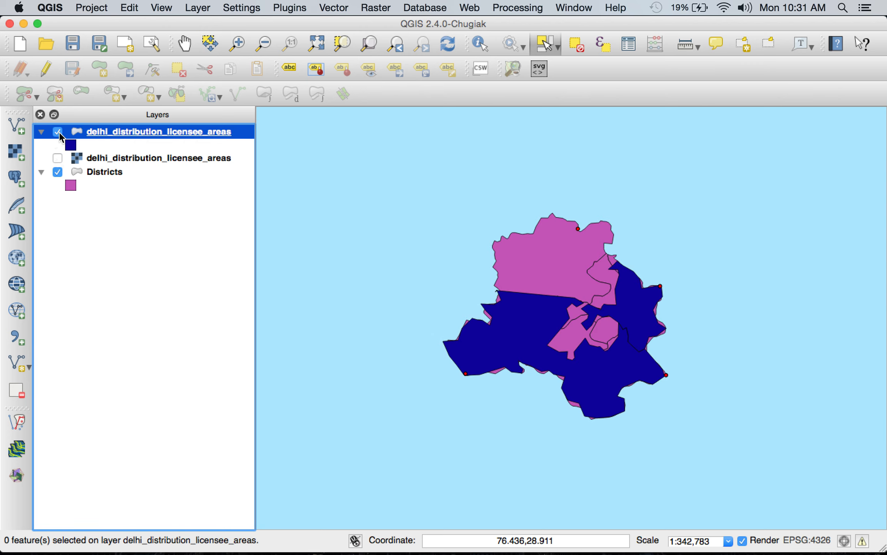
Step: Compare the traced licensee polygons with the Districts layer by repeatedly hiding and showing the polygon layer
{"action": "left_click", "coordinate": [57, 132]}
{"action": "left_click", "coordinate": [57, 172]}
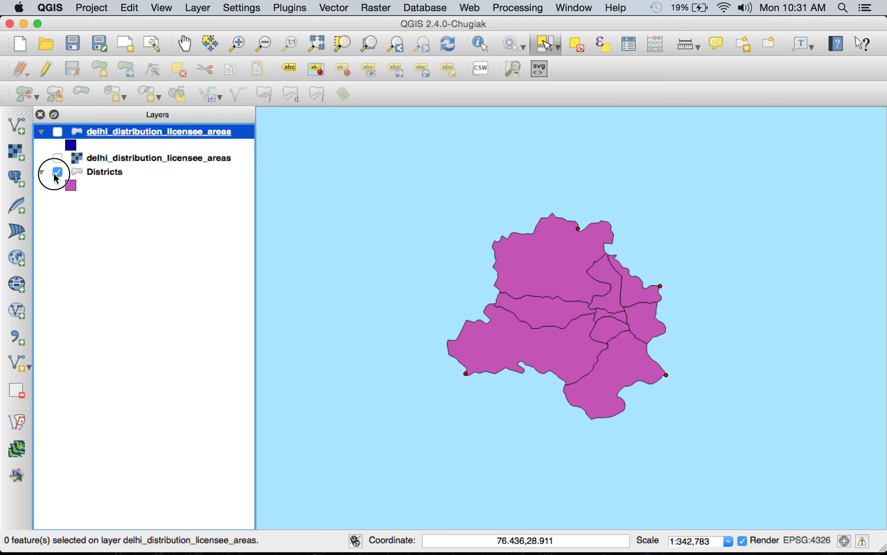
{"action": "left_click", "coordinate": [57, 173]}
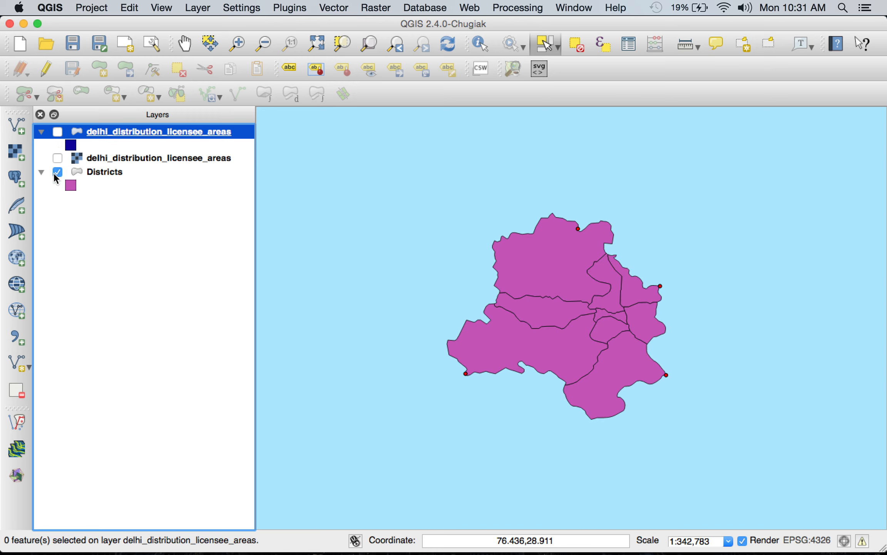
{"action": "left_click", "coordinate": [58, 158]}
{"action": "left_click", "coordinate": [58, 159]}
{"action": "left_click", "coordinate": [57, 158]}
{"action": "left_click", "coordinate": [58, 131]}
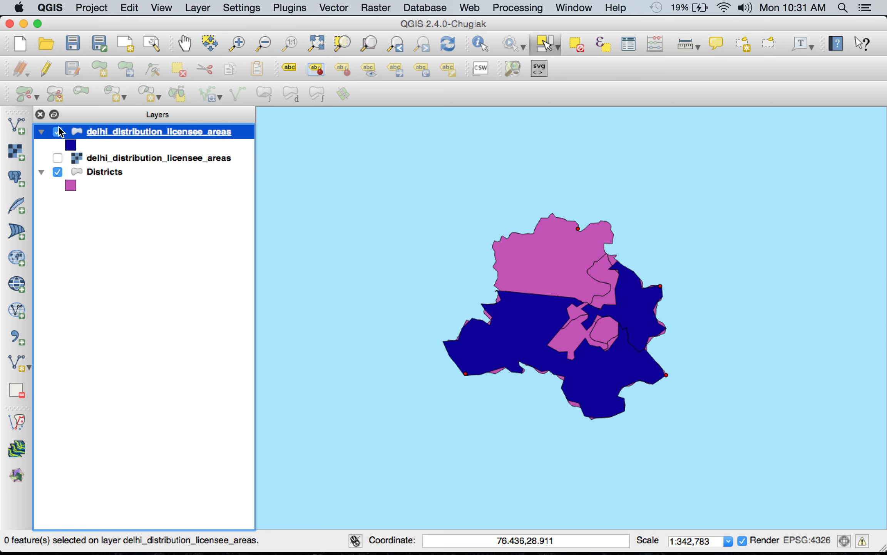
{"action": "left_click", "coordinate": [58, 132]}
{"action": "left_click", "coordinate": [59, 131]}
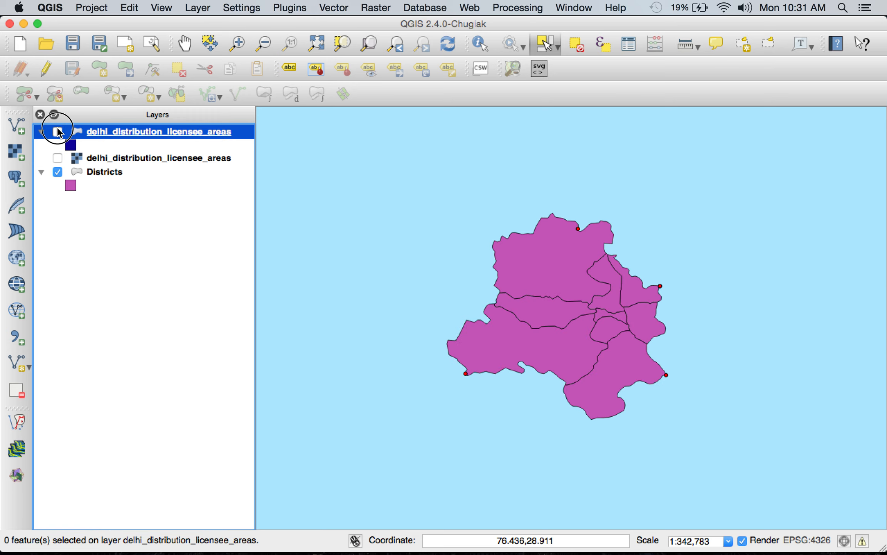
{"action": "left_click", "coordinate": [73, 171]}
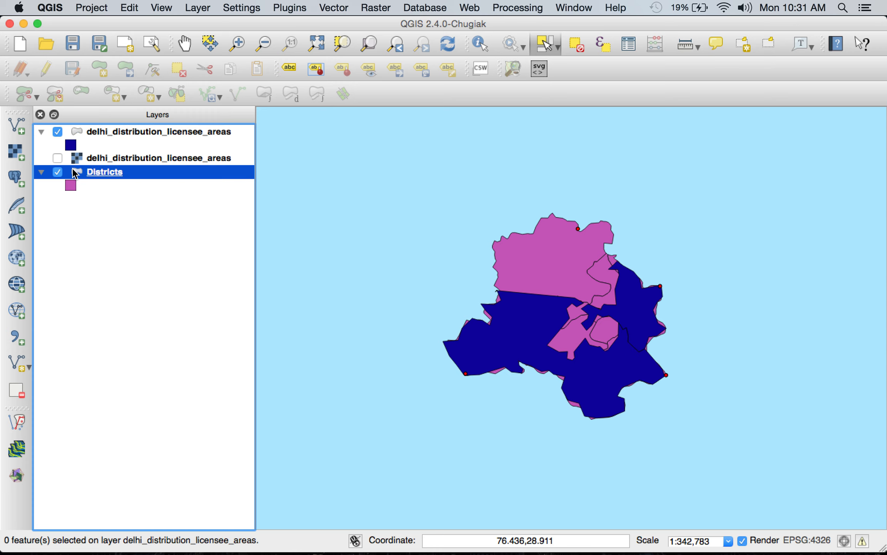
{"action": "left_click", "coordinate": [58, 132]}
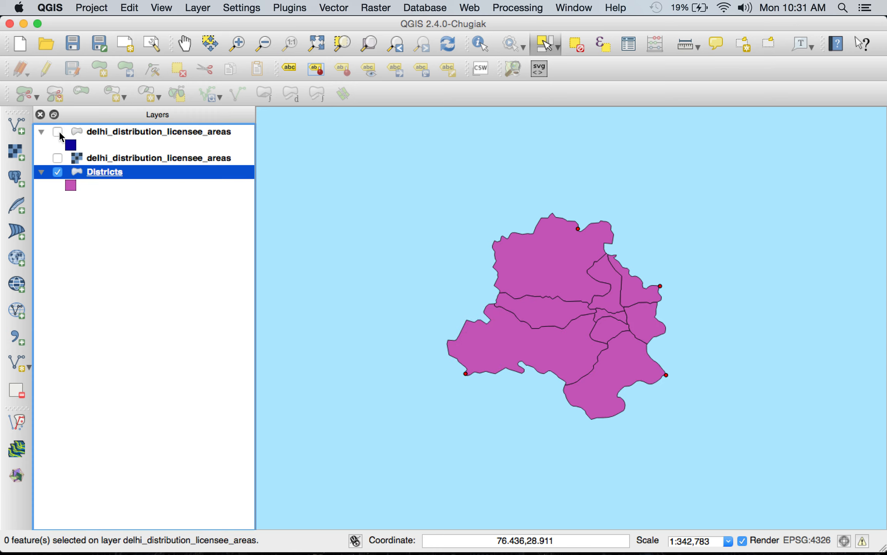
{"action": "left_click", "coordinate": [57, 132]}
{"action": "left_click", "coordinate": [58, 132]}
{"action": "left_click", "coordinate": [57, 132]}
{"action": "left_click", "coordinate": [58, 132]}
{"action": "left_click", "coordinate": [58, 132]}
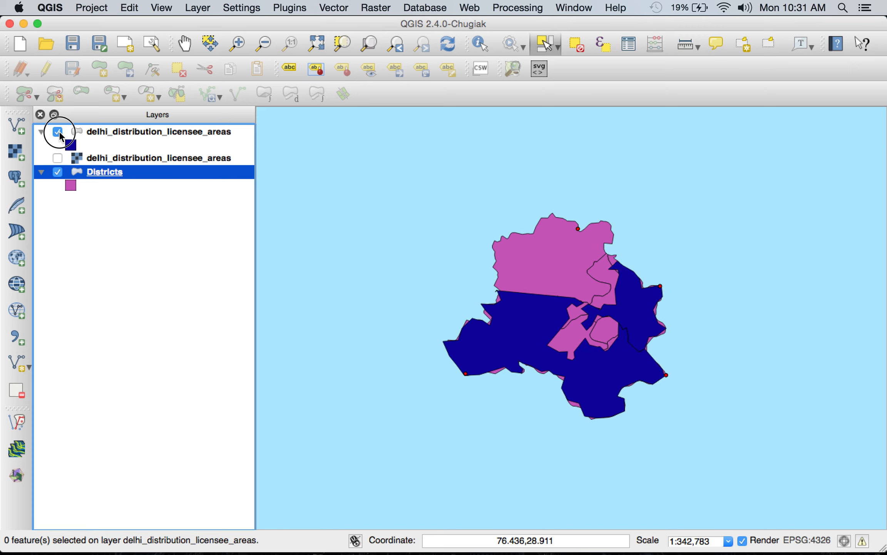
{"action": "left_click", "coordinate": [58, 132]}
{"action": "left_click", "coordinate": [58, 132]}
{"action": "left_click", "coordinate": [57, 132]}
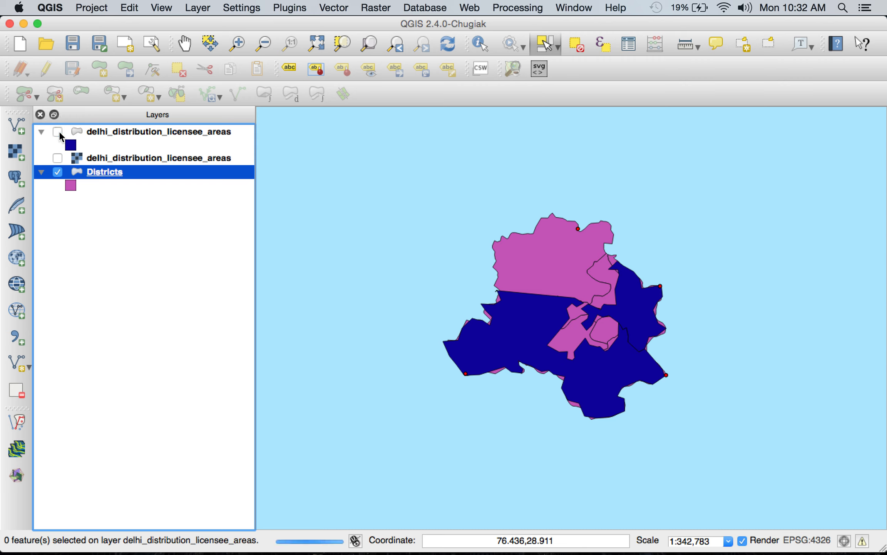
{"action": "left_click", "coordinate": [58, 132]}
{"action": "left_click", "coordinate": [58, 132]}
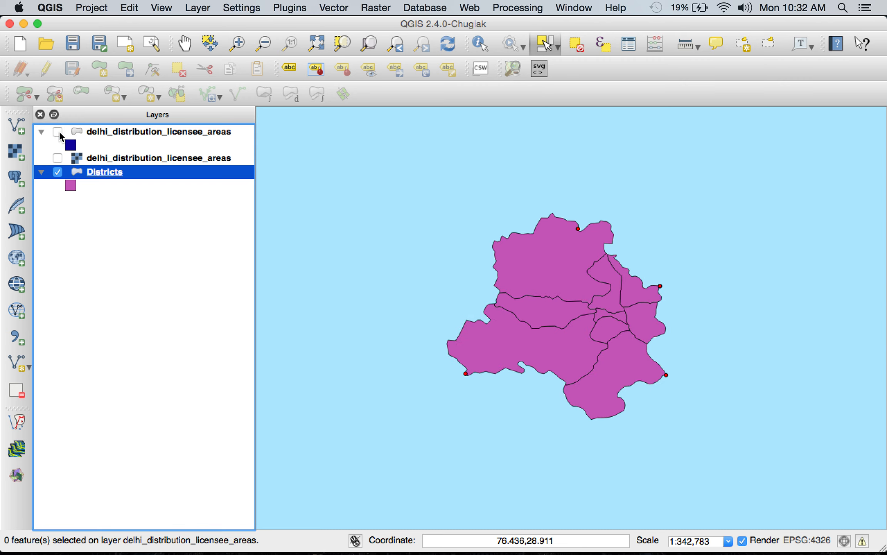
{"action": "left_click", "coordinate": [108, 133]}
{"action": "left_click", "coordinate": [58, 132]}
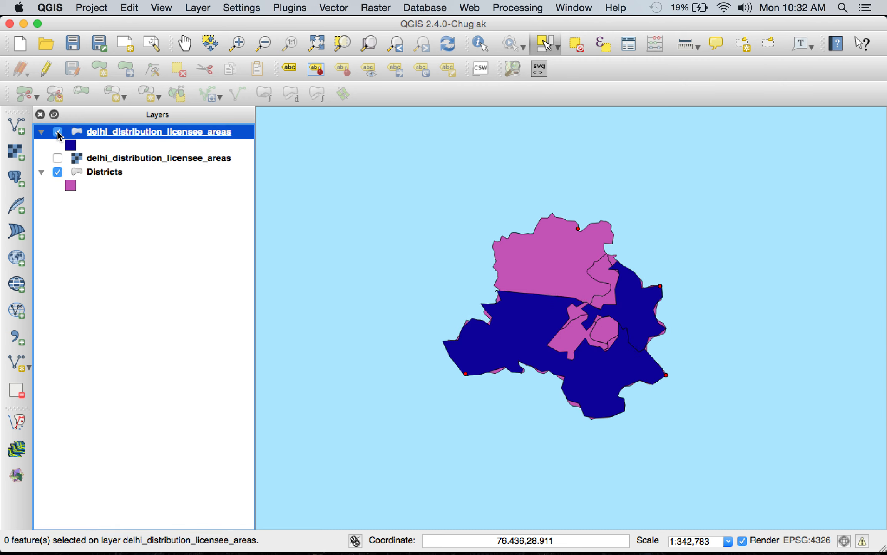
Step: Try to export the licensee polygon layer as an ESRI Shapefile over the existing delhi_distribution_licensee_areas.shp with the layer CRS
{"action": "right_click", "coordinate": [88, 131]}
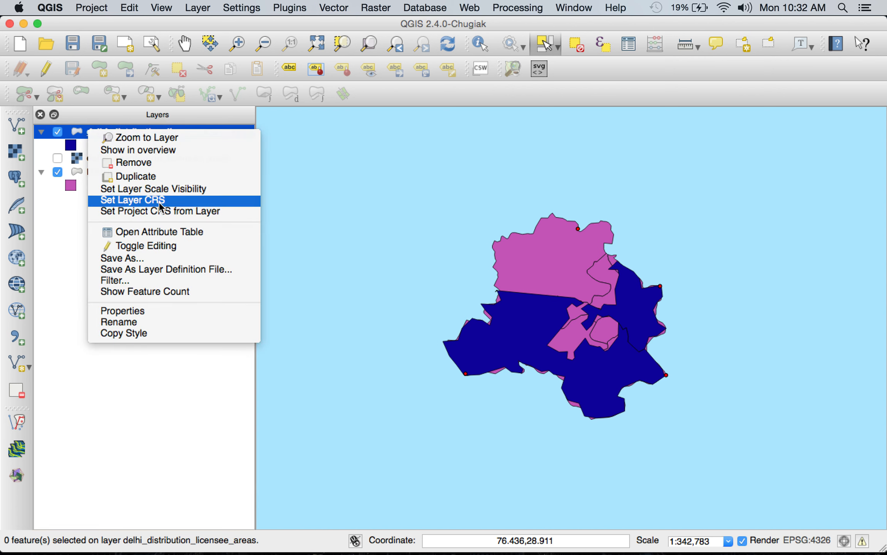
{"action": "left_click", "coordinate": [174, 258]}
{"action": "left_click", "coordinate": [660, 133]}
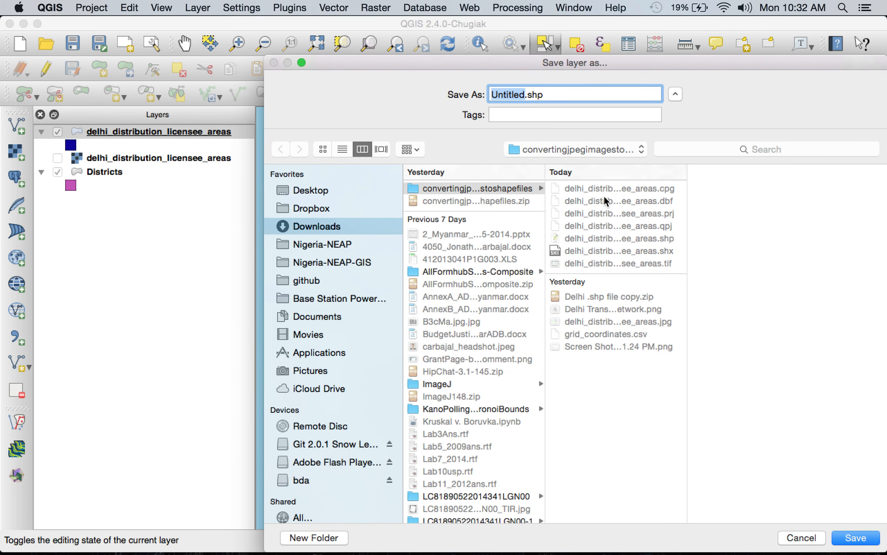
{"action": "left_click", "coordinate": [605, 239]}
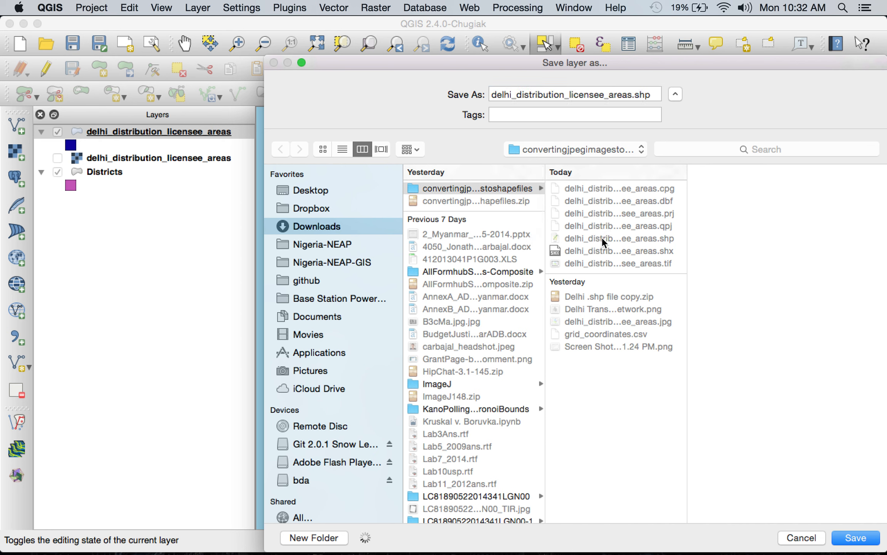
{"action": "left_click", "coordinate": [852, 543]}
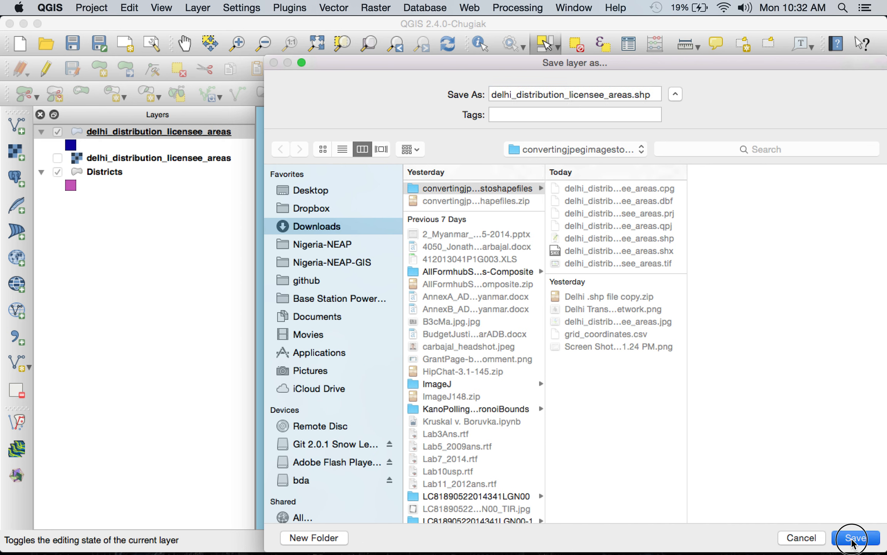
{"action": "left_click", "coordinate": [697, 160]}
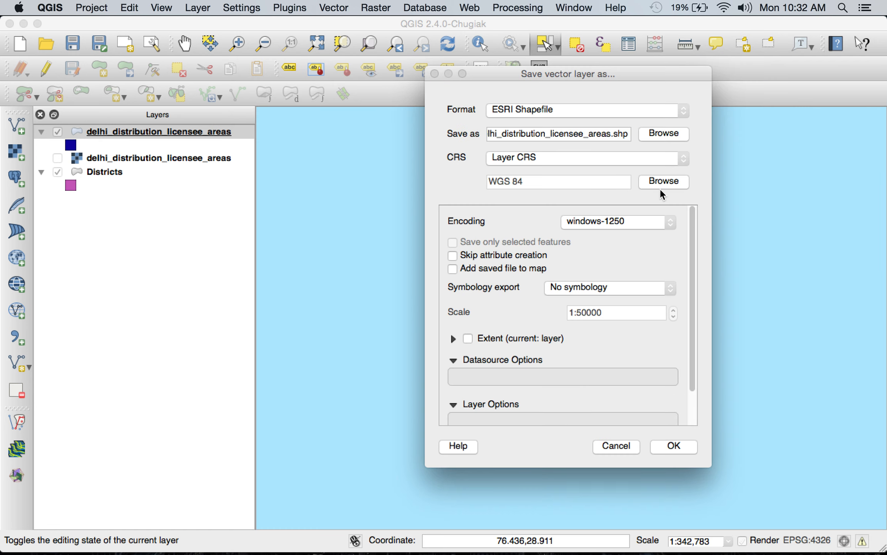
{"action": "left_click", "coordinate": [685, 444]}
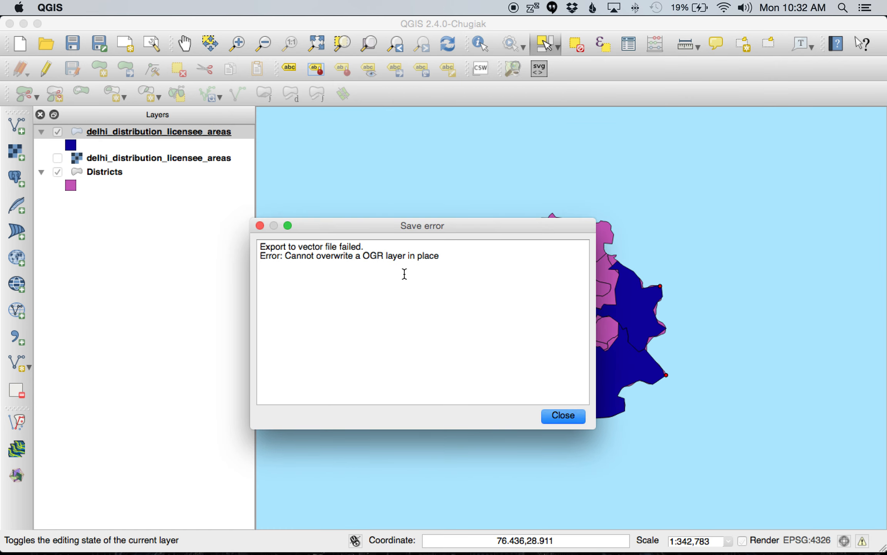
{"action": "left_click", "coordinate": [392, 261]}
{"action": "left_click", "coordinate": [582, 419]}
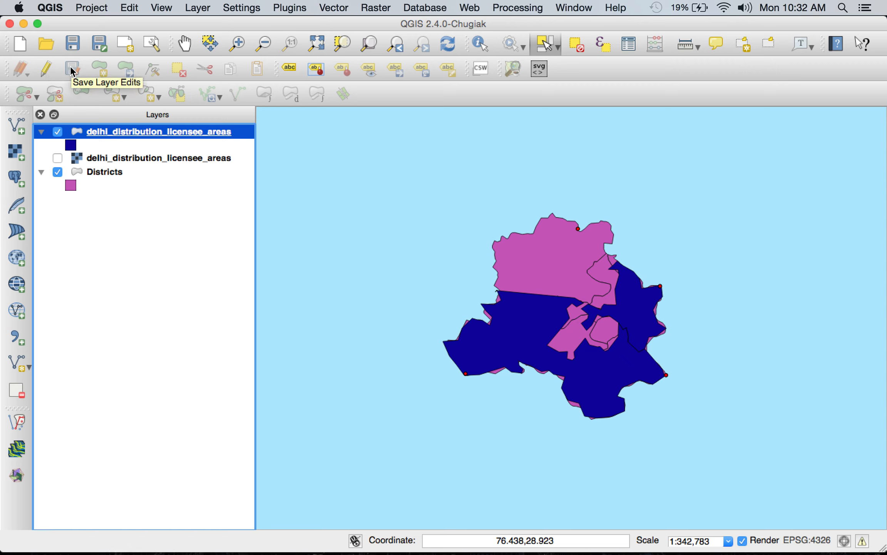
Step: Close QGIS without saving the current project
{"action": "left_click", "coordinate": [9, 24]}
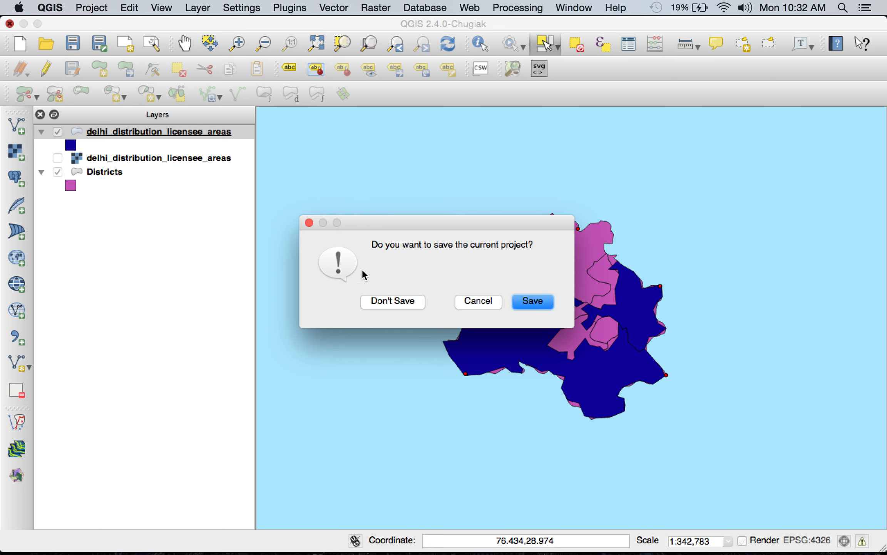
{"action": "left_click", "coordinate": [400, 302]}
{"action": "left_click", "coordinate": [400, 303]}
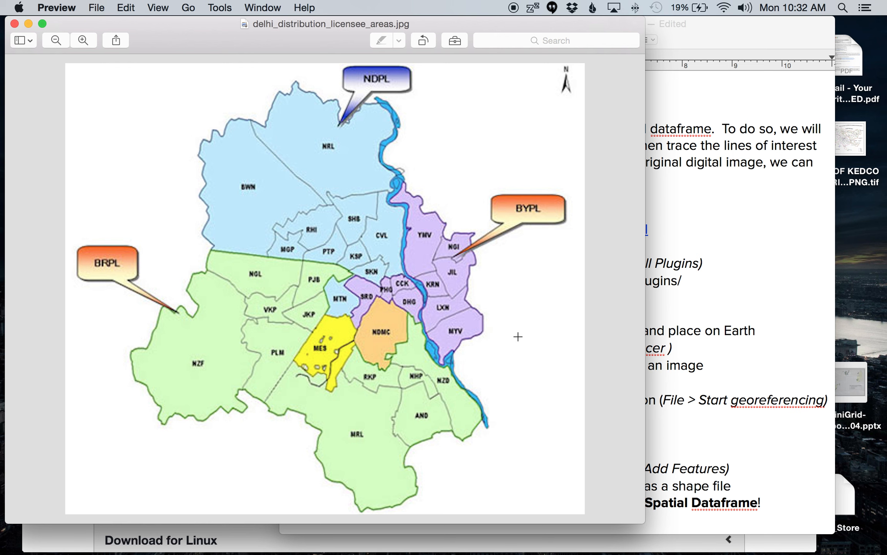
Step: Switch to Finder and look through the convertingjpegimagestoshapefiles folder for the delhi_distribution_licensee_areas shapefile components
{"action": "key", "text": "super+Tab"}
{"action": "key", "text": "super+Tab"}
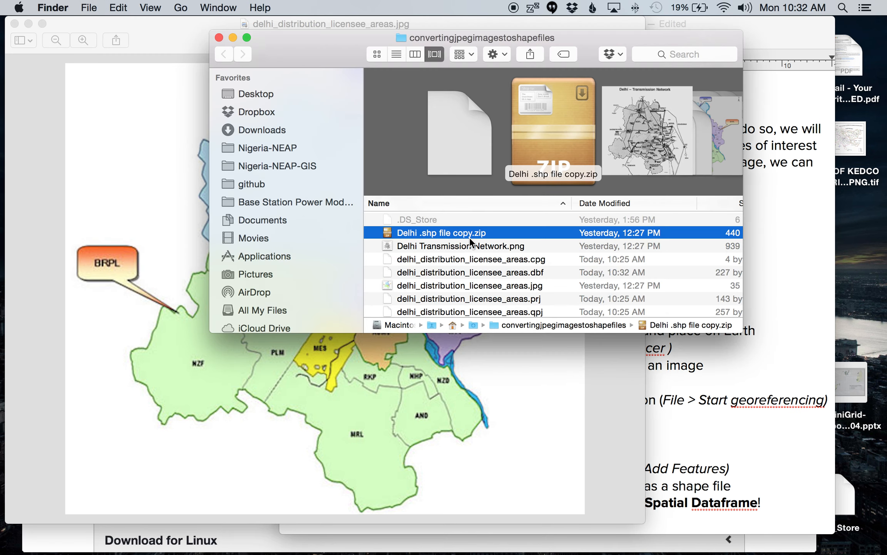
{"action": "scroll", "coordinate": [522, 278], "scroll_direction": "down", "scroll_amount": 5}
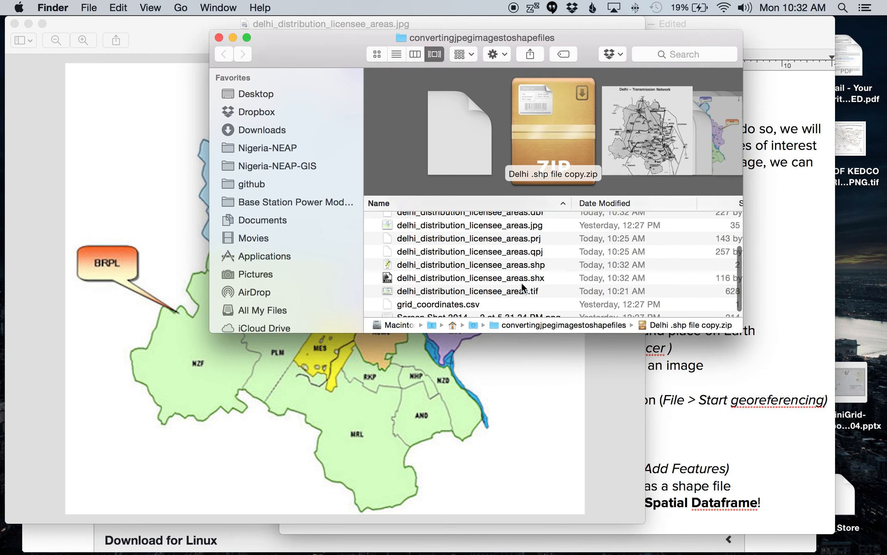
Step: Open delhi_distribution_licensee_areas.shp from the Finder folder in QGIS
{"action": "left_click", "coordinate": [527, 268]}
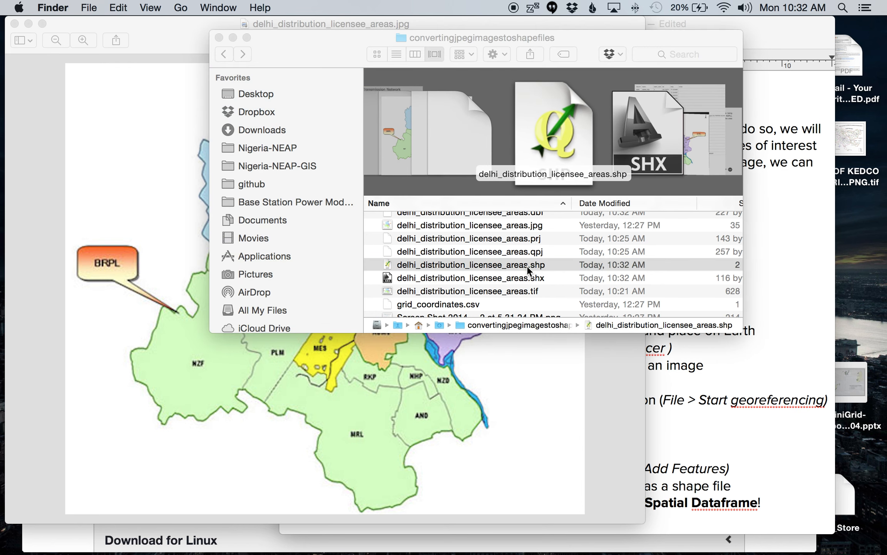
{"action": "left_click", "coordinate": [717, 301]}
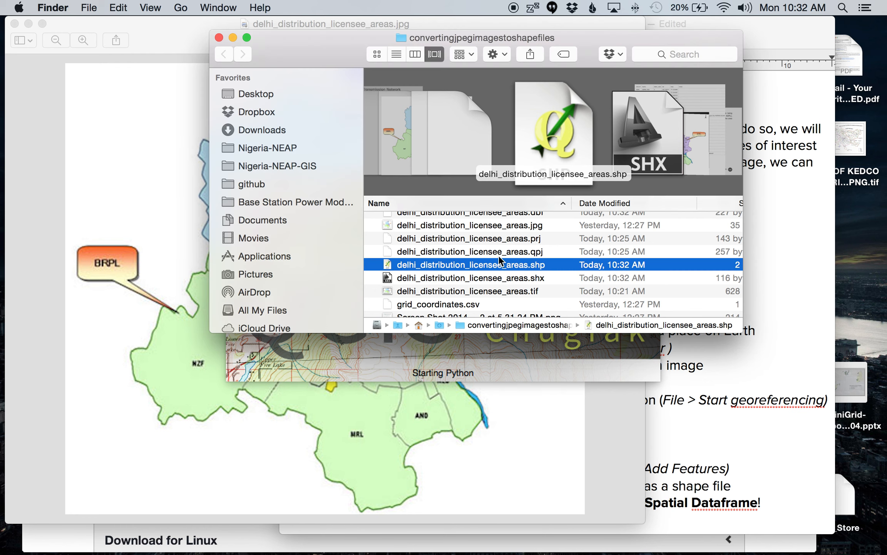
Step: Look through the shapefile's component files in Finder, including the .shx, .prj, .qpj, .dbf and .shp files
{"action": "left_click", "coordinate": [545, 274]}
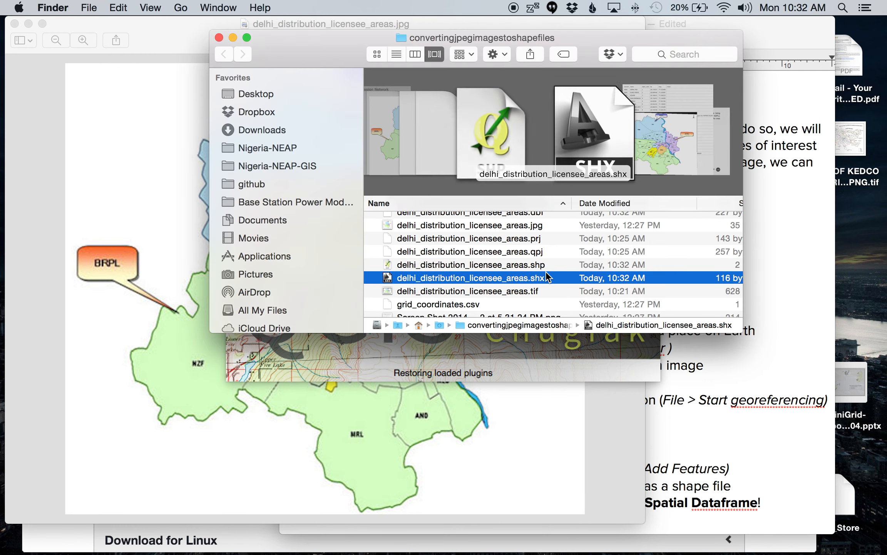
{"action": "scroll", "coordinate": [546, 271], "scroll_direction": "up", "scroll_amount": 1}
{"action": "left_click", "coordinate": [546, 271]}
{"action": "left_click", "coordinate": [545, 258]}
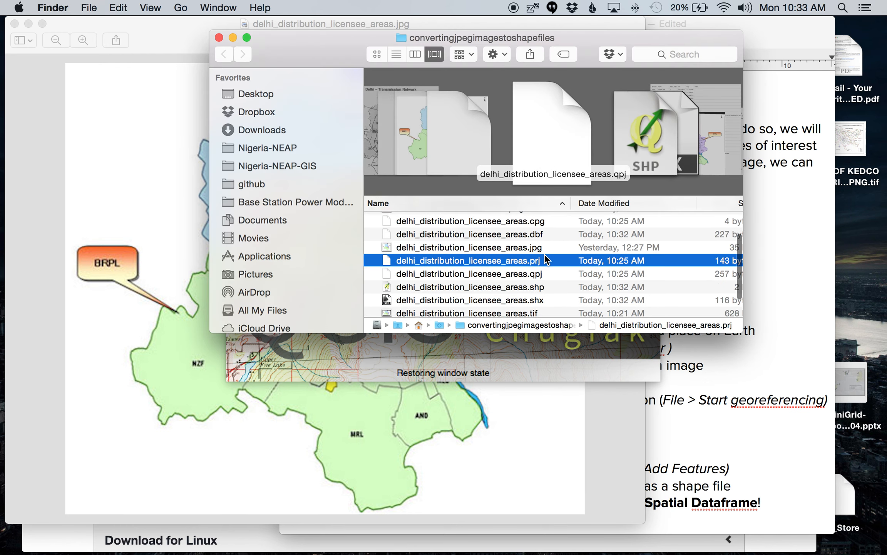
{"action": "left_click", "coordinate": [544, 271]}
{"action": "scroll", "coordinate": [543, 262], "scroll_direction": "up", "scroll_amount": 1}
{"action": "left_click", "coordinate": [543, 237]}
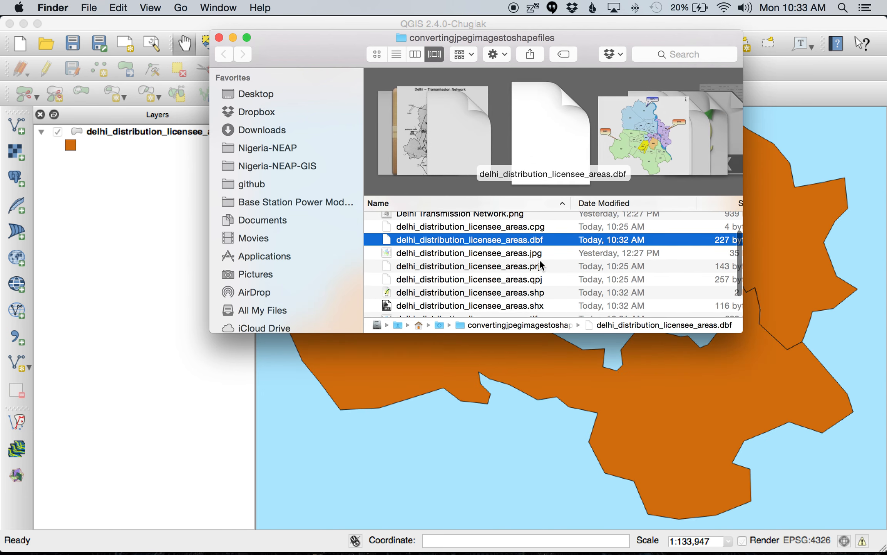
{"action": "left_click", "coordinate": [543, 293]}
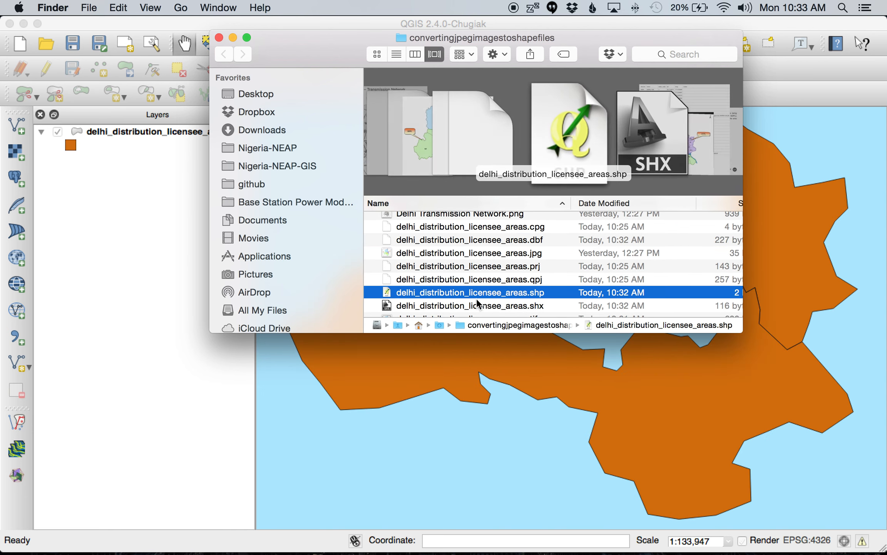
Step: Switch to QGIS and examine the reopened delhi_distribution_licensee_areas polygons as a whole
{"action": "left_click", "coordinate": [514, 437]}
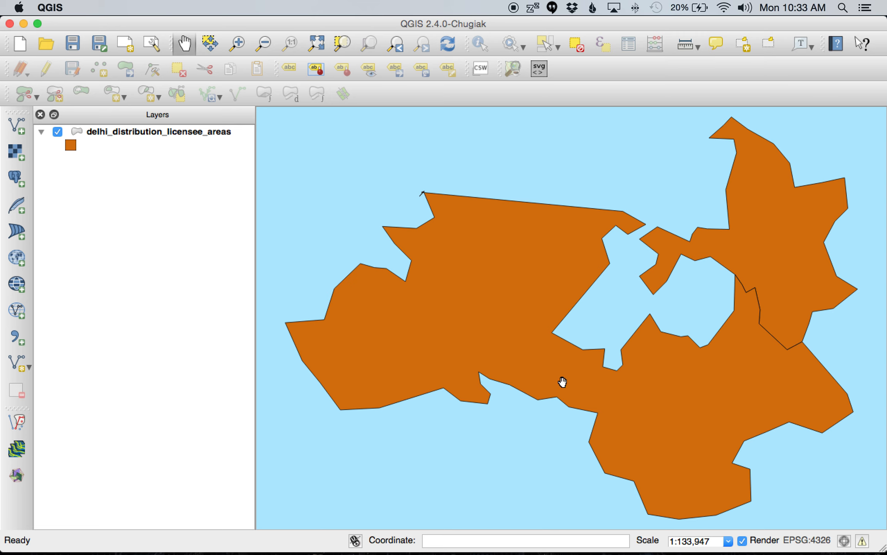
{"action": "left_click_drag", "start_coordinate": [575, 343], "coordinate": [556, 382]}
{"action": "scroll", "coordinate": [562, 387], "scroll_direction": "down", "scroll_amount": 1}
{"action": "scroll", "coordinate": [563, 387], "scroll_direction": "down", "scroll_amount": 3}
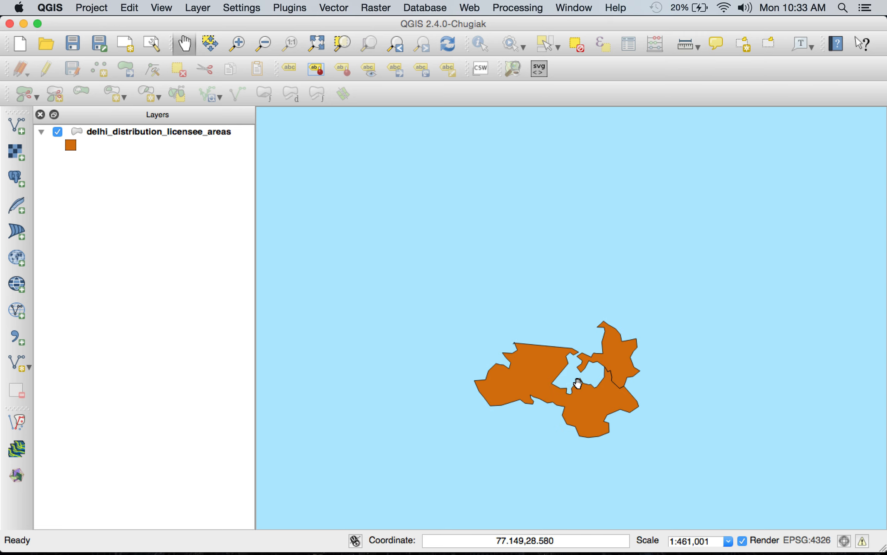
{"action": "left_click_drag", "start_coordinate": [545, 348], "coordinate": [543, 319]}
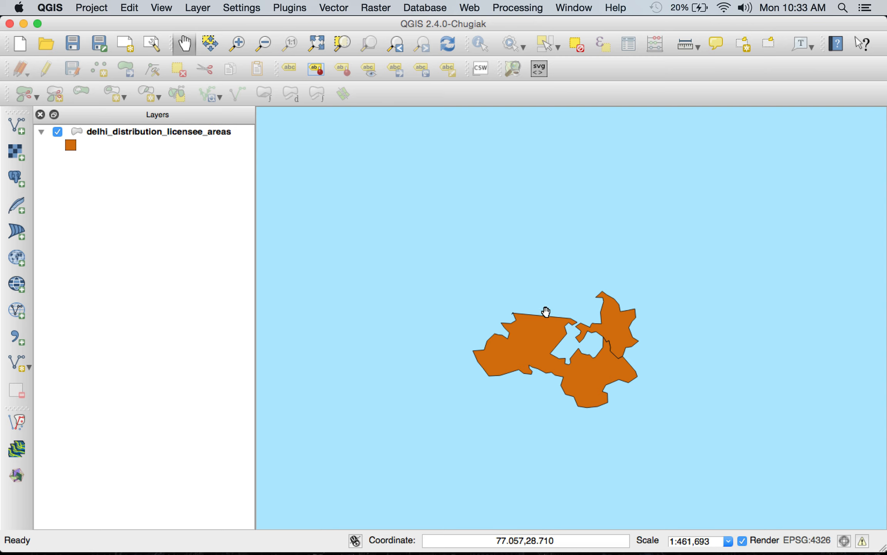
{"action": "left_click_drag", "start_coordinate": [517, 313], "coordinate": [483, 303]}
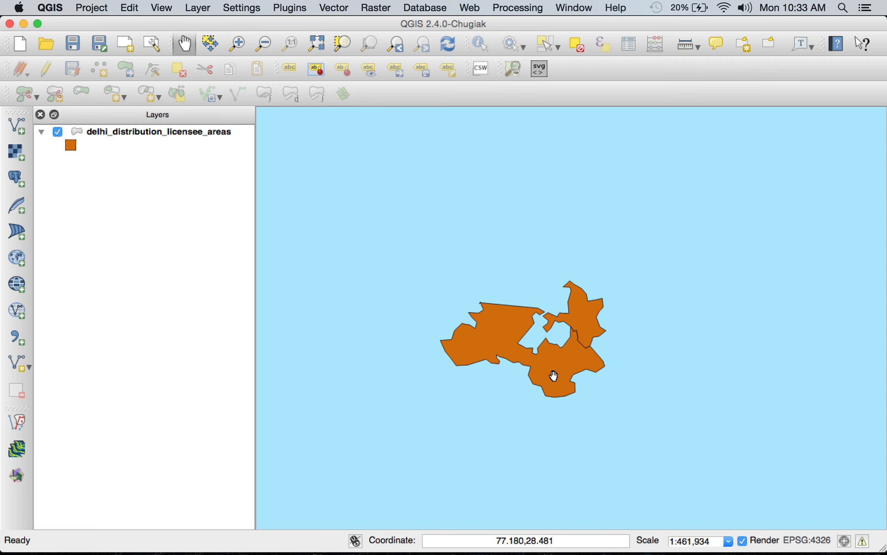
Step: Quit QGIS and return to the shapefile folder in Finder
{"action": "key", "text": "super+q"}
{"action": "left_click", "coordinate": [394, 302]}
{"action": "left_click", "coordinate": [496, 291]}
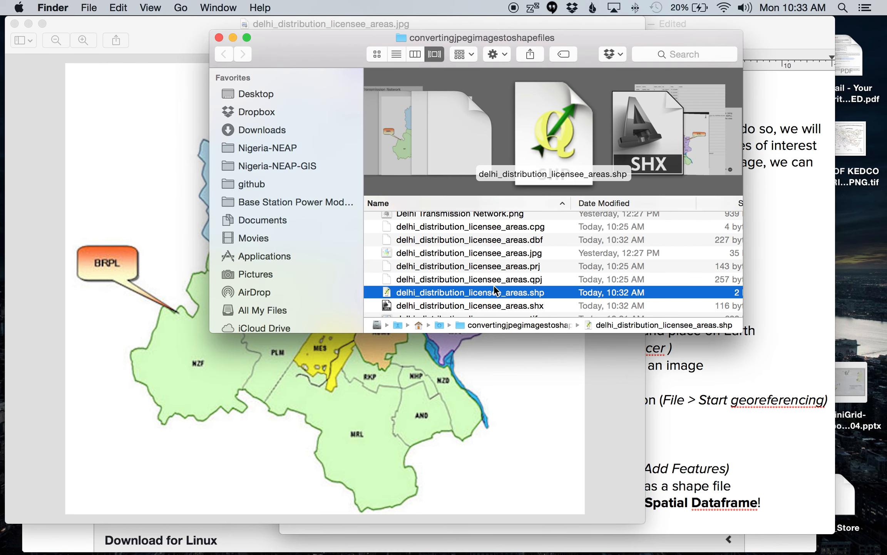
Step: Switch to the TextEdit instructions and review step 6 about using the polygon shapefile output as an R Spatial Dataframe
{"action": "key", "text": "super+Tab"}
{"action": "key", "text": "super+Tab"}
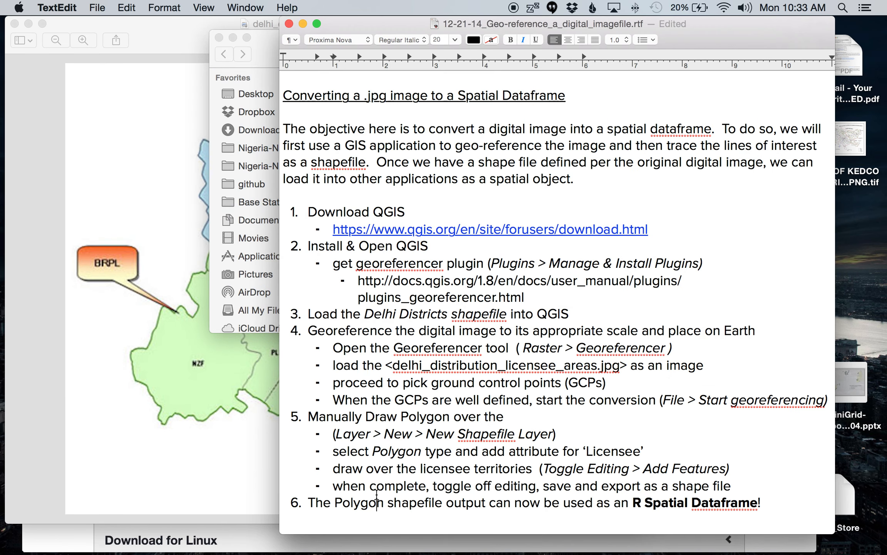
{"action": "double_click", "coordinate": [377, 500]}
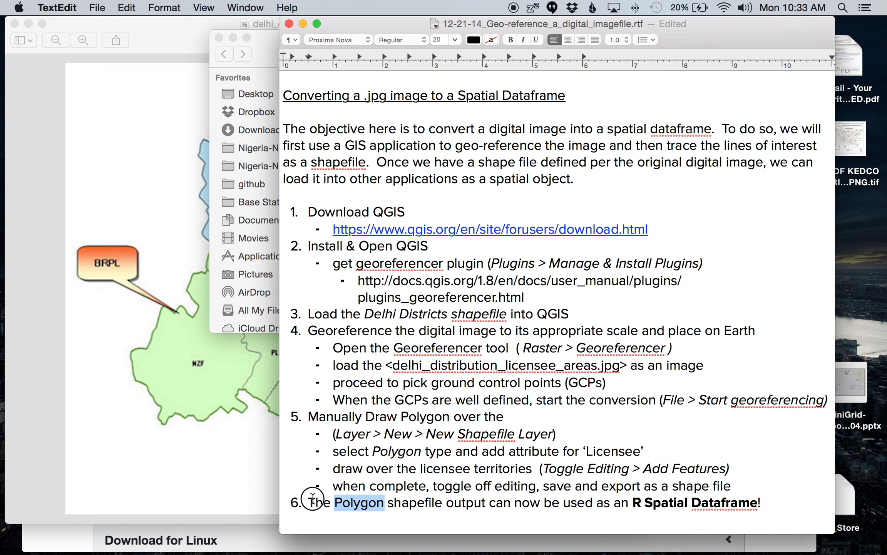
{"action": "left_click_drag", "start_coordinate": [312, 502], "coordinate": [733, 509]}
{"action": "double_click", "coordinate": [773, 506]}
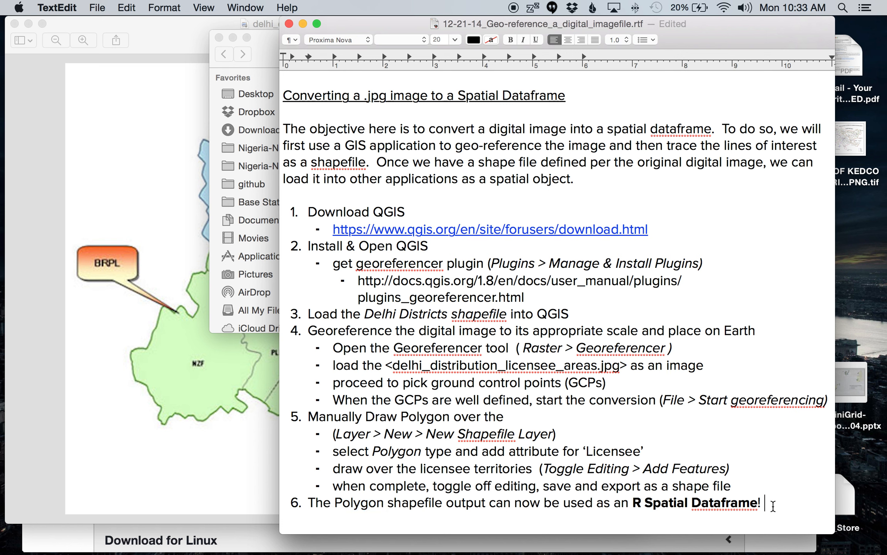
Step: Bring delhi_distribution_licensee_areas.jpg forward in Preview and enlarge its window slightly
{"action": "left_click", "coordinate": [235, 416]}
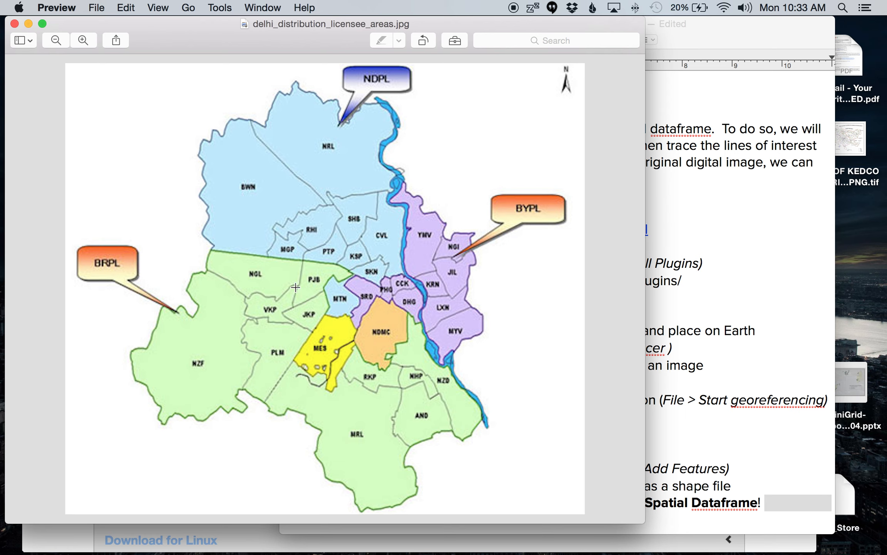
{"action": "left_click_drag", "start_coordinate": [639, 520], "coordinate": [663, 536]}
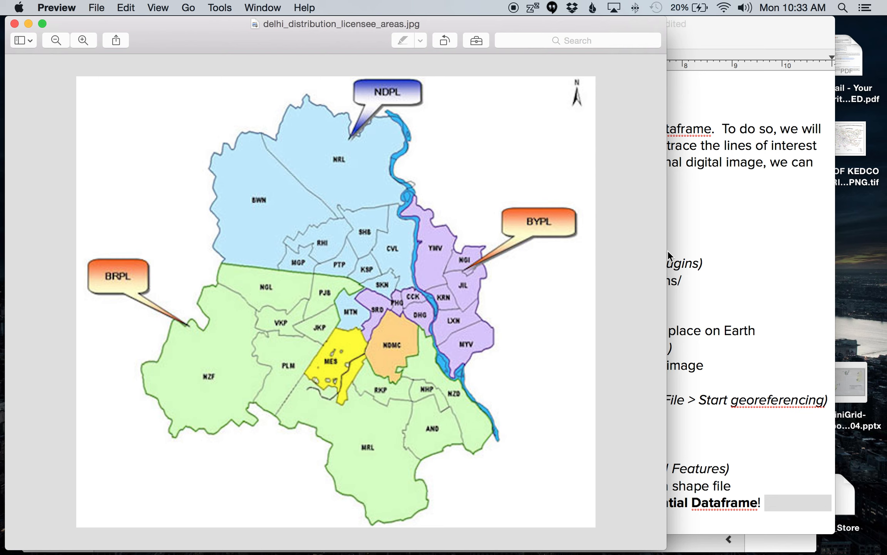
{"action": "mouse_move", "coordinate": [491, 553]}
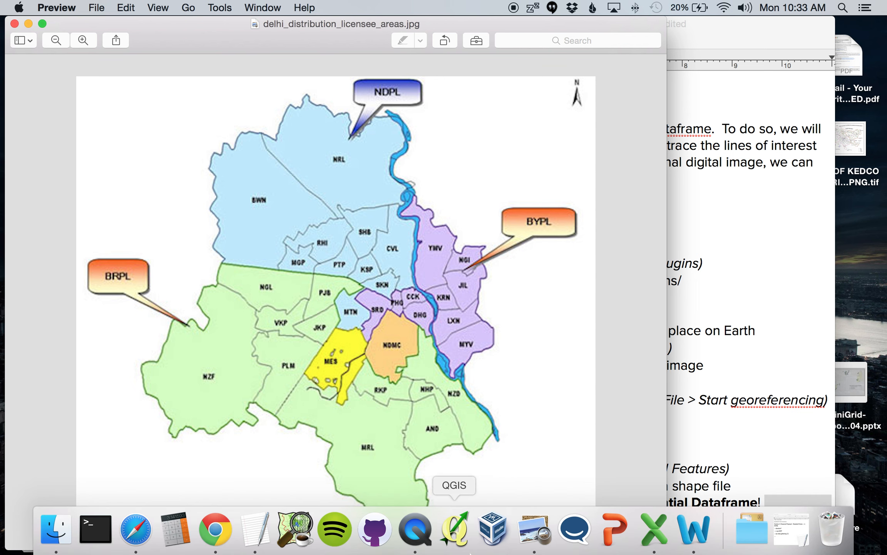
{"action": "left_click", "coordinate": [413, 546]}
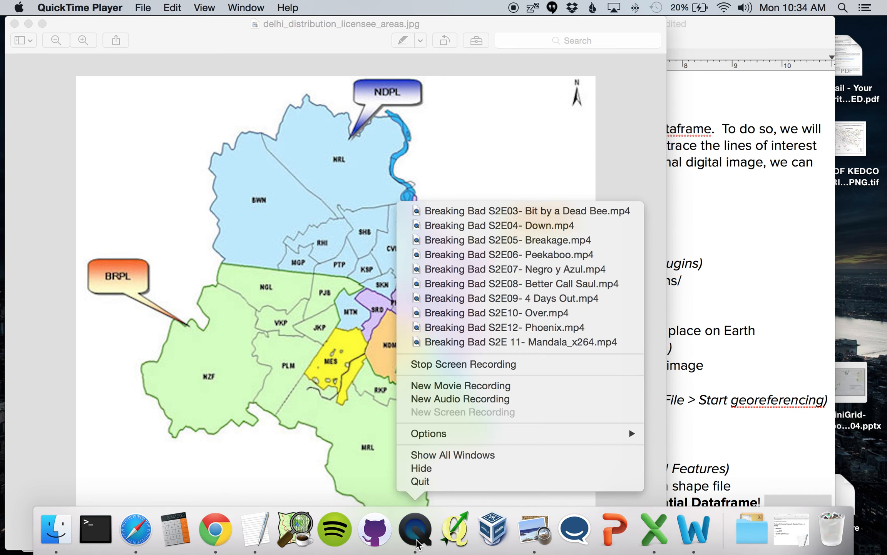